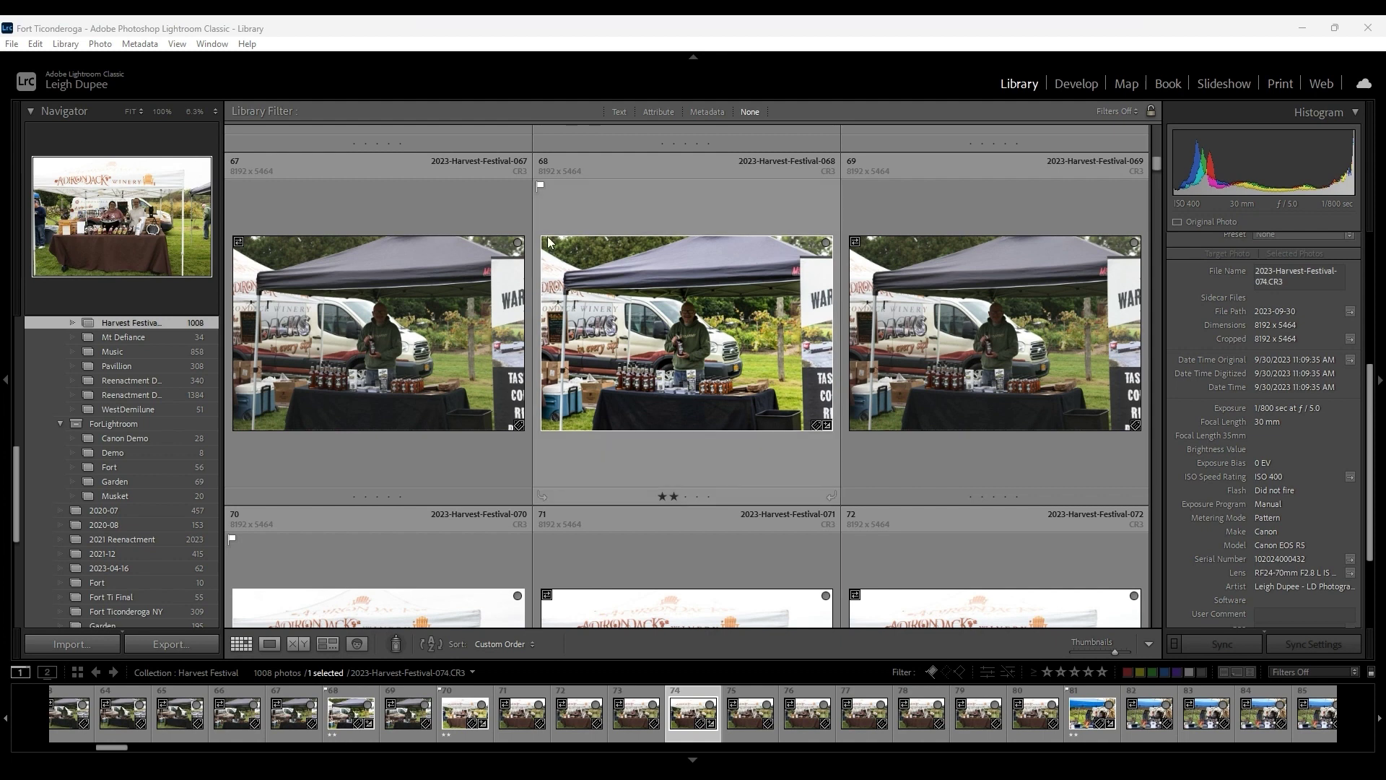
# Step: Browse the Harvest Festival photos back to numbers 55 and 56, enlarging the grid thumbnails to two per row
pyautogui.scroll(3, 548, 242)
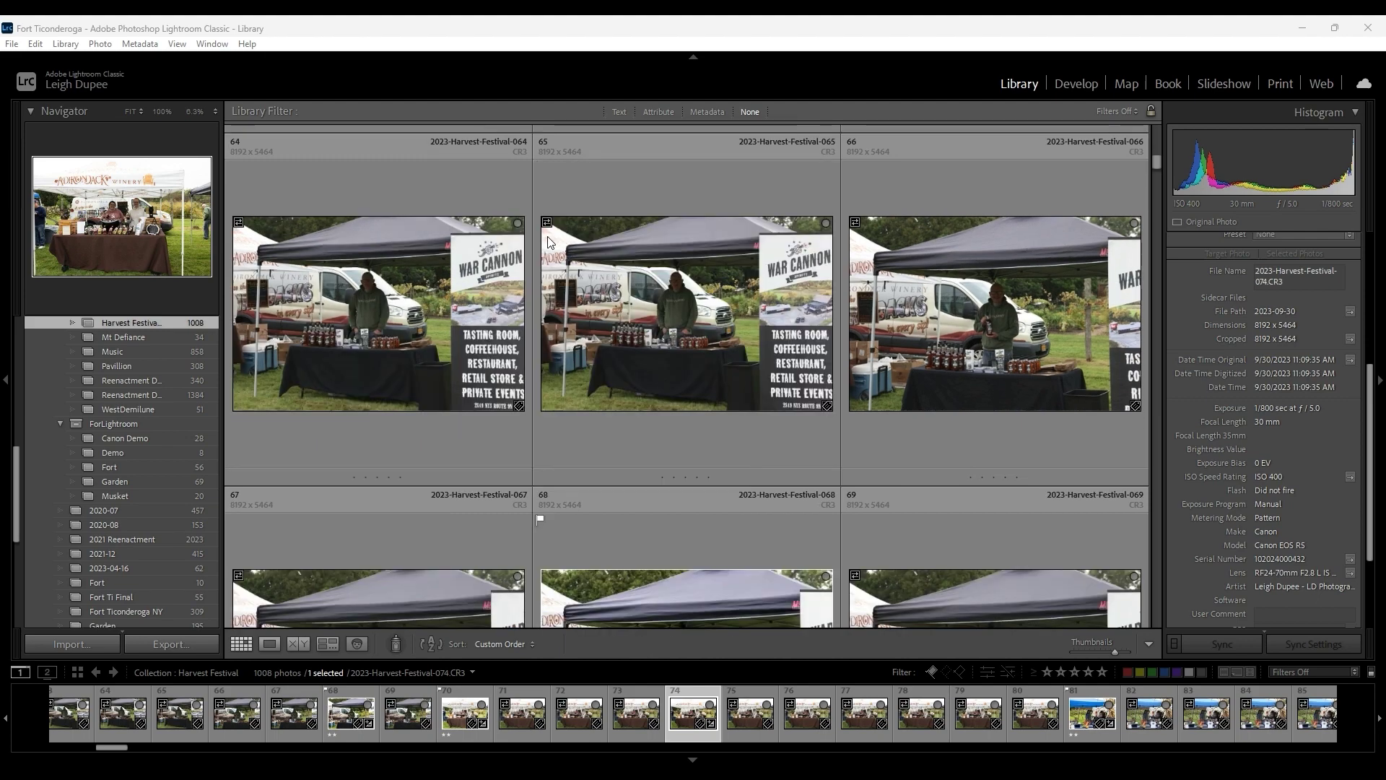
pyautogui.scroll(3, 549, 242)
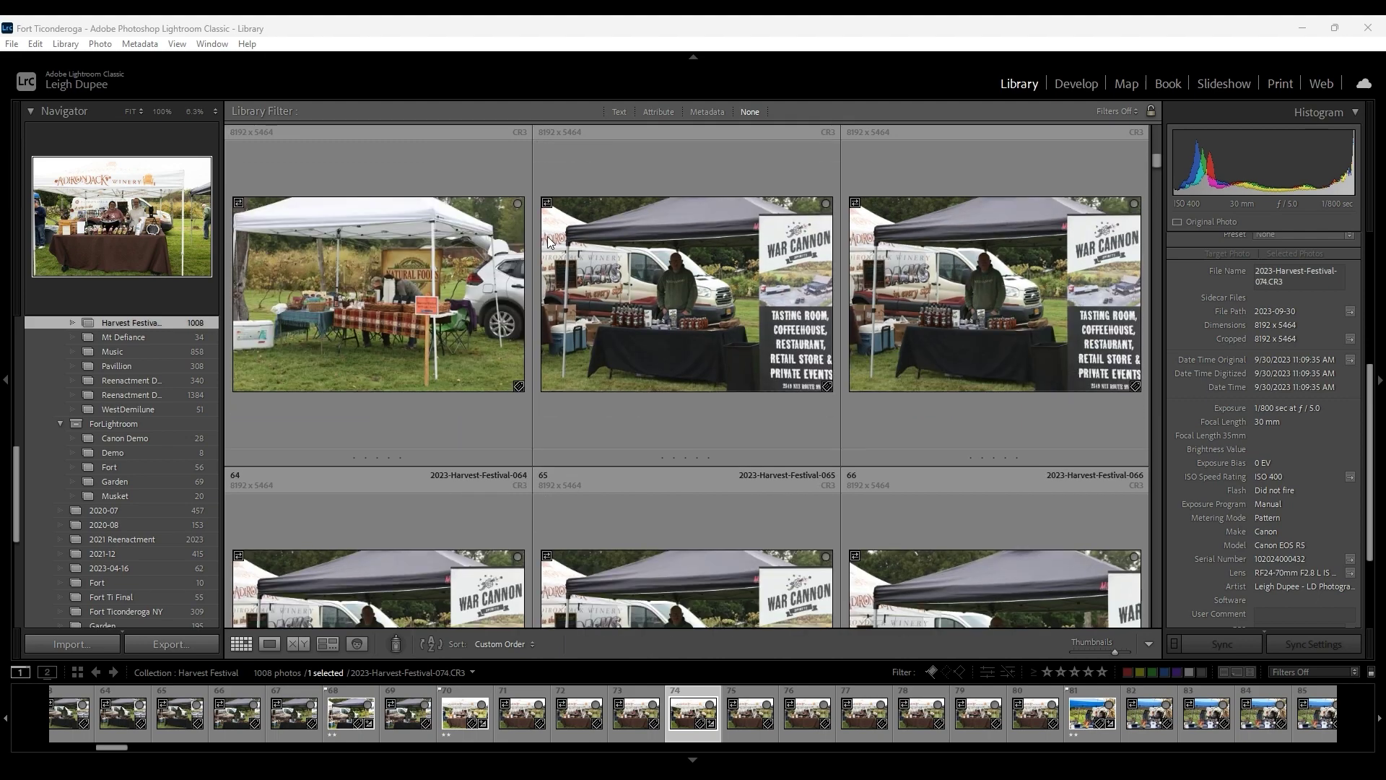
pyautogui.scroll(3, 549, 241)
pyautogui.scroll(3, 548, 241)
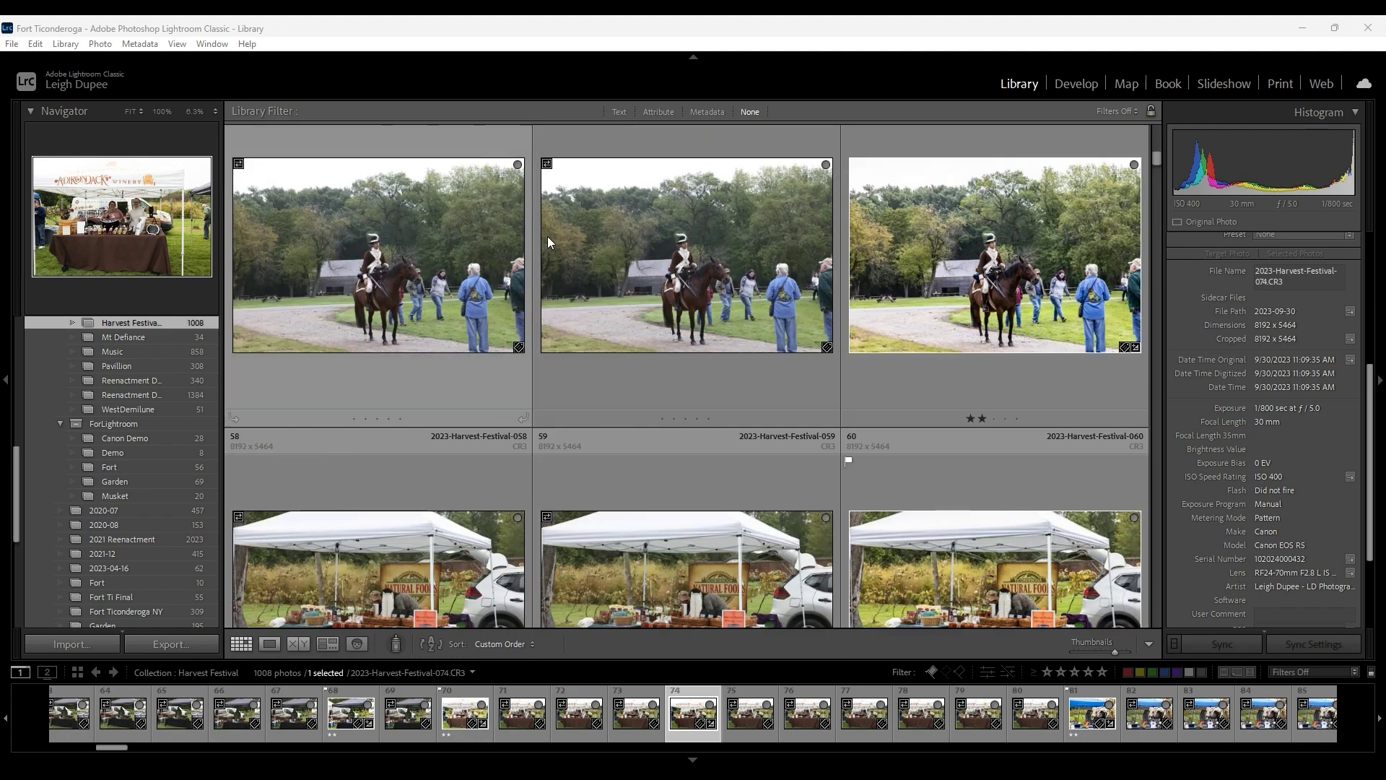
pyautogui.scroll(2, 166, 426)
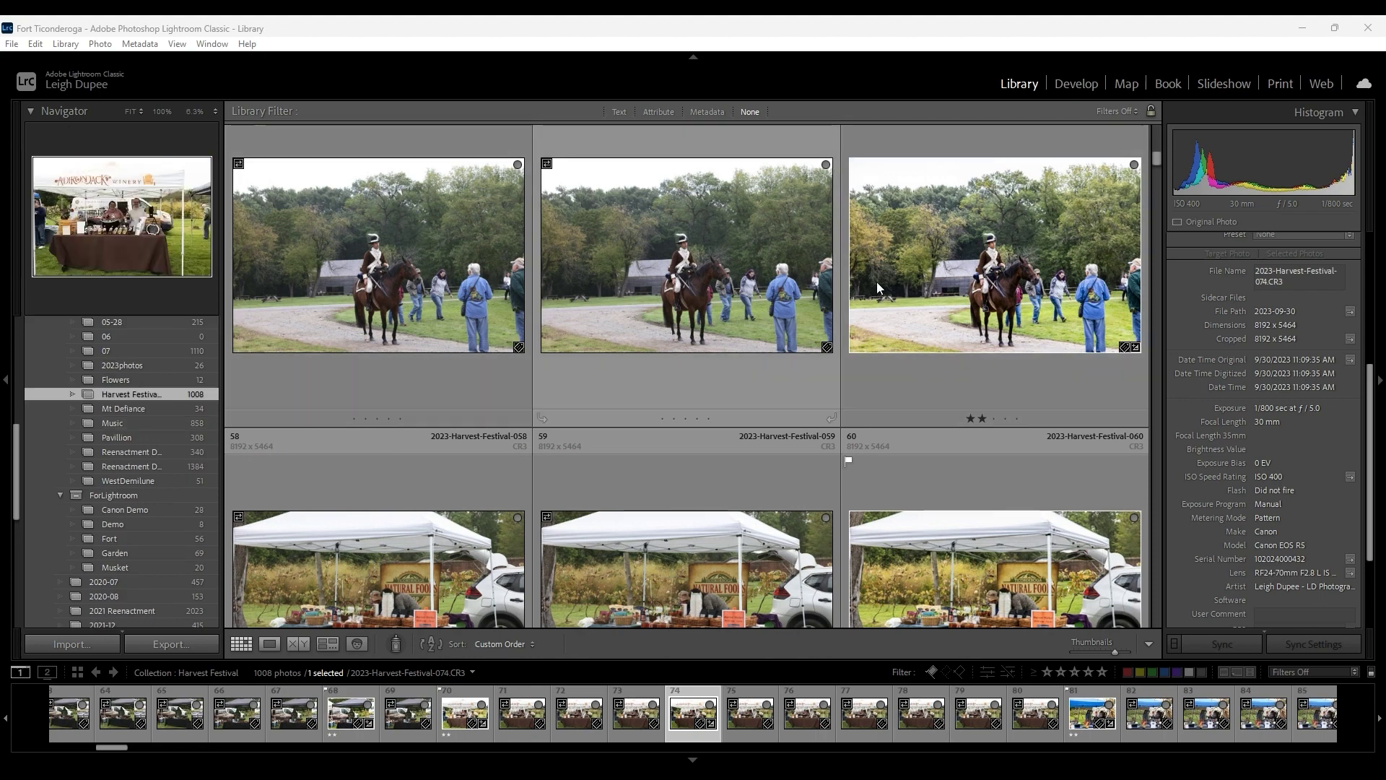
pyautogui.scroll(2, 809, 291)
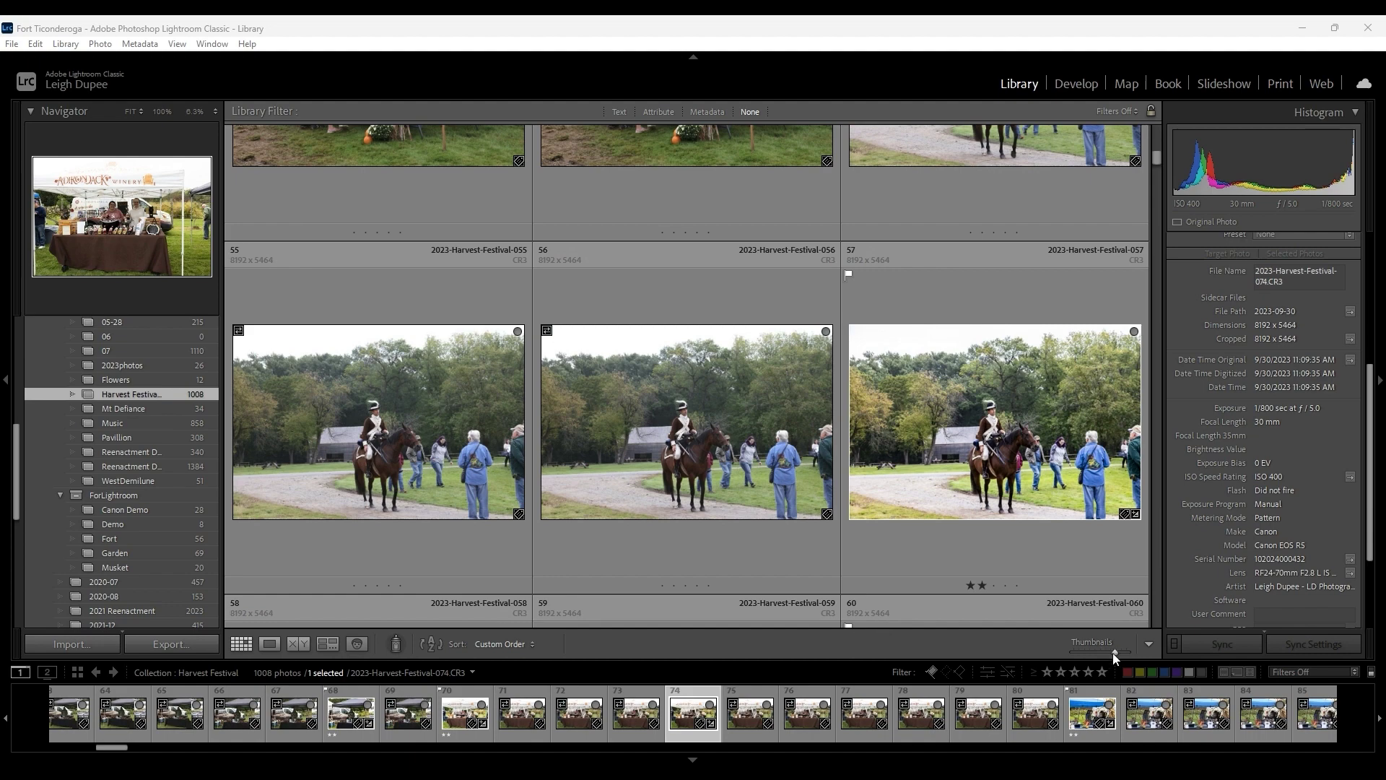
pyautogui.moveTo(1113, 653); pyautogui.dragTo(1124, 651)
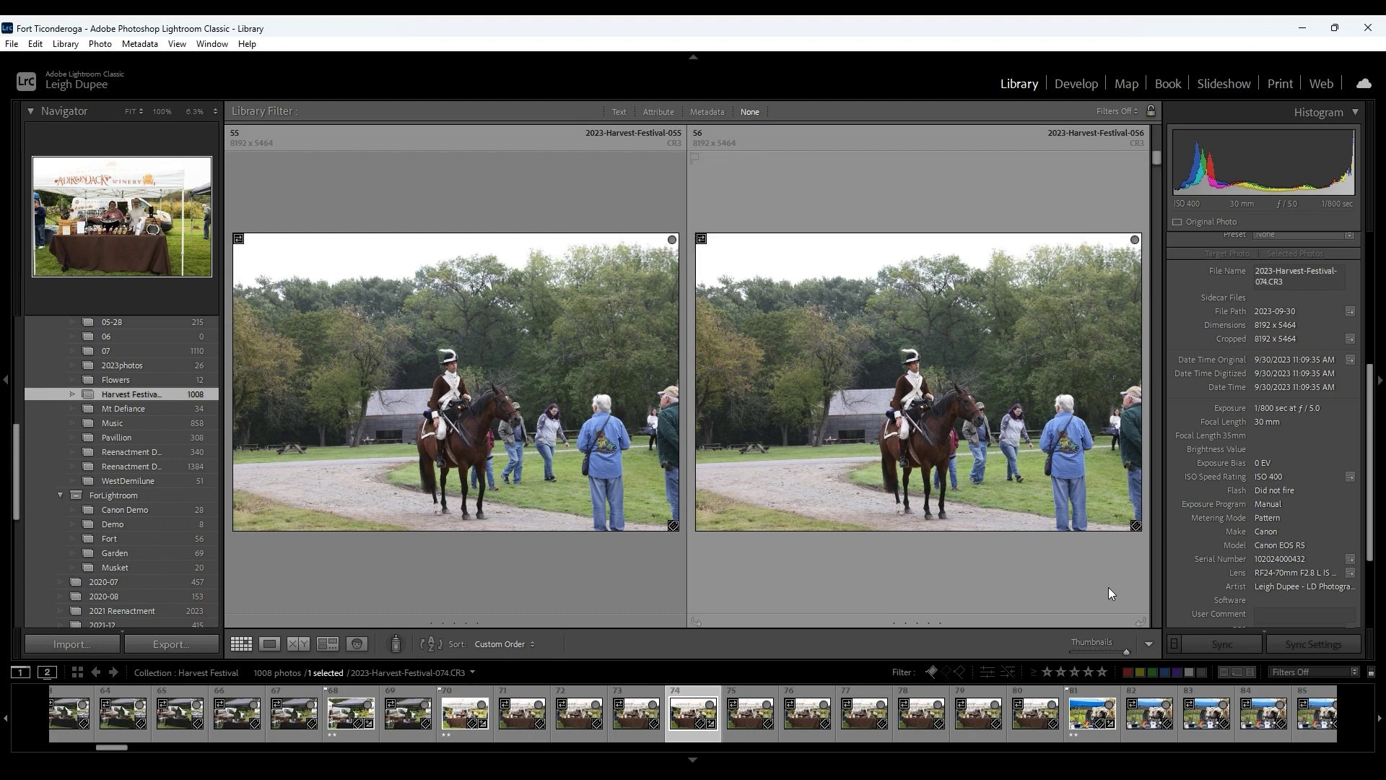
pyautogui.scroll(2, 1107, 587)
pyautogui.scroll(2, 1071, 586)
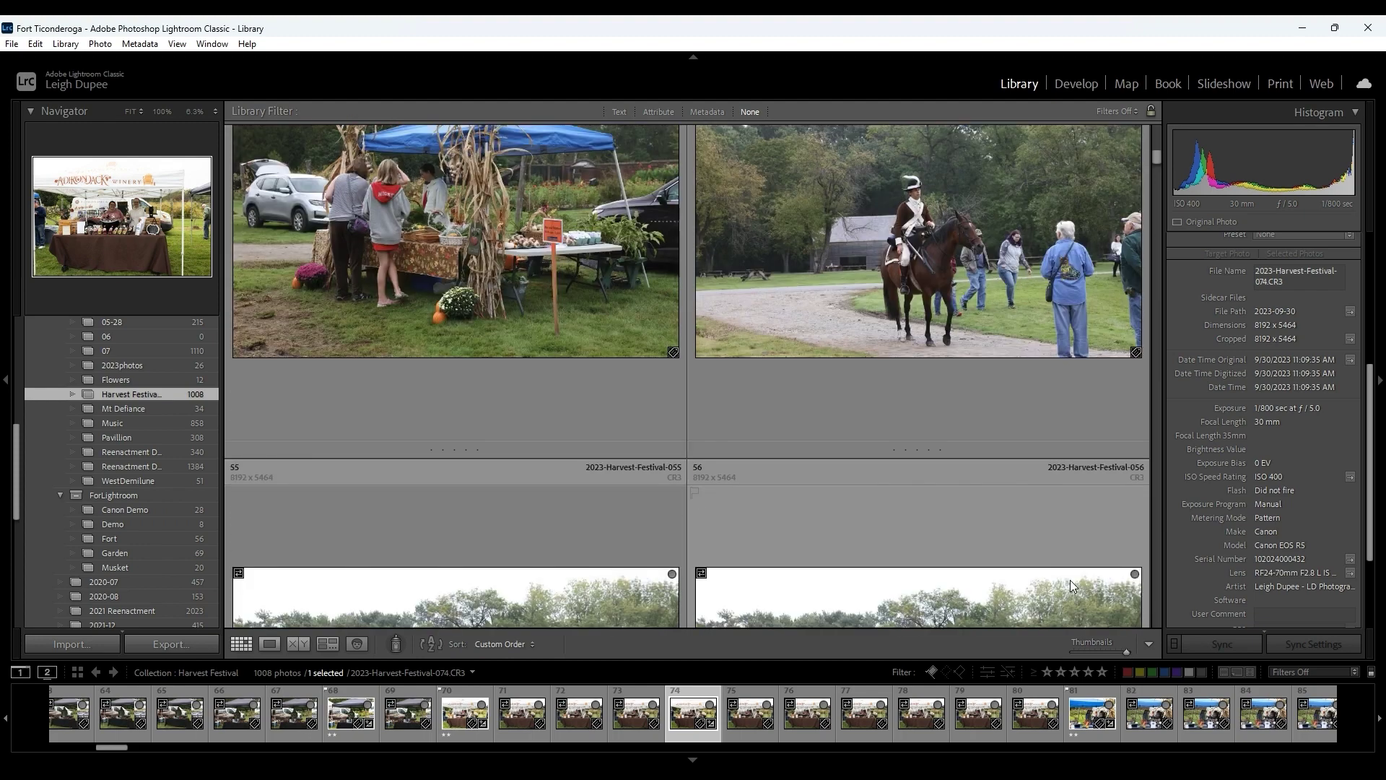
pyautogui.scroll(-2, 1071, 587)
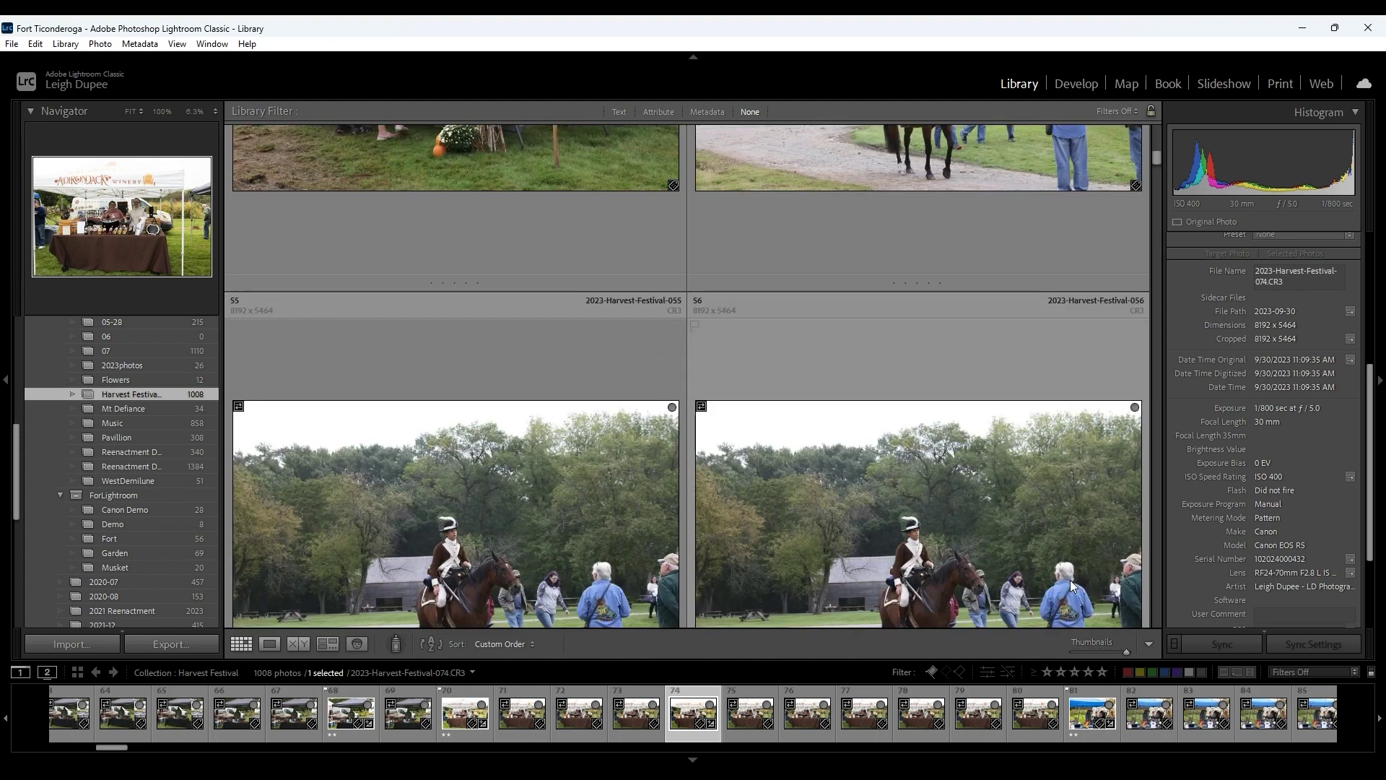
pyautogui.scroll(-2, 1071, 586)
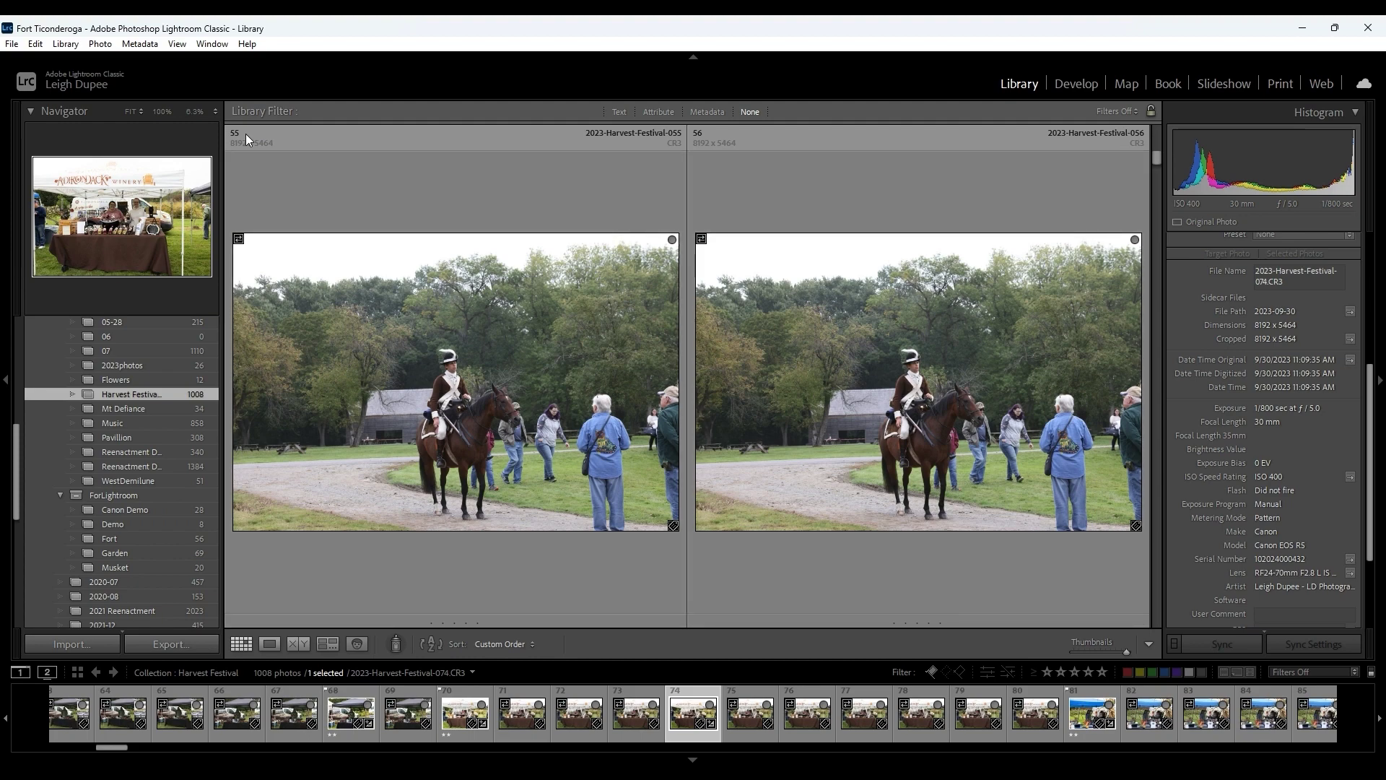
pyautogui.click(101, 44)
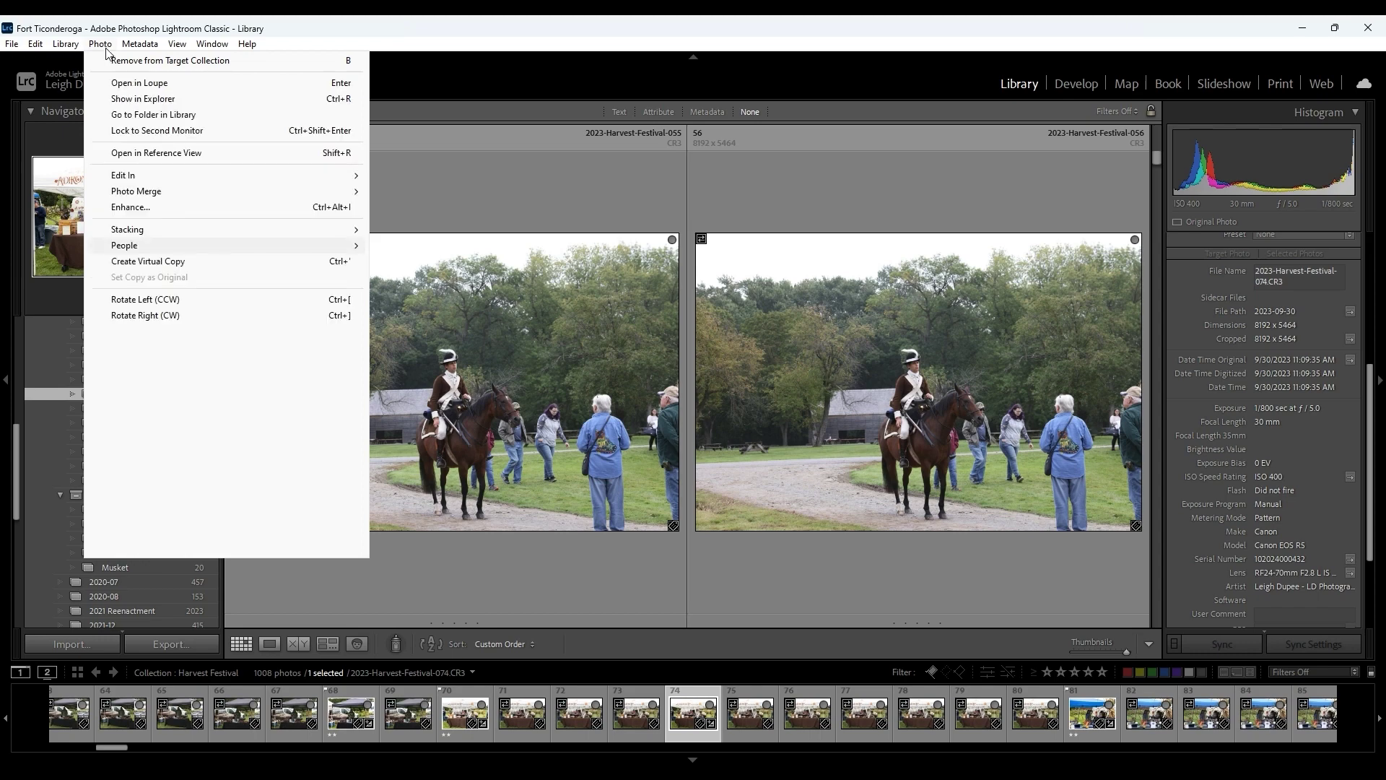
pyautogui.click(165, 263)
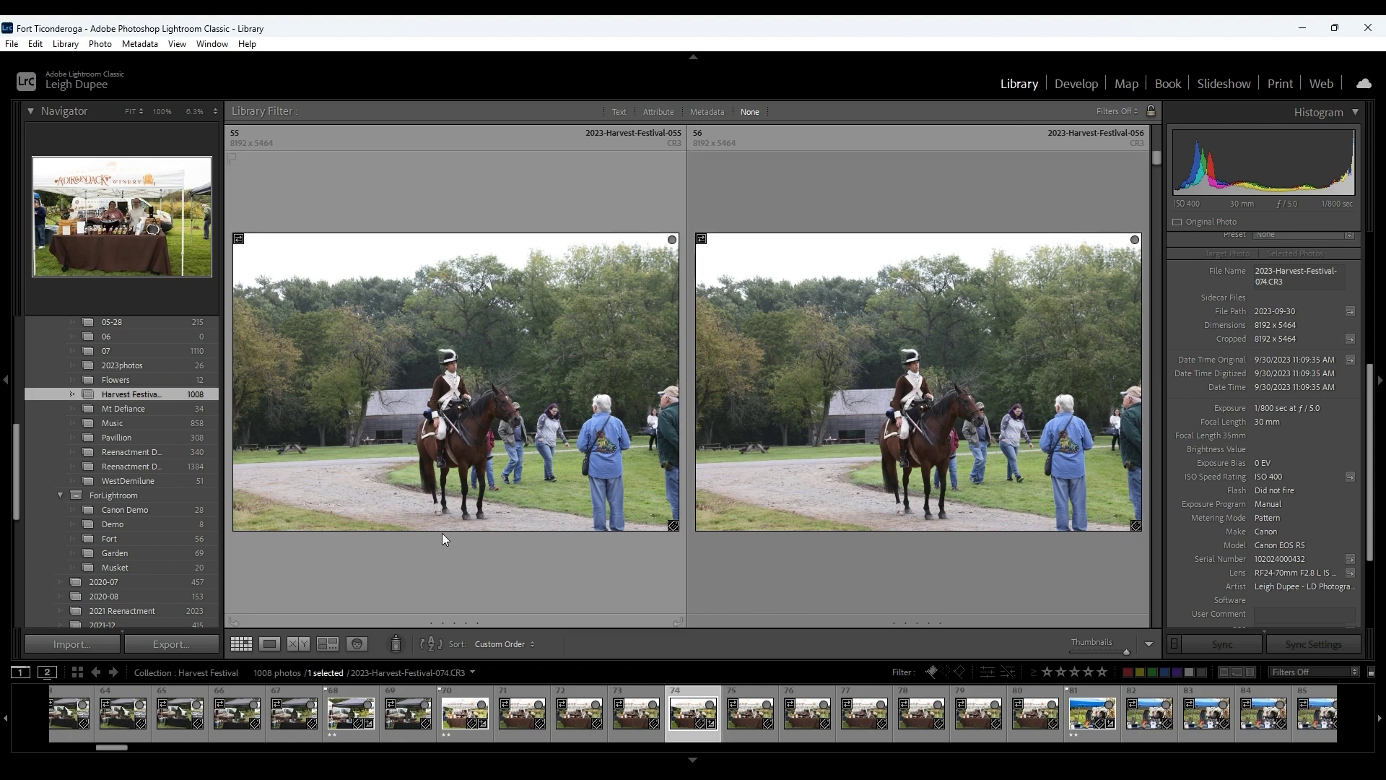
# Step: Compare photo 2023-Harvest-Festival-074 side by side with the next shot of the Adirondack Winery booth
pyautogui.click(306, 640)
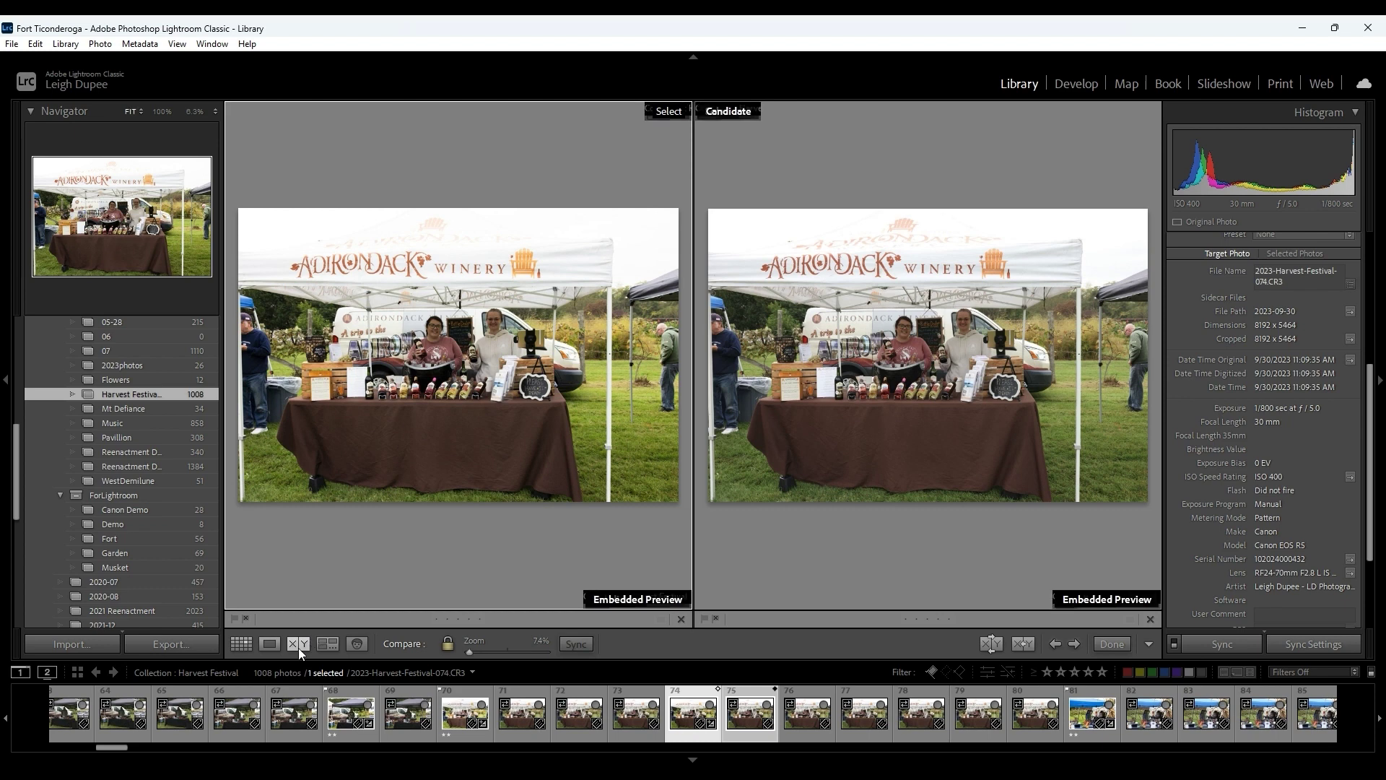
pyautogui.click(881, 397)
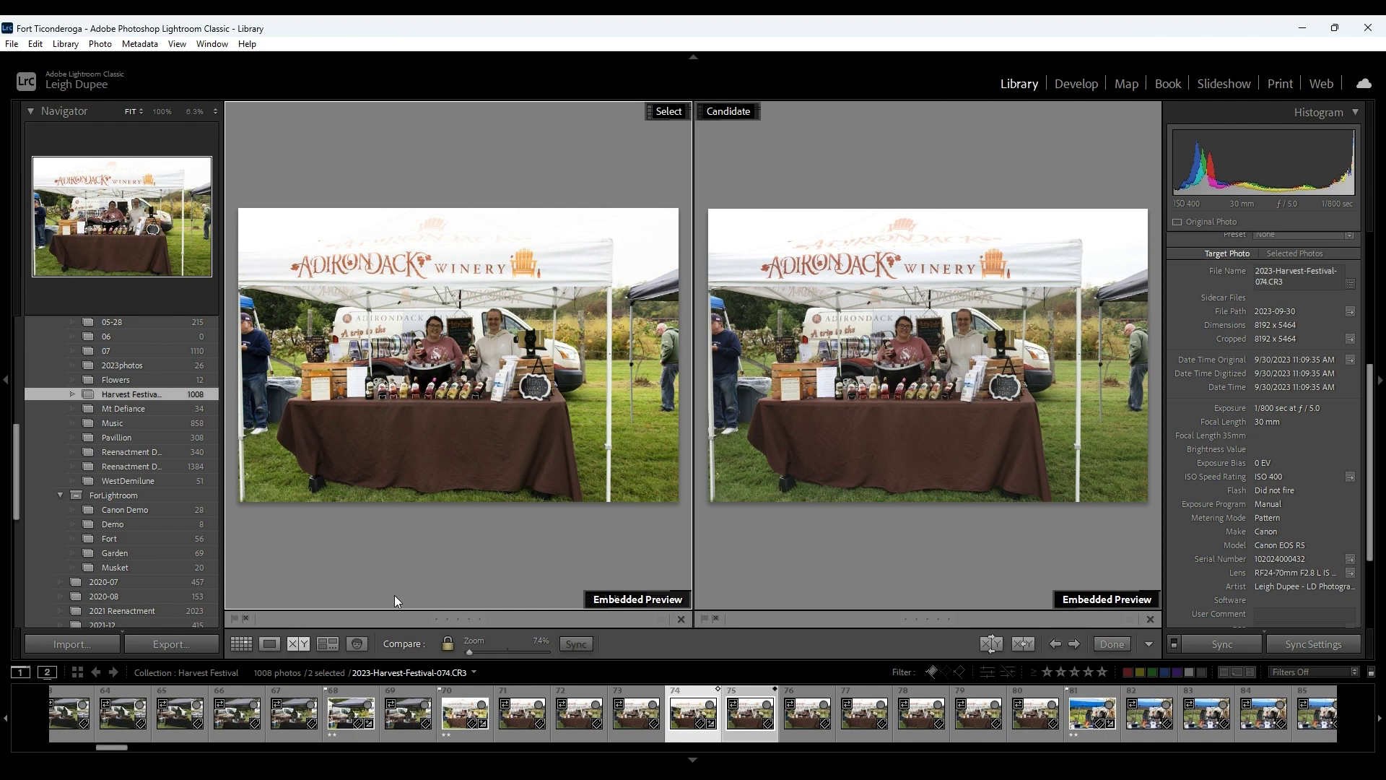
pyautogui.press('n')
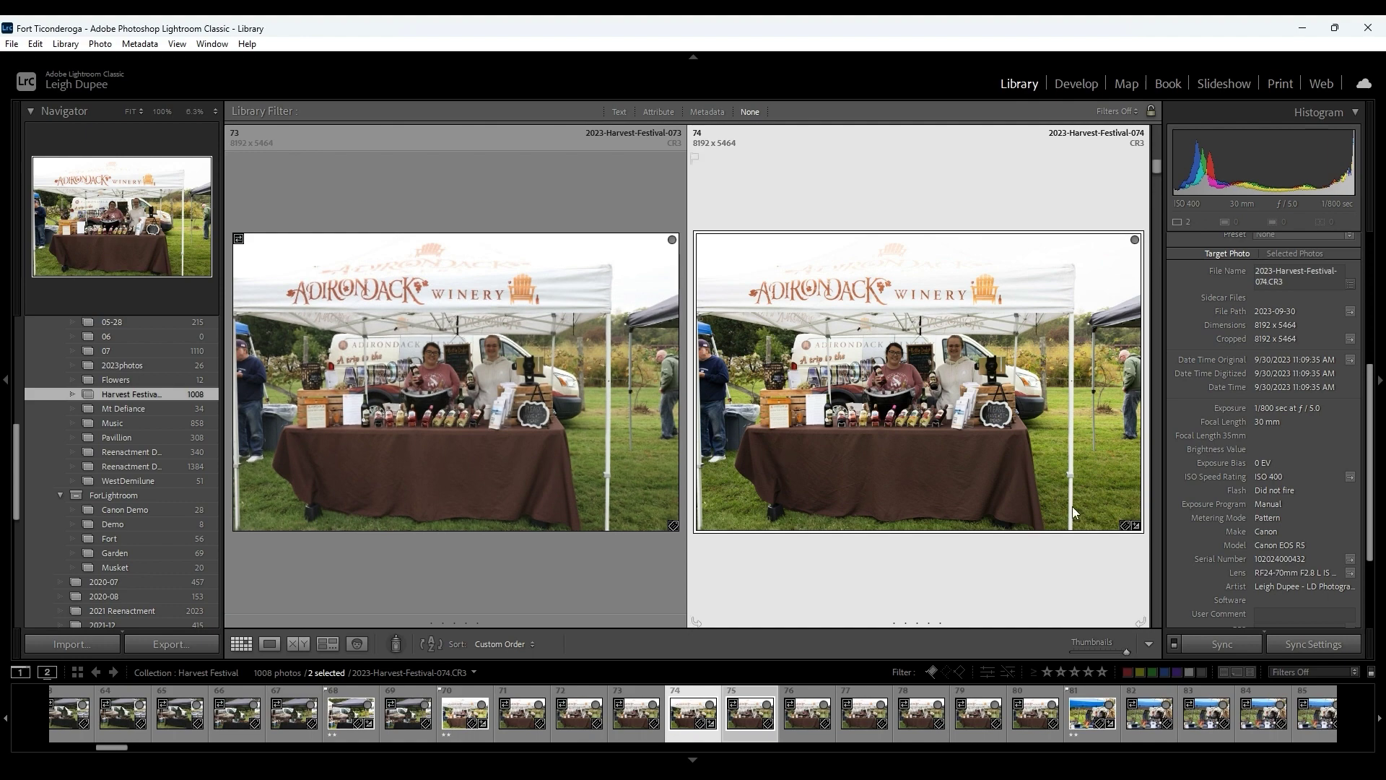
# Step: Return to the thumbnail grid and shrink the thumbnails to five photos per row
pyautogui.press('g')
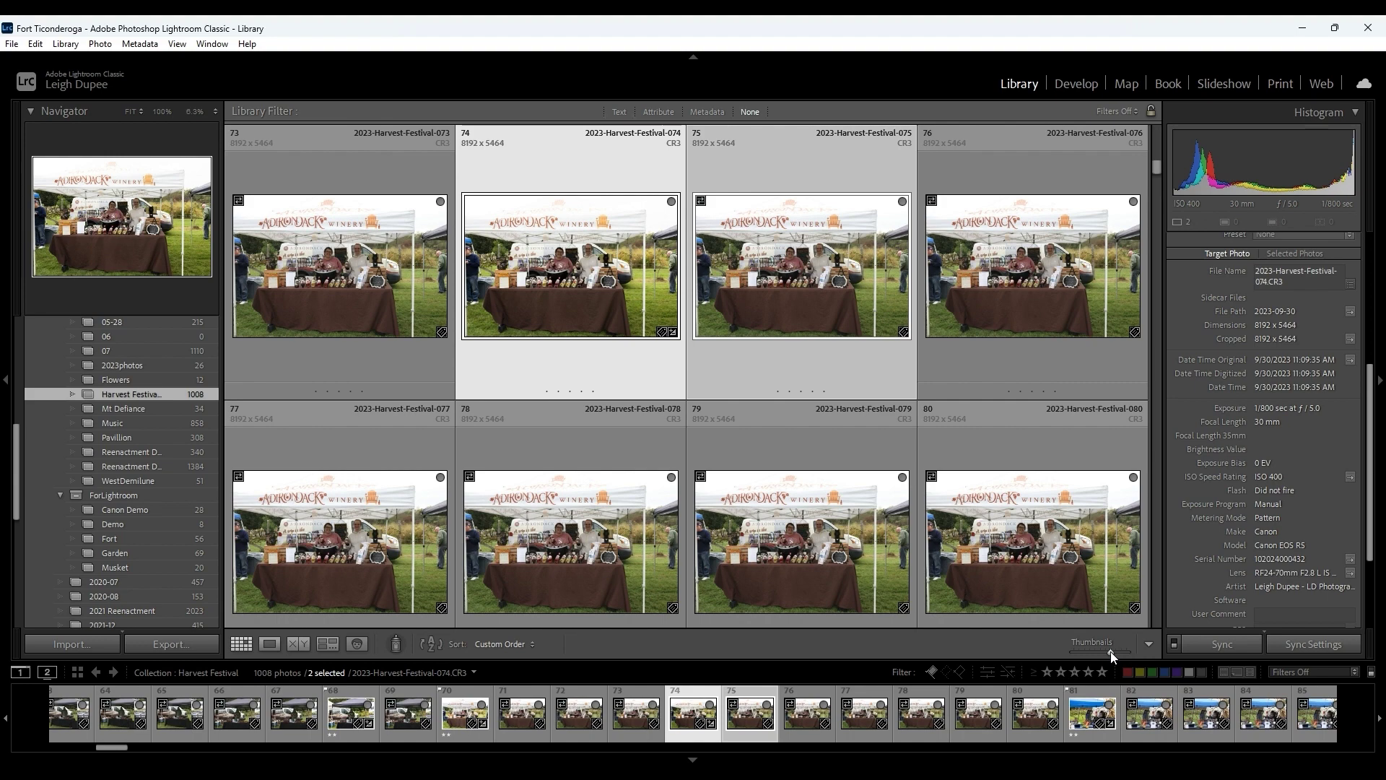
pyautogui.moveTo(1110, 651); pyautogui.dragTo(1103, 651)
pyautogui.scroll(3, 1011, 487)
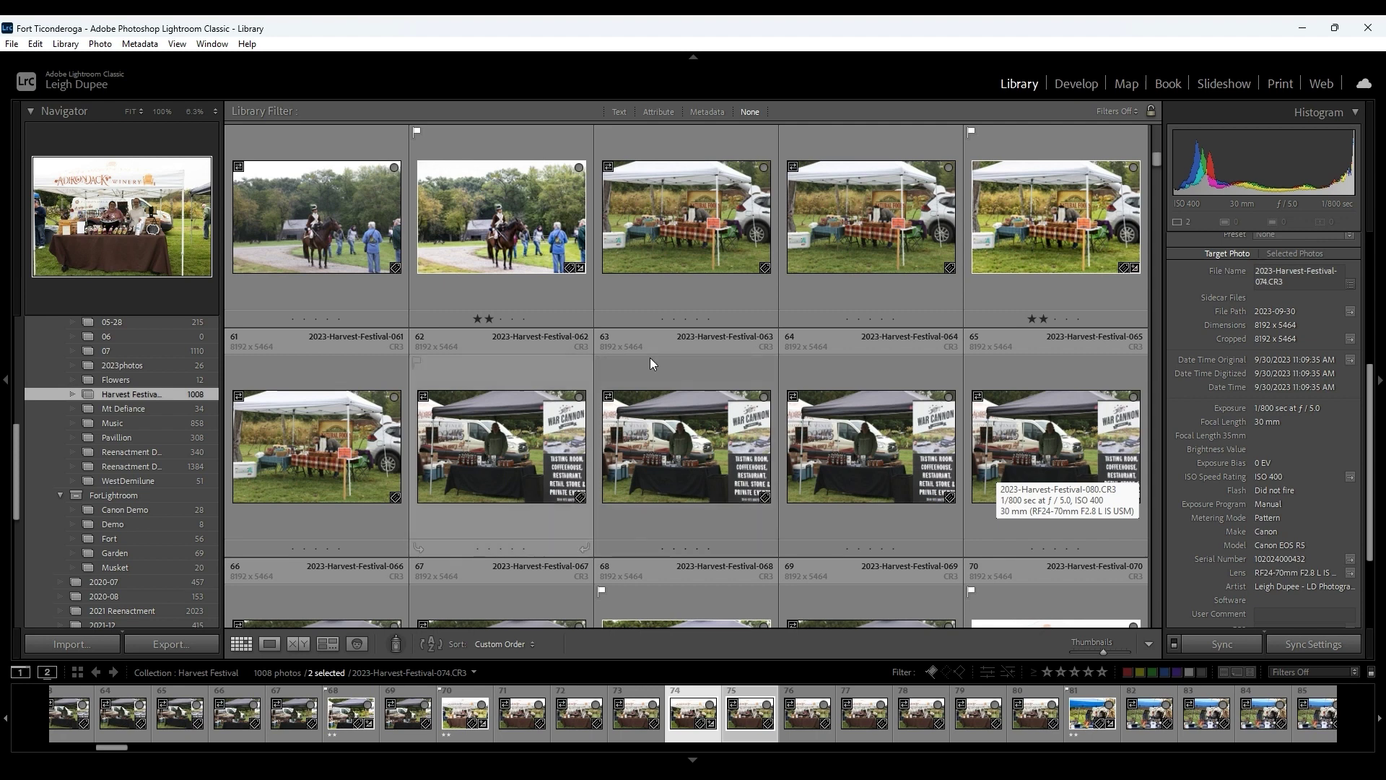
# Step: Step one by one through the War Cannon booth photos from 2023-Harvest-Festival-062 to 2023-Harvest-Festival-068
pyautogui.click(502, 445)
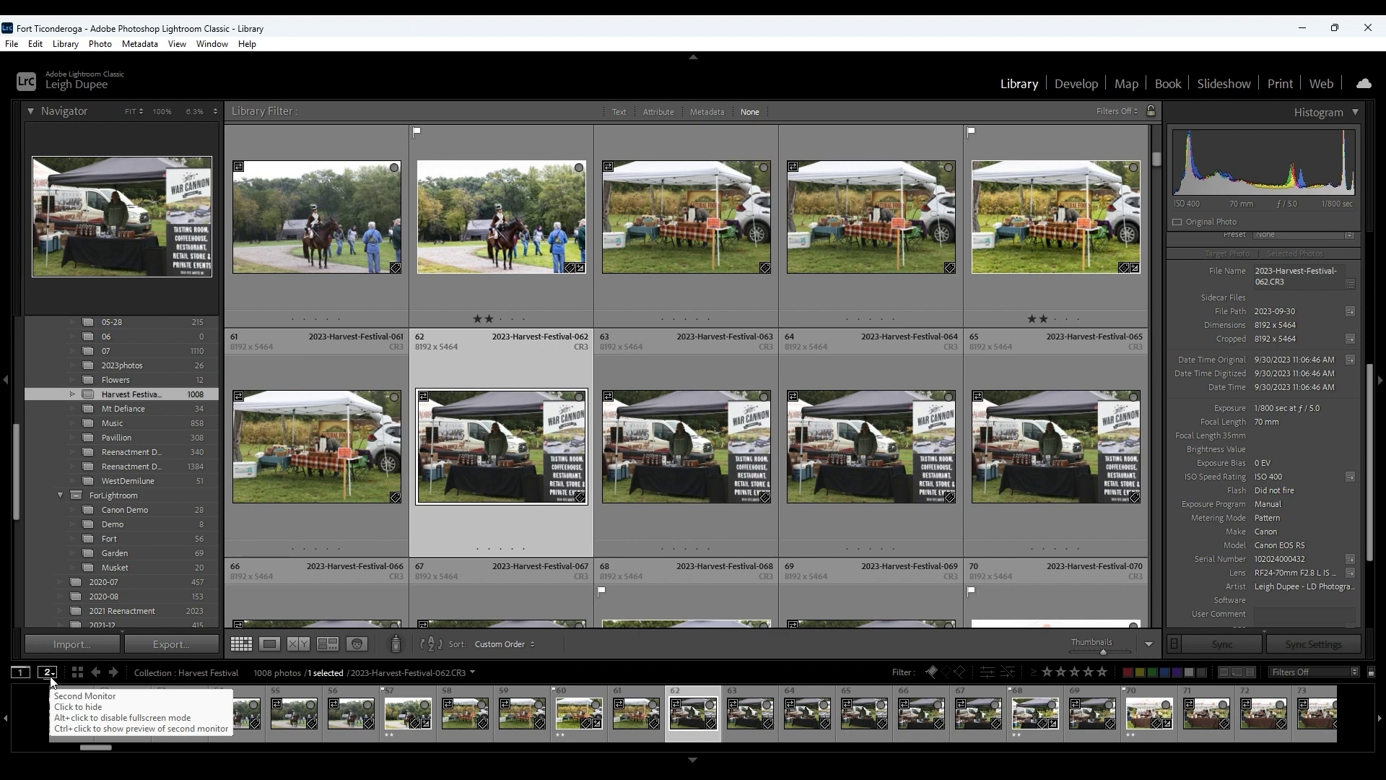
pyautogui.press('Right')
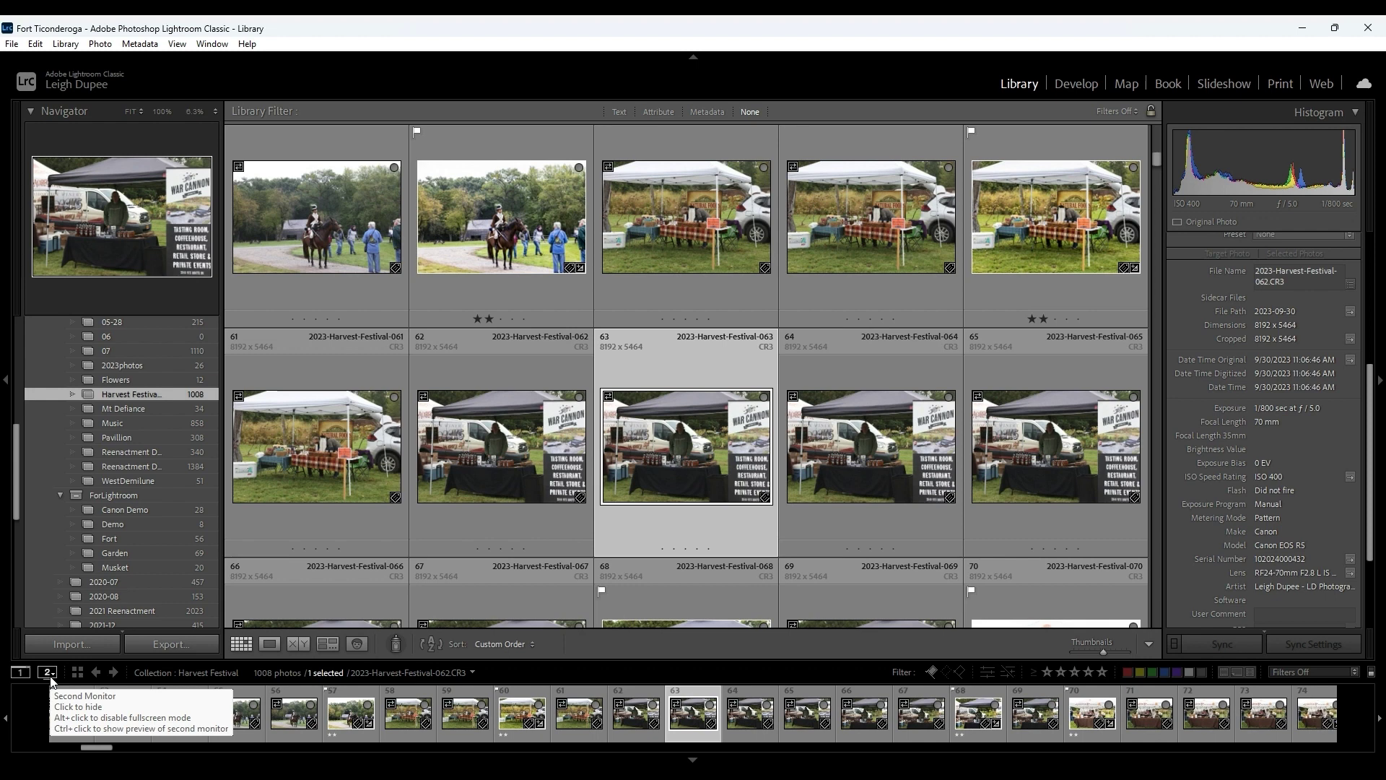
pyautogui.press('Right')
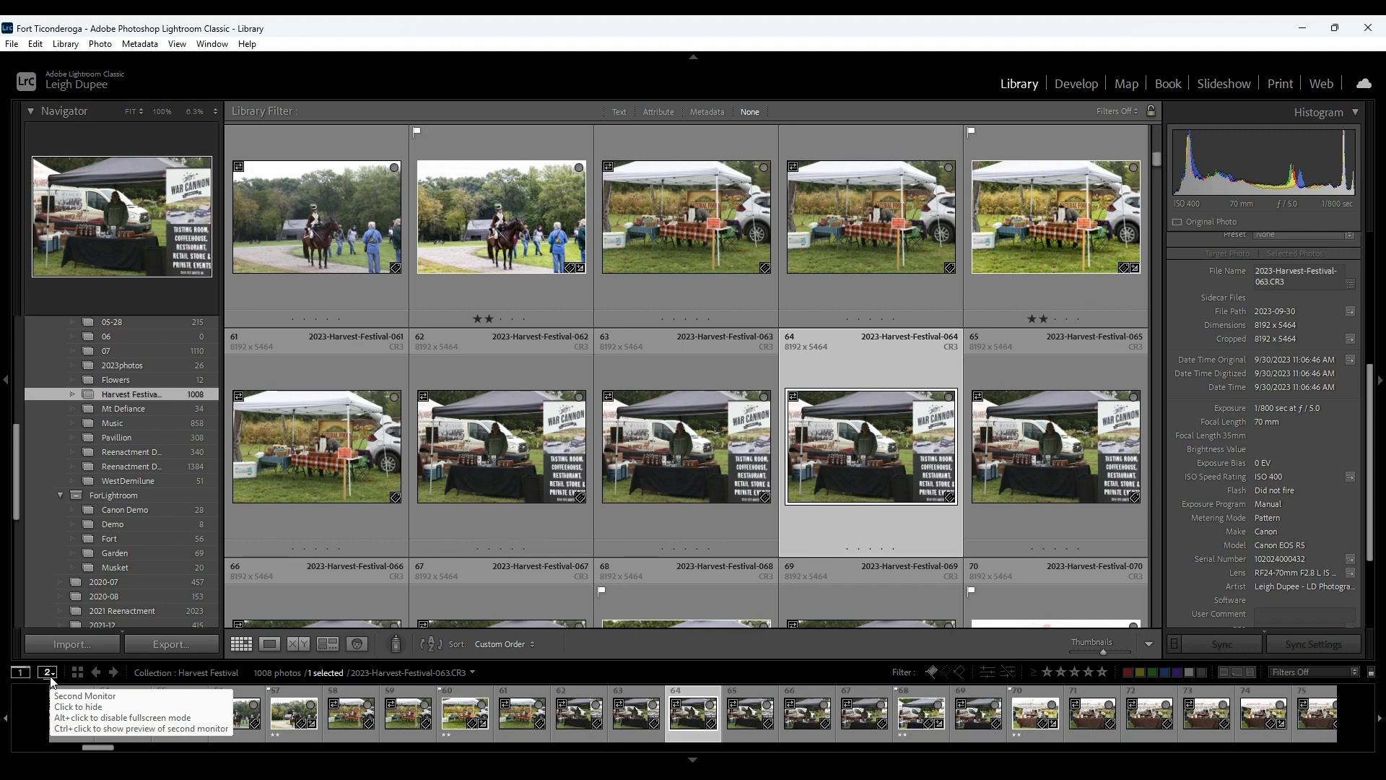
pyautogui.press('Right')
pyautogui.press('Right')
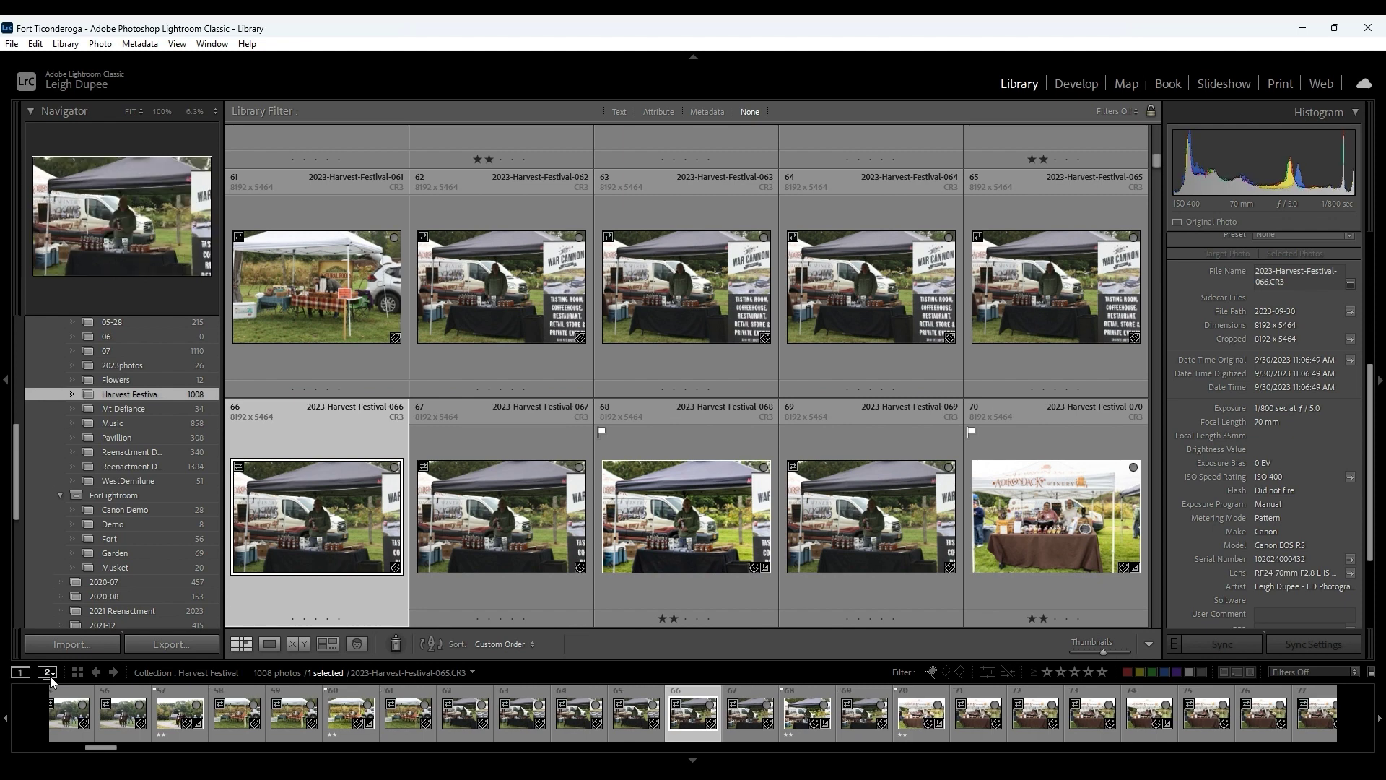
pyautogui.press('Right')
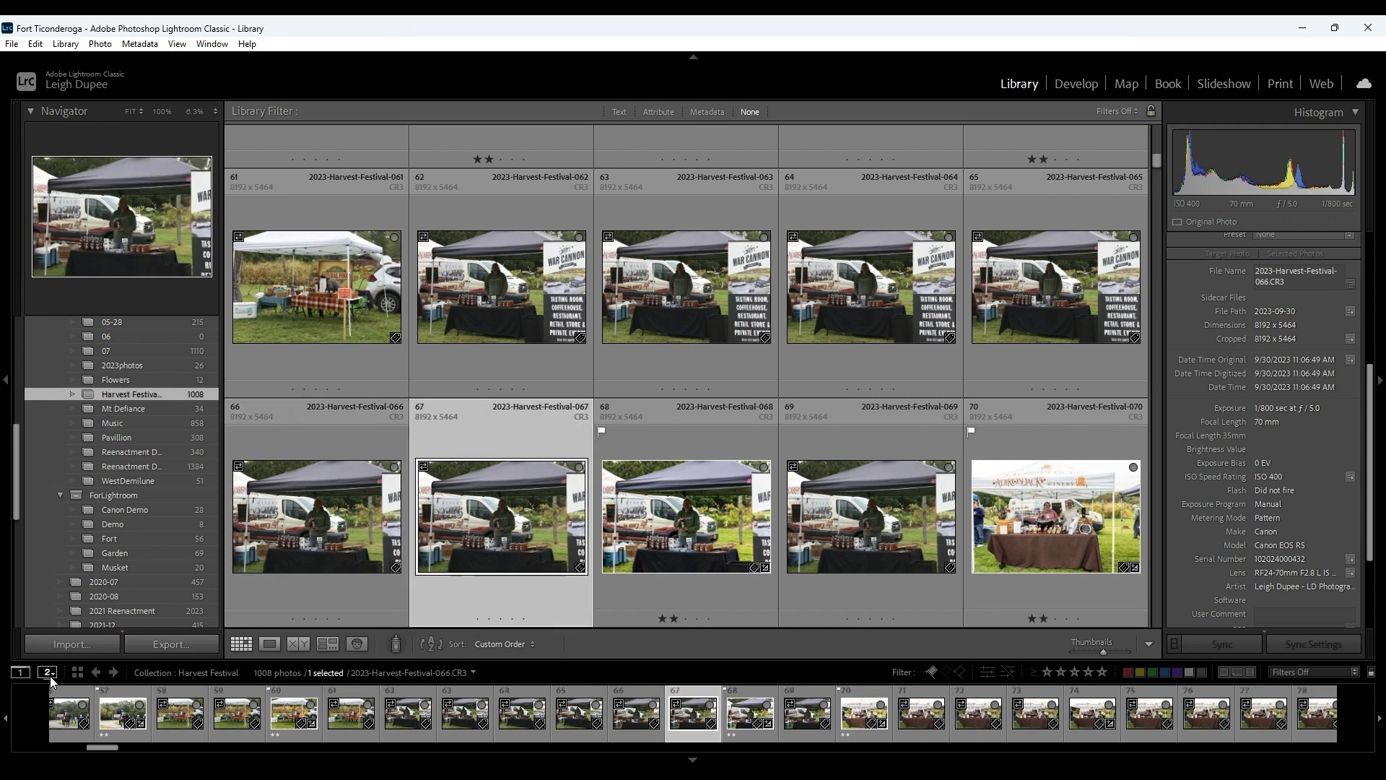
pyautogui.press('Right')
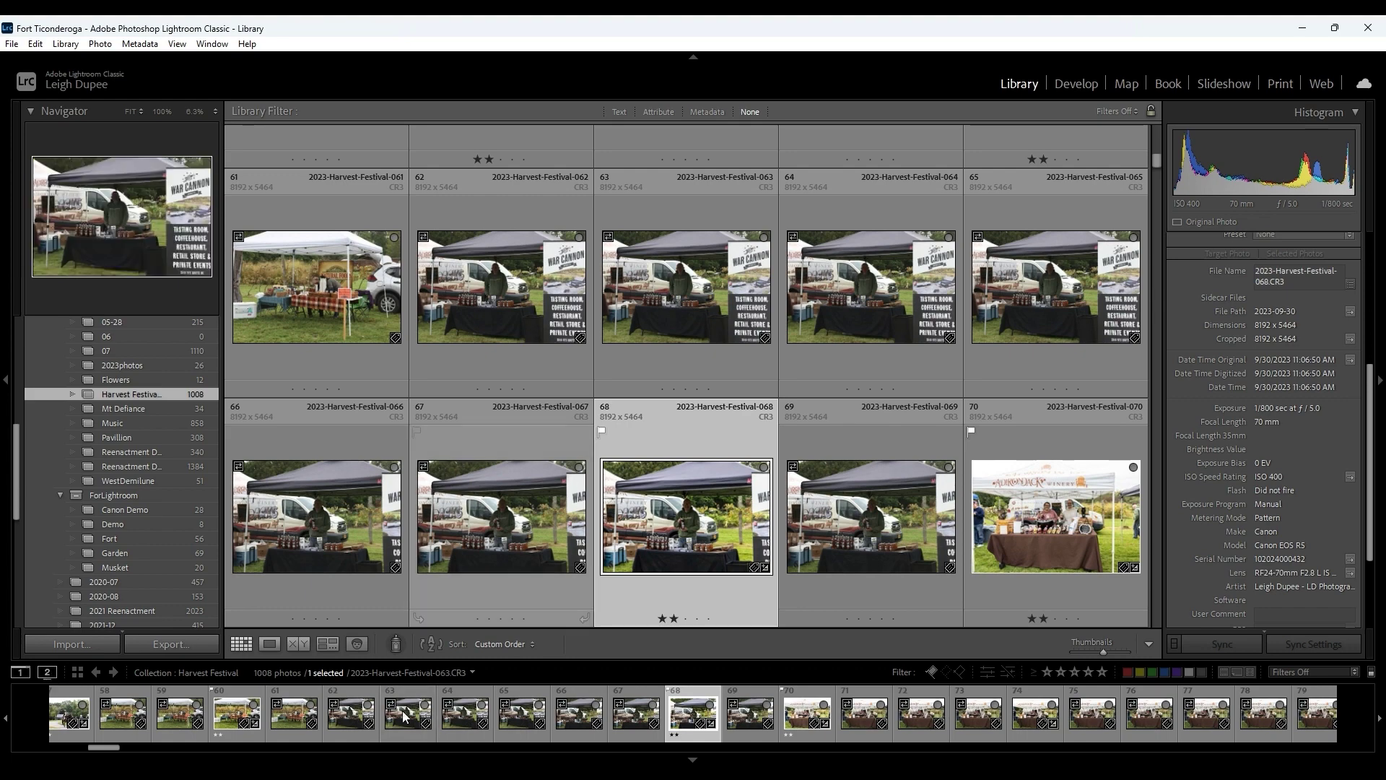
# Step: Find the winery booth photo 2023-Harvest-Festival-079 in the grid and open it for editing in the Develop module
pyautogui.scroll(-2, 565, 600)
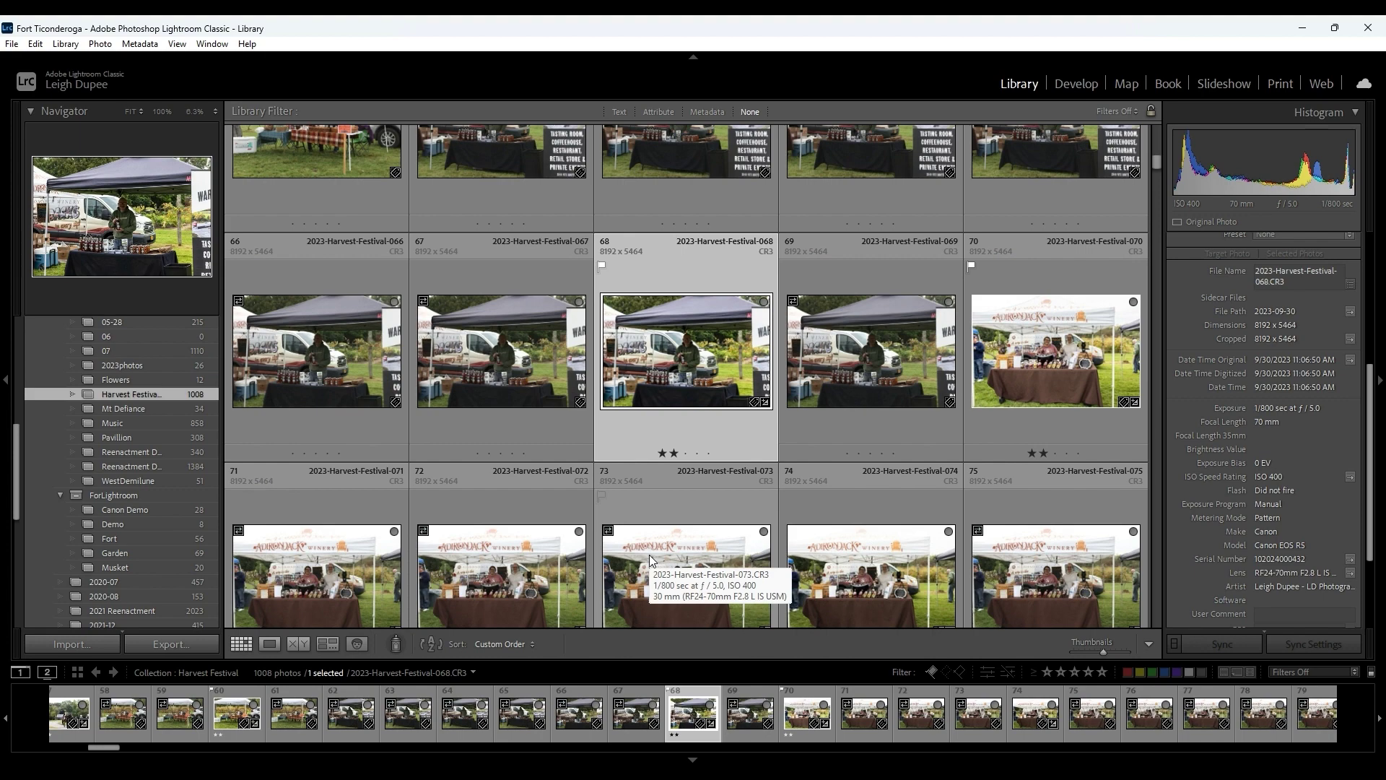
pyautogui.scroll(-3, 807, 547)
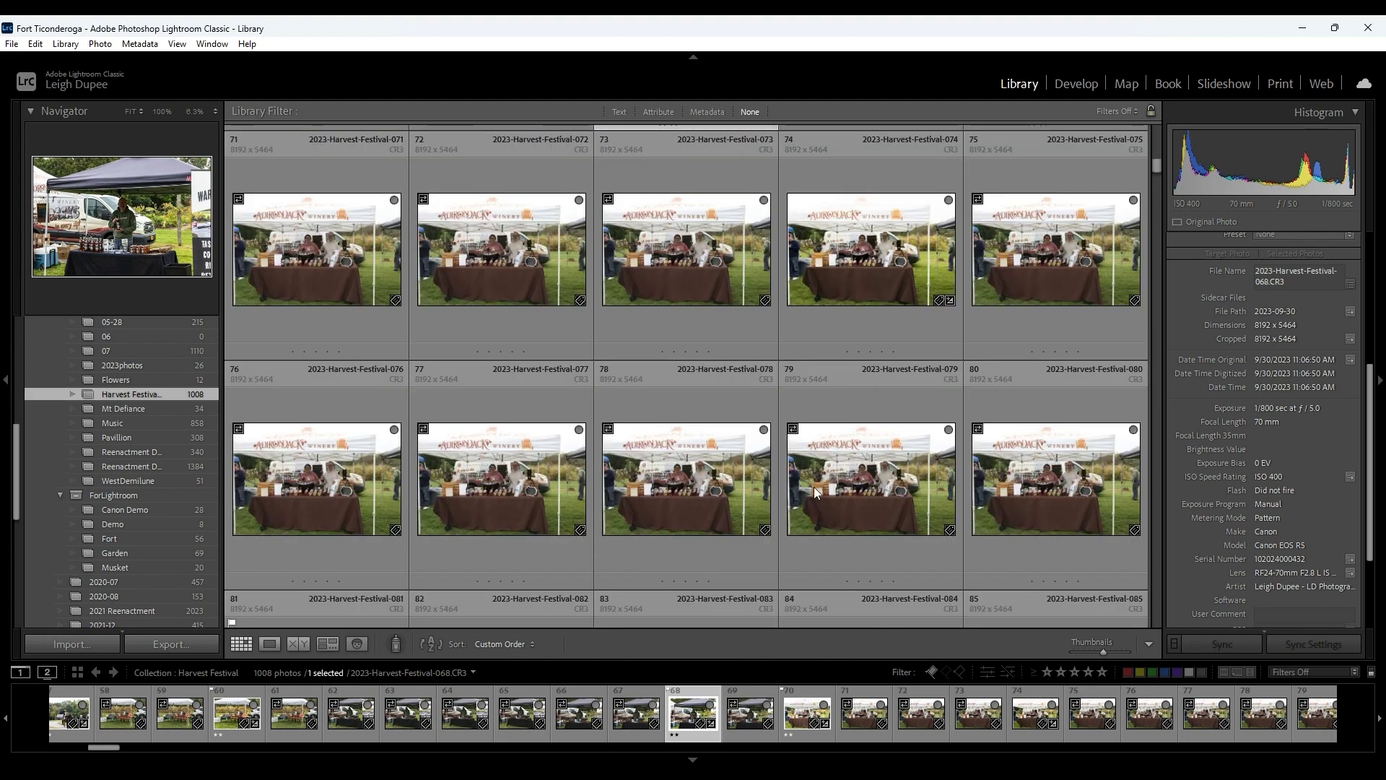
pyautogui.scroll(-2, 815, 492)
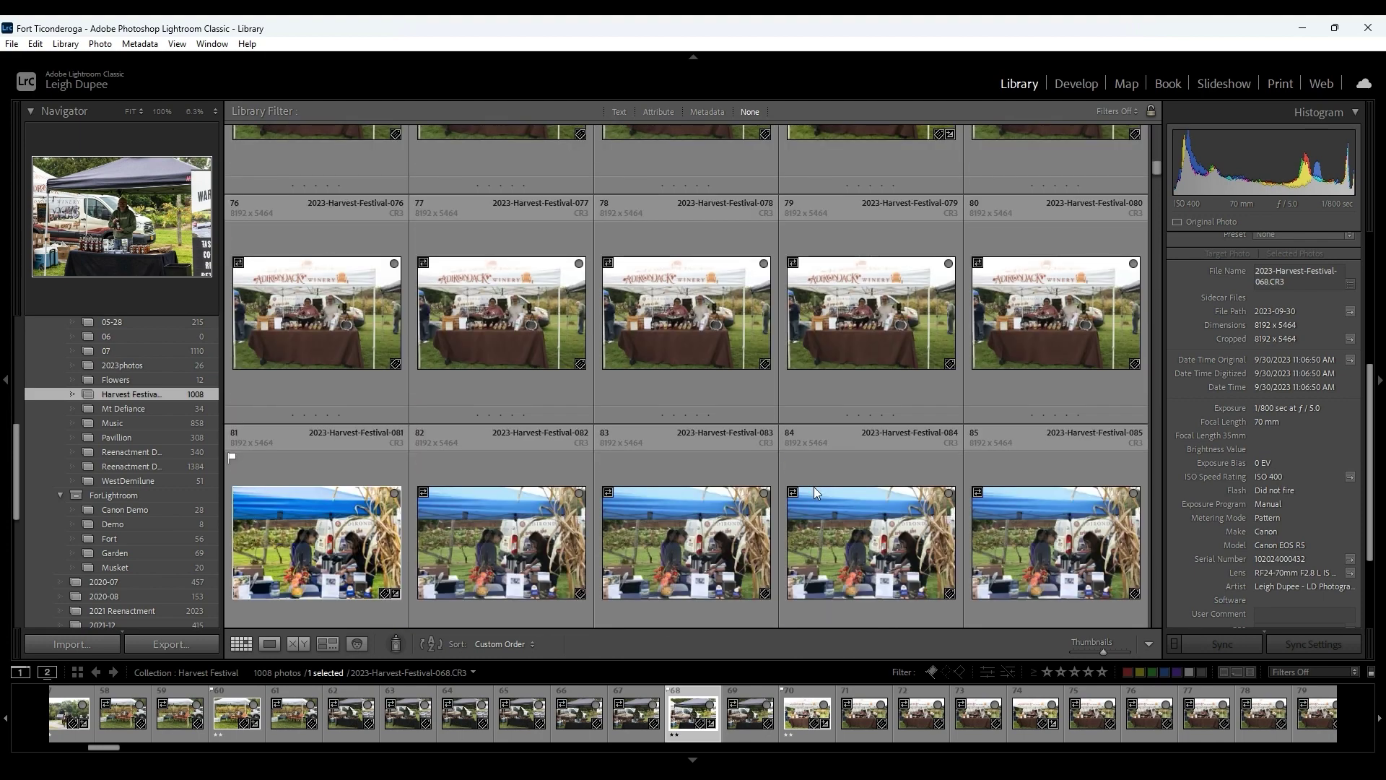
pyautogui.click(901, 350)
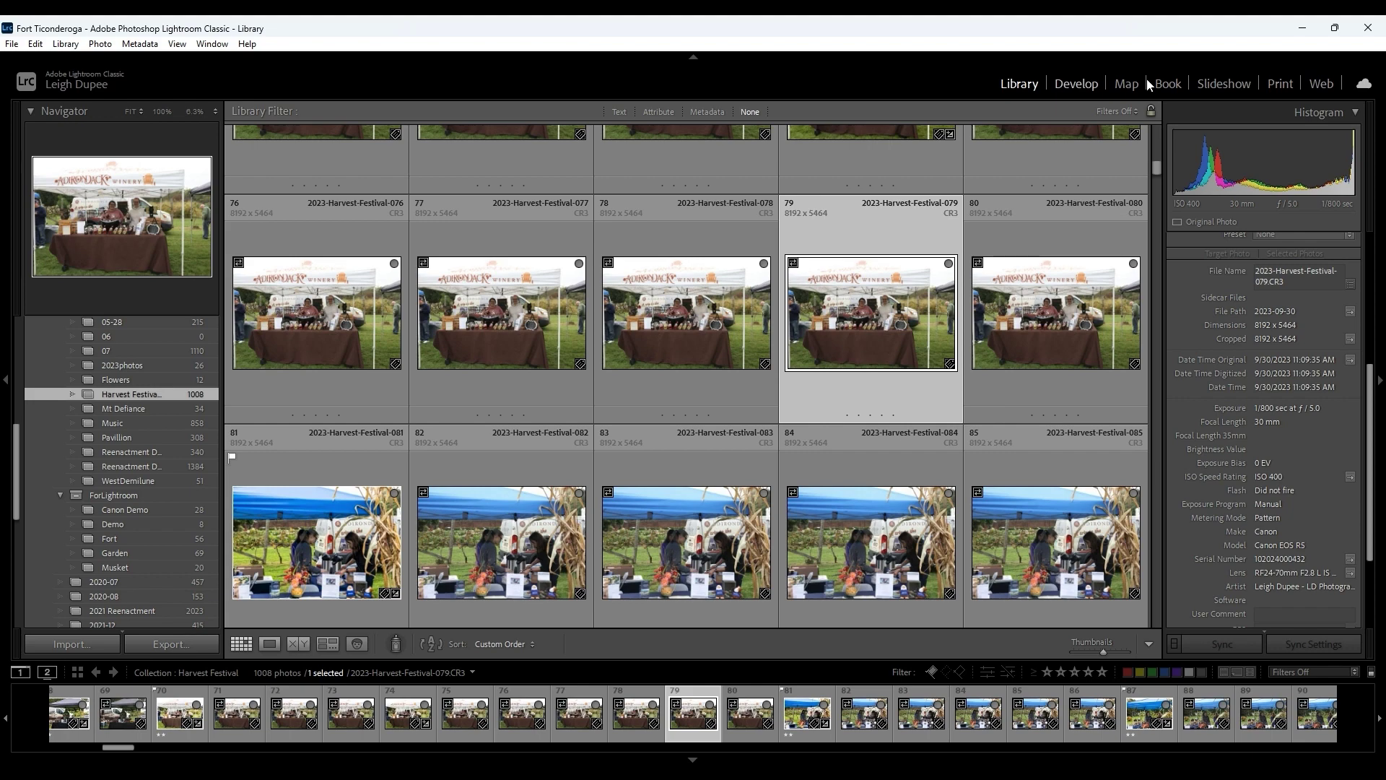
pyautogui.click(1093, 83)
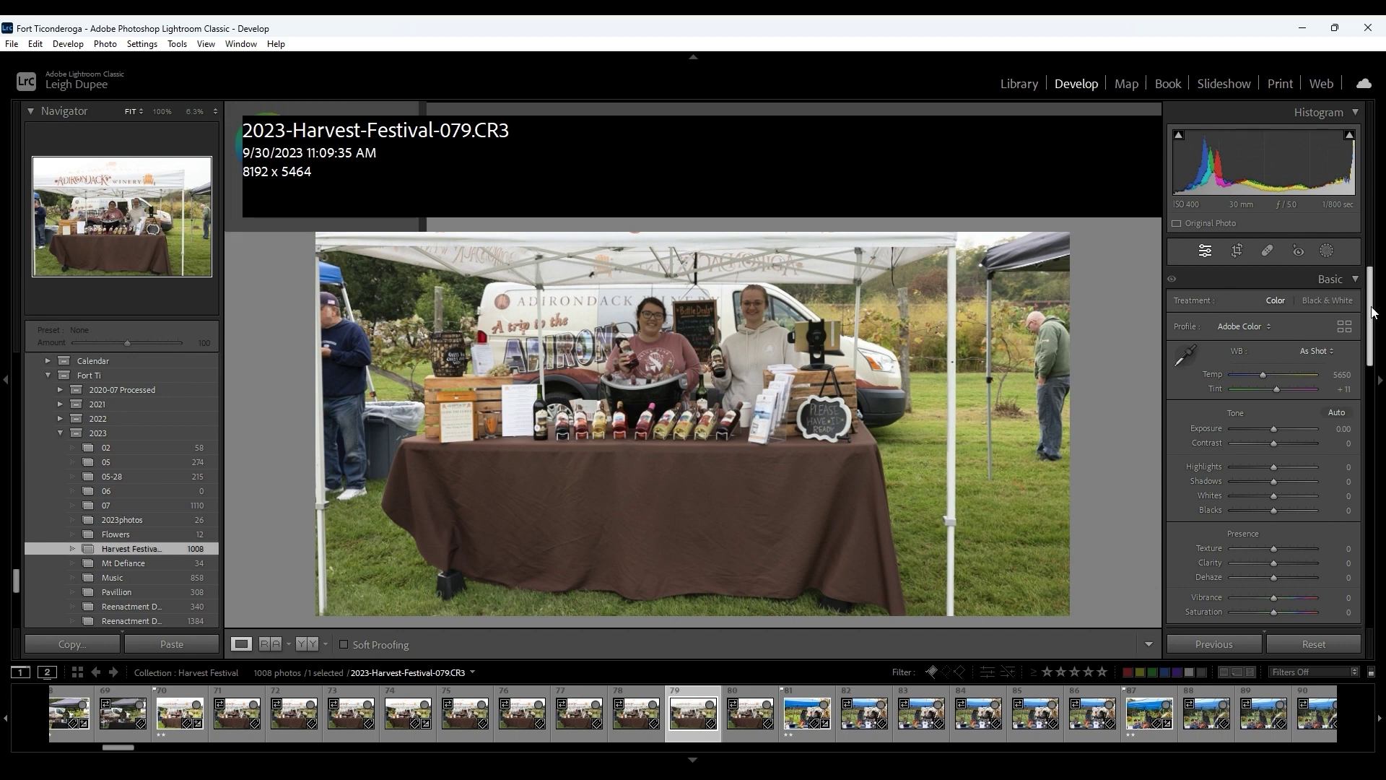
# Step: Examine the lens profile and chromatic aberration settings under Lens Corrections, ending back at the Basic adjustments
pyautogui.moveTo(1373, 312); pyautogui.dragTo(1355, 522)
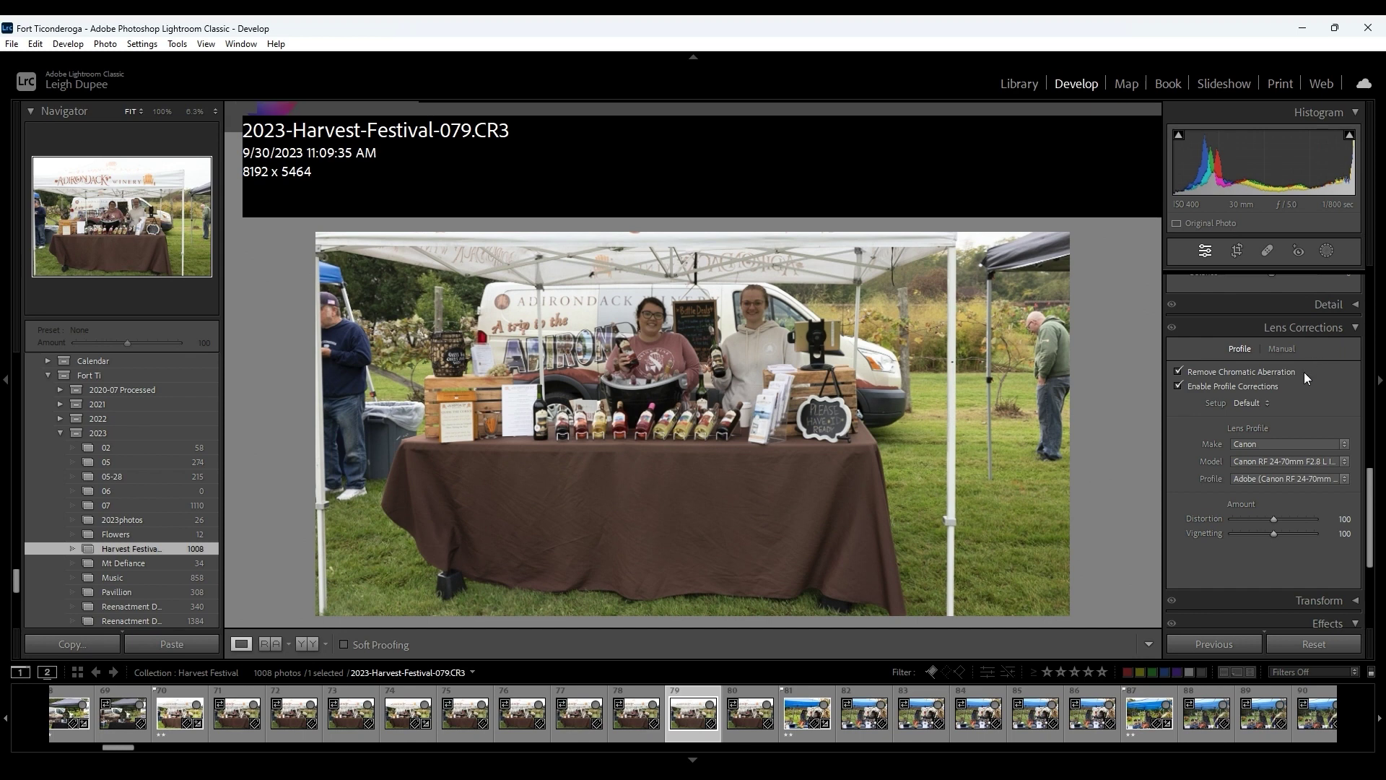
pyautogui.scroll(5, 1304, 371)
pyautogui.scroll(5, 1303, 377)
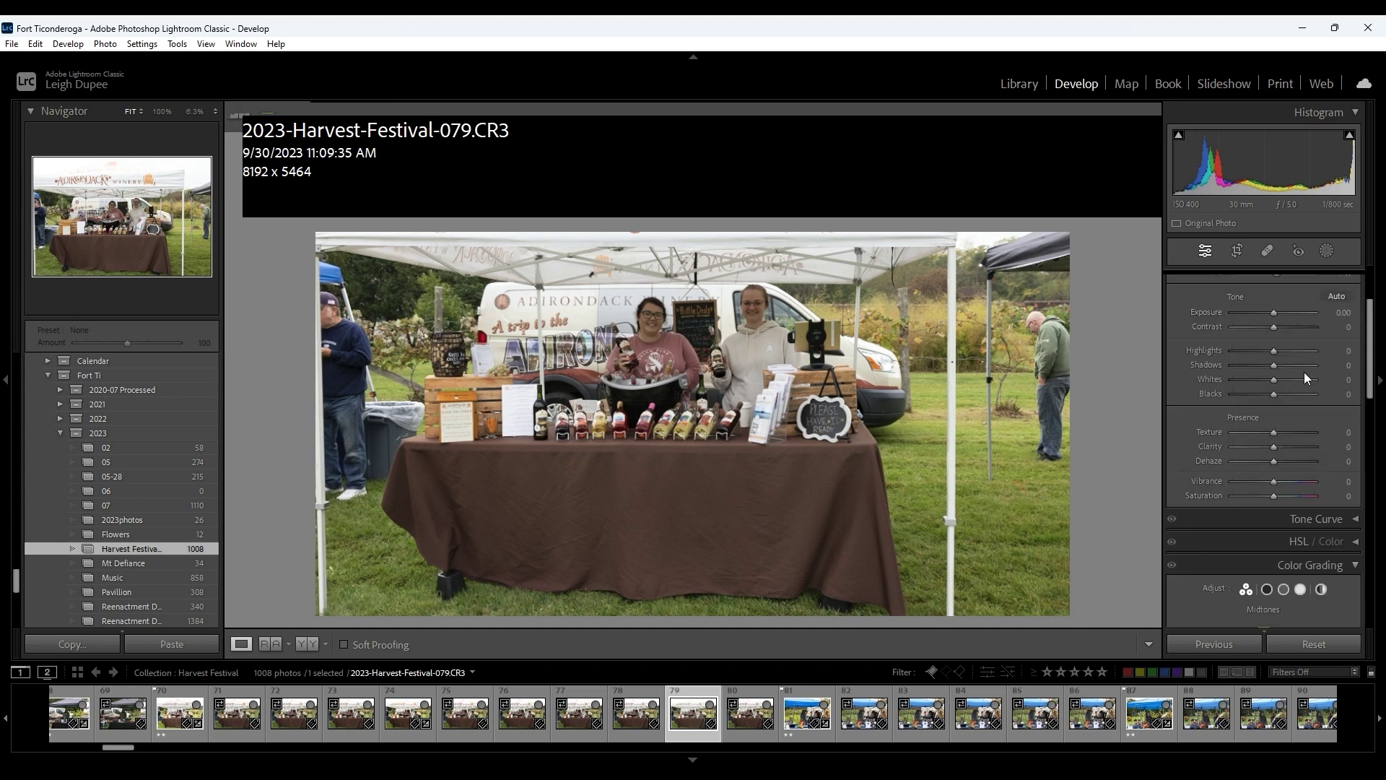
pyautogui.scroll(3, 1304, 373)
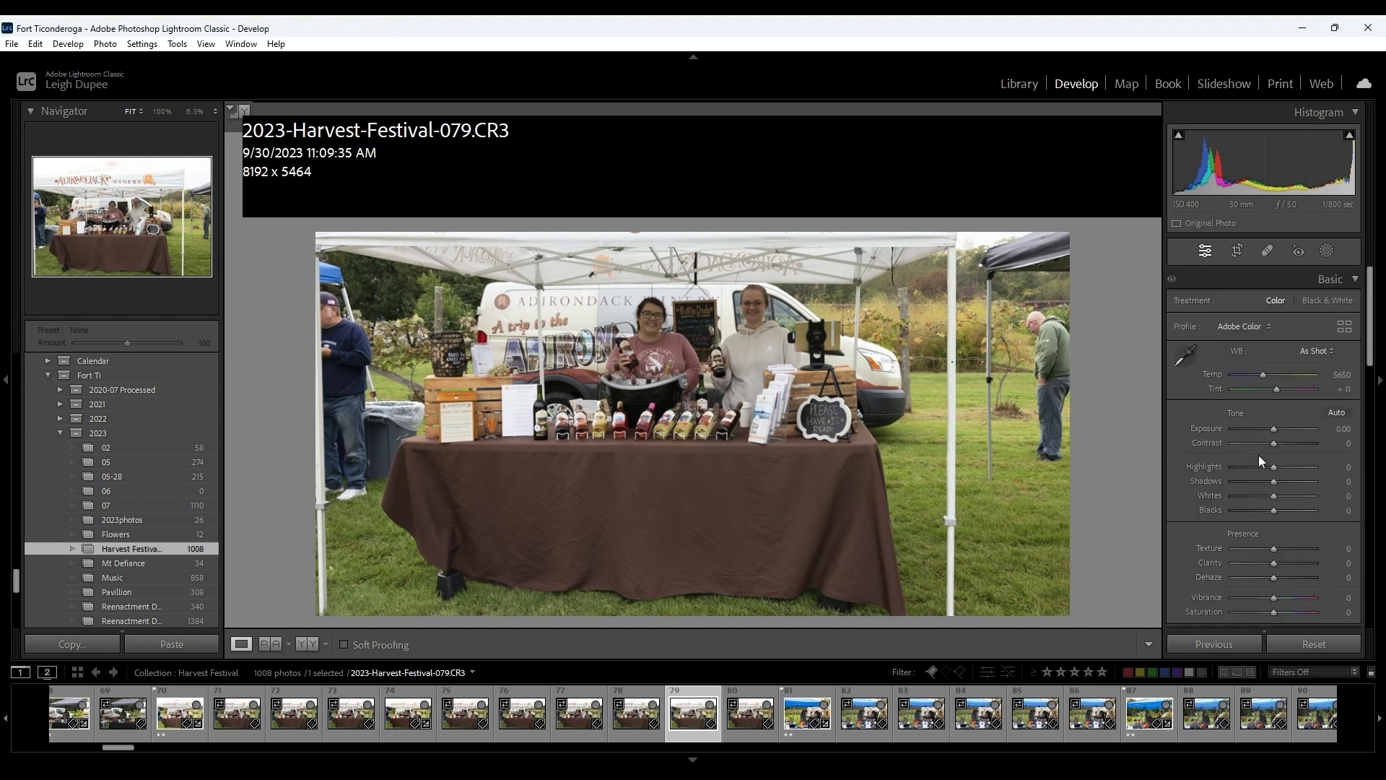
# Step: Set the photo's Contrast to +100 and raise its Exposure to +0.30
pyautogui.click(1336, 444)
pyautogui.write('100')
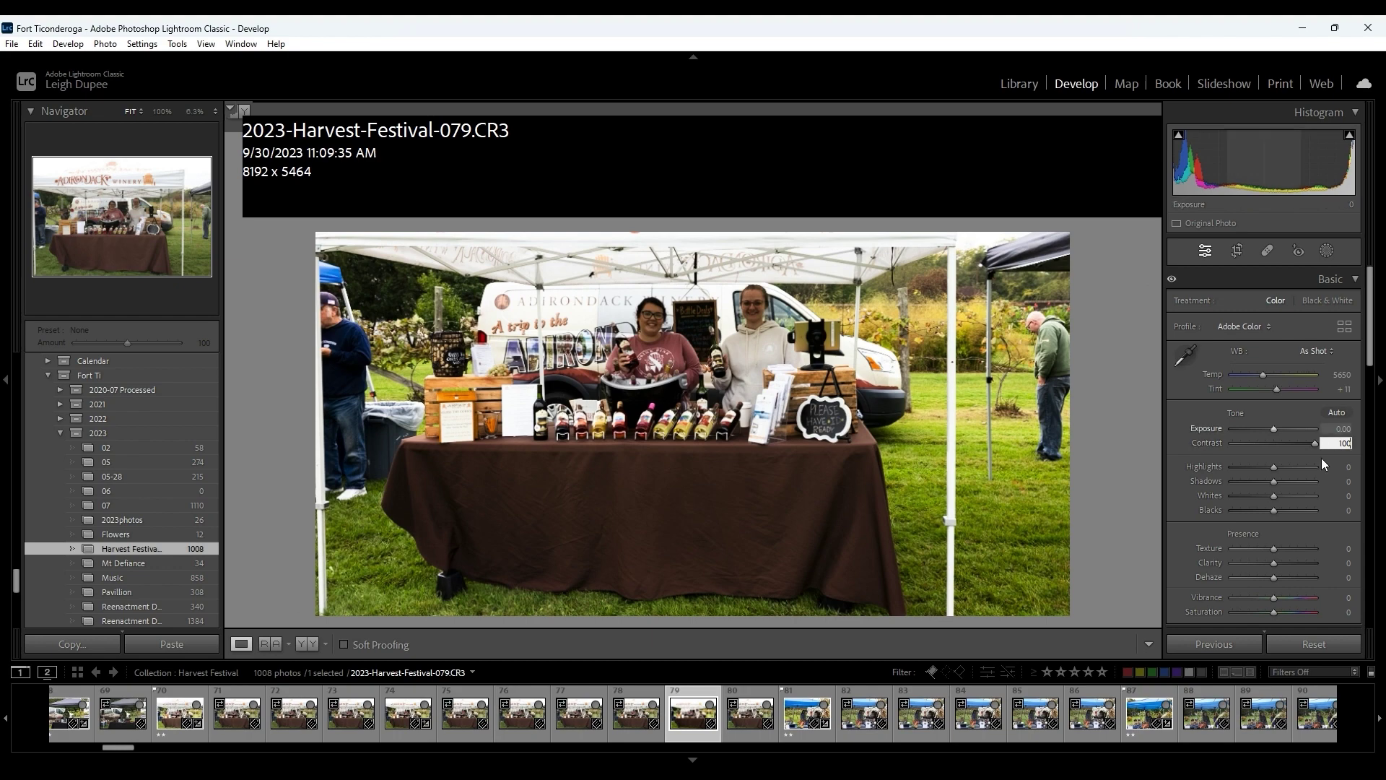
pyautogui.press('Return')
pyautogui.click(1275, 431)
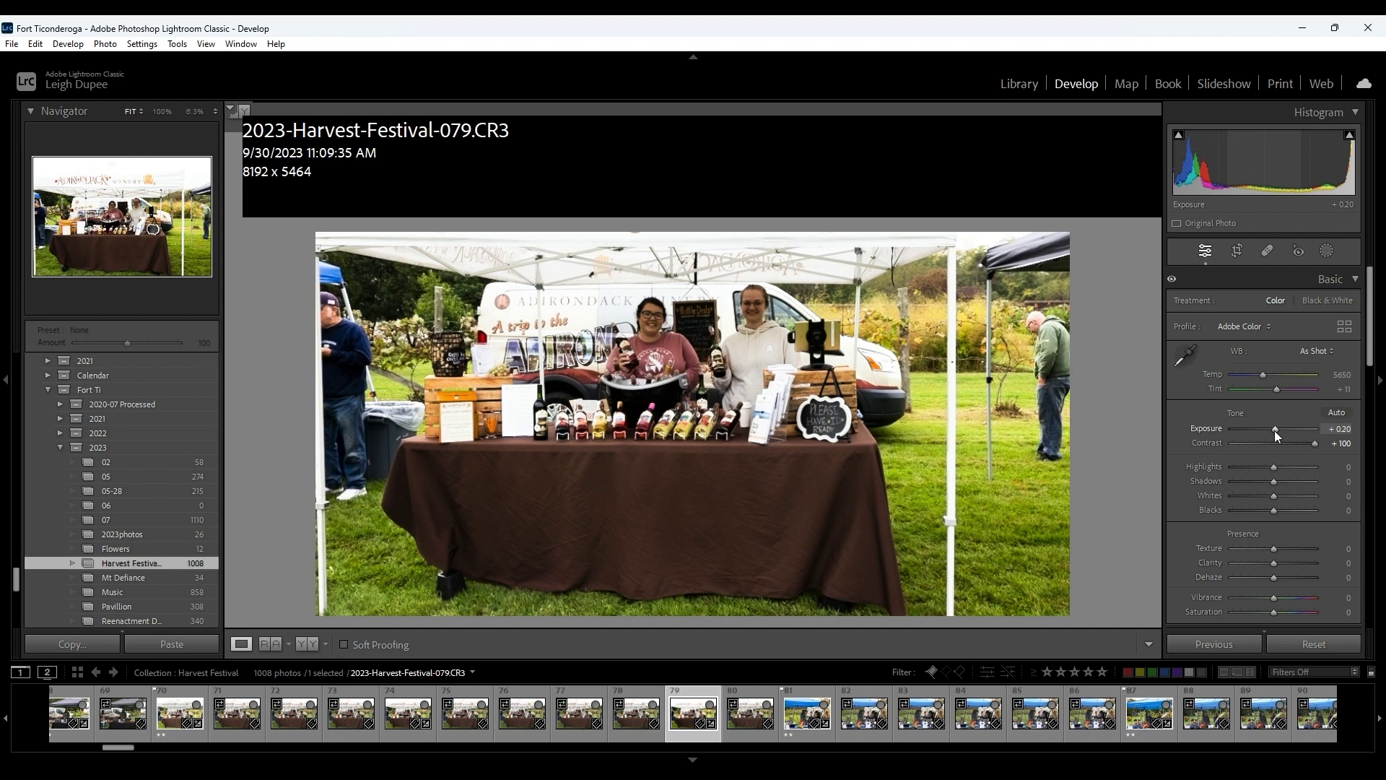
pyautogui.scroll(2, 1275, 431)
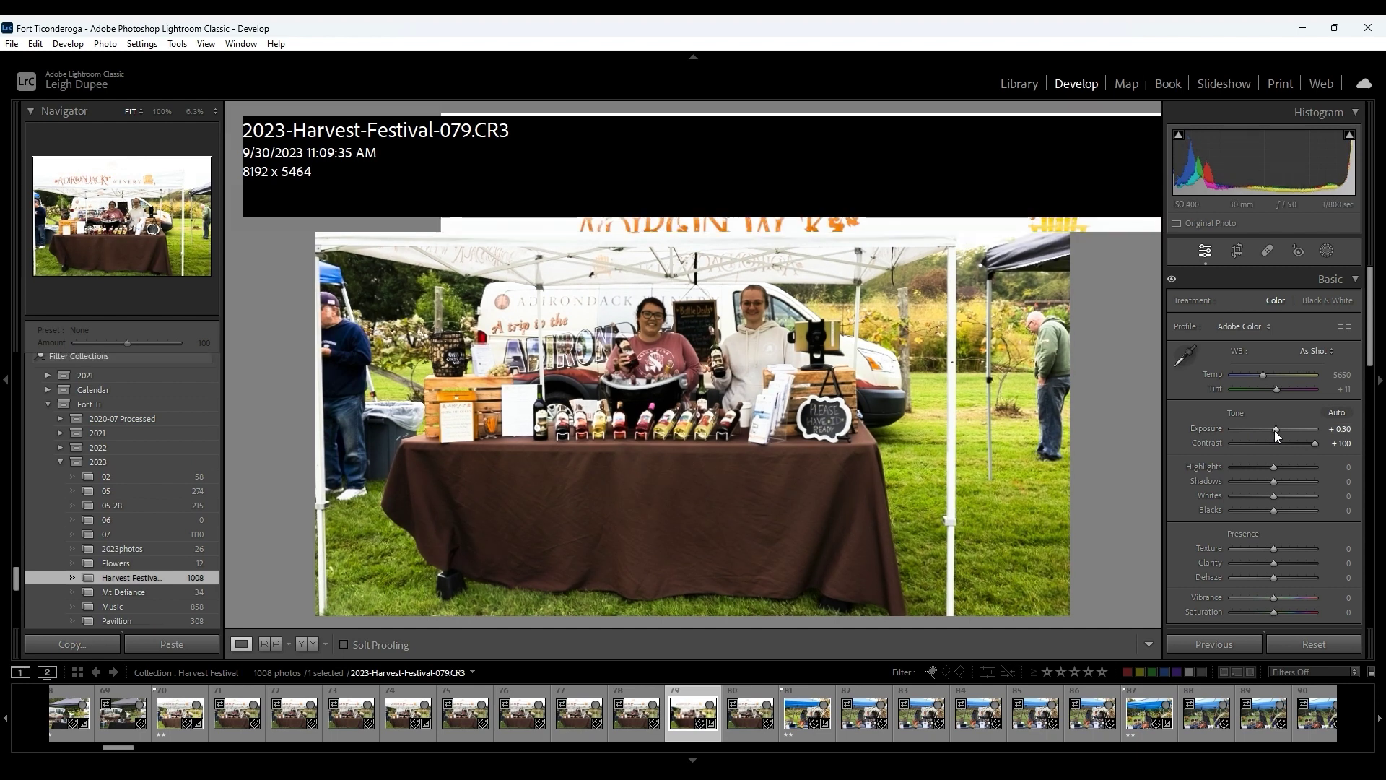
# Step: Reset the photo's Exposure and Contrast adjustments to 0
pyautogui.doubleClick(1214, 431)
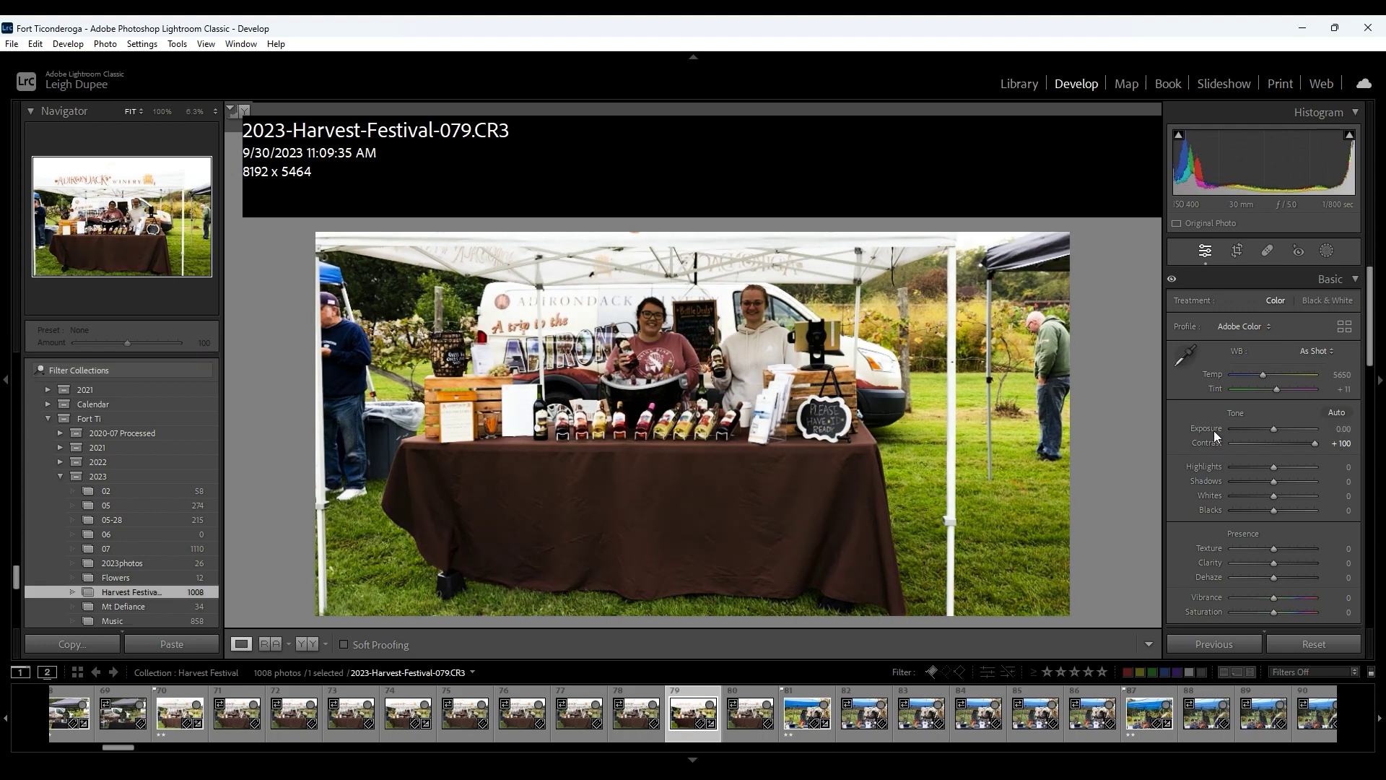
pyautogui.doubleClick(1215, 443)
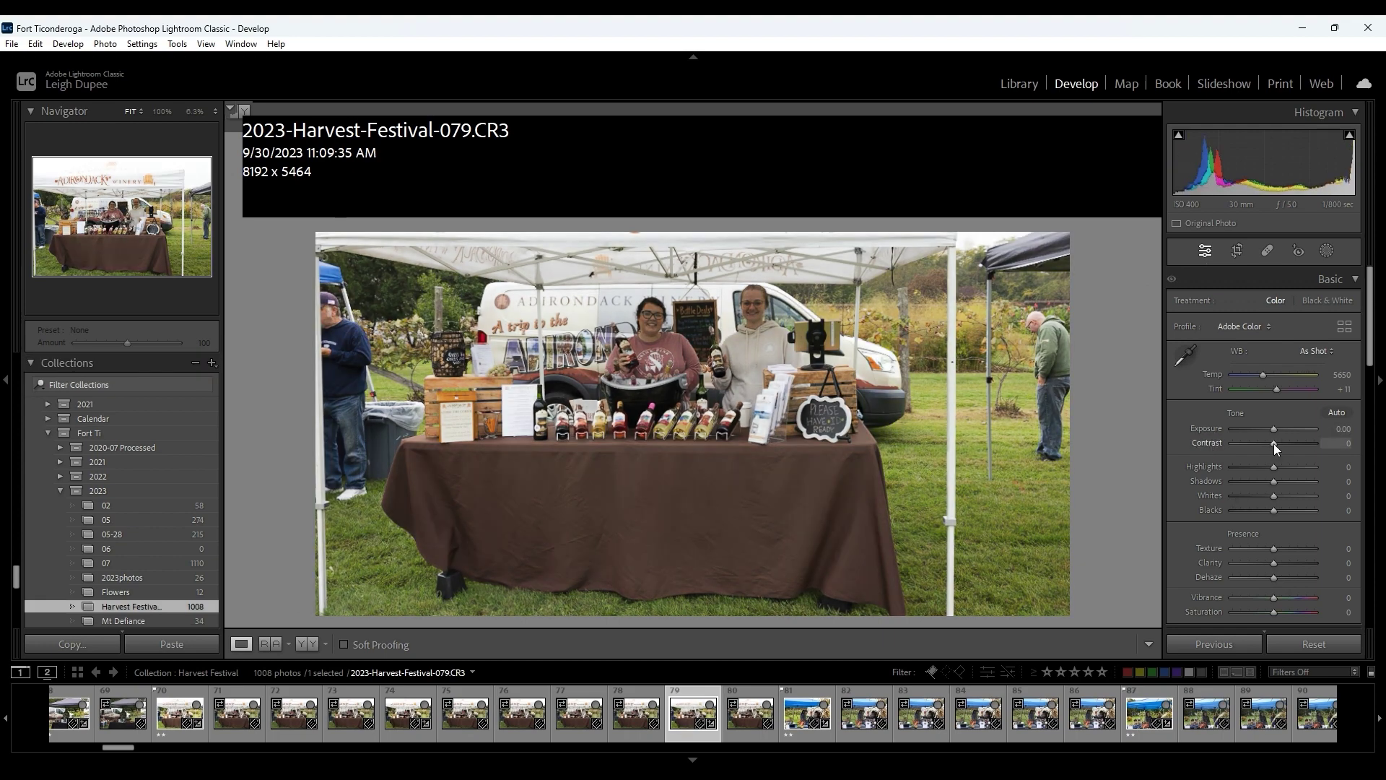
# Step: Set the winery booth photo's Contrast to +32 and its Exposure to +0.20
pyautogui.moveTo(1273, 443); pyautogui.dragTo(1286, 443)
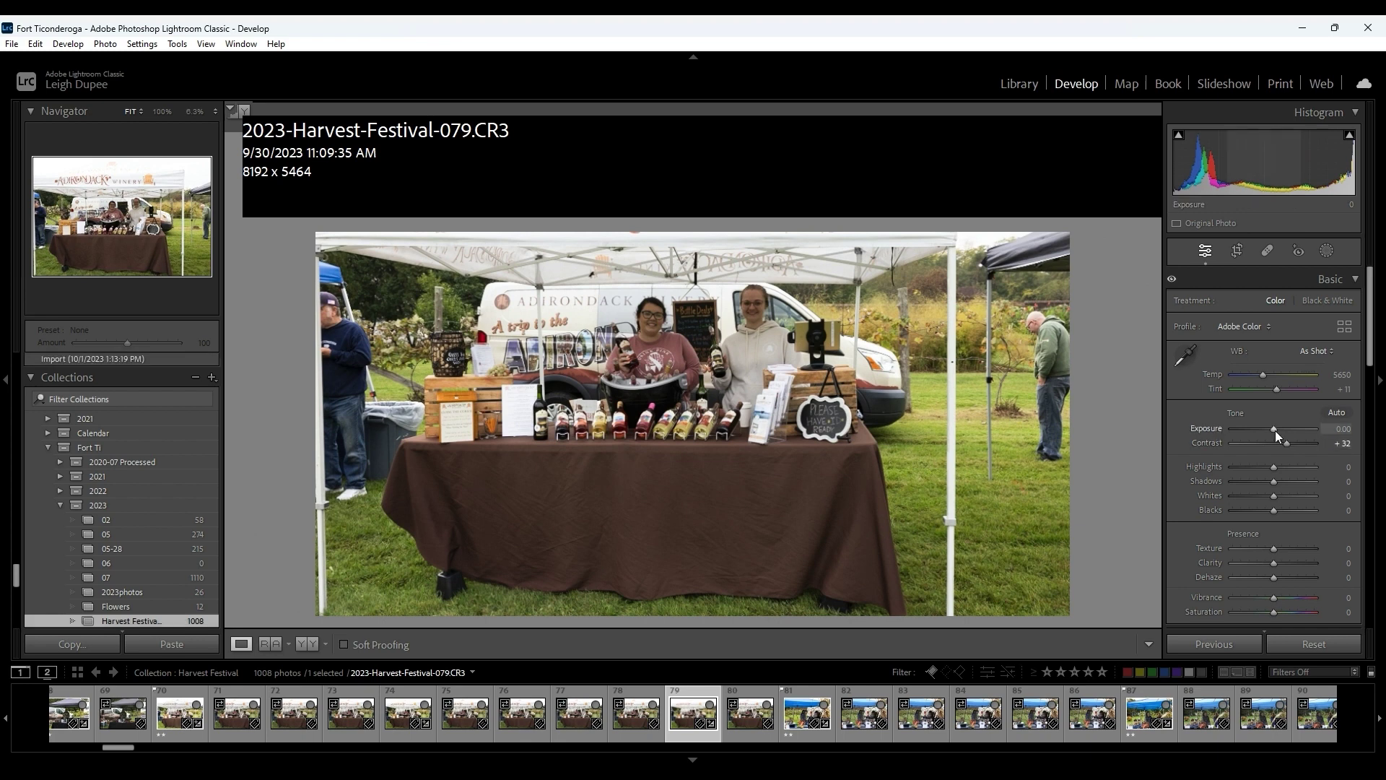
pyautogui.click(1275, 430)
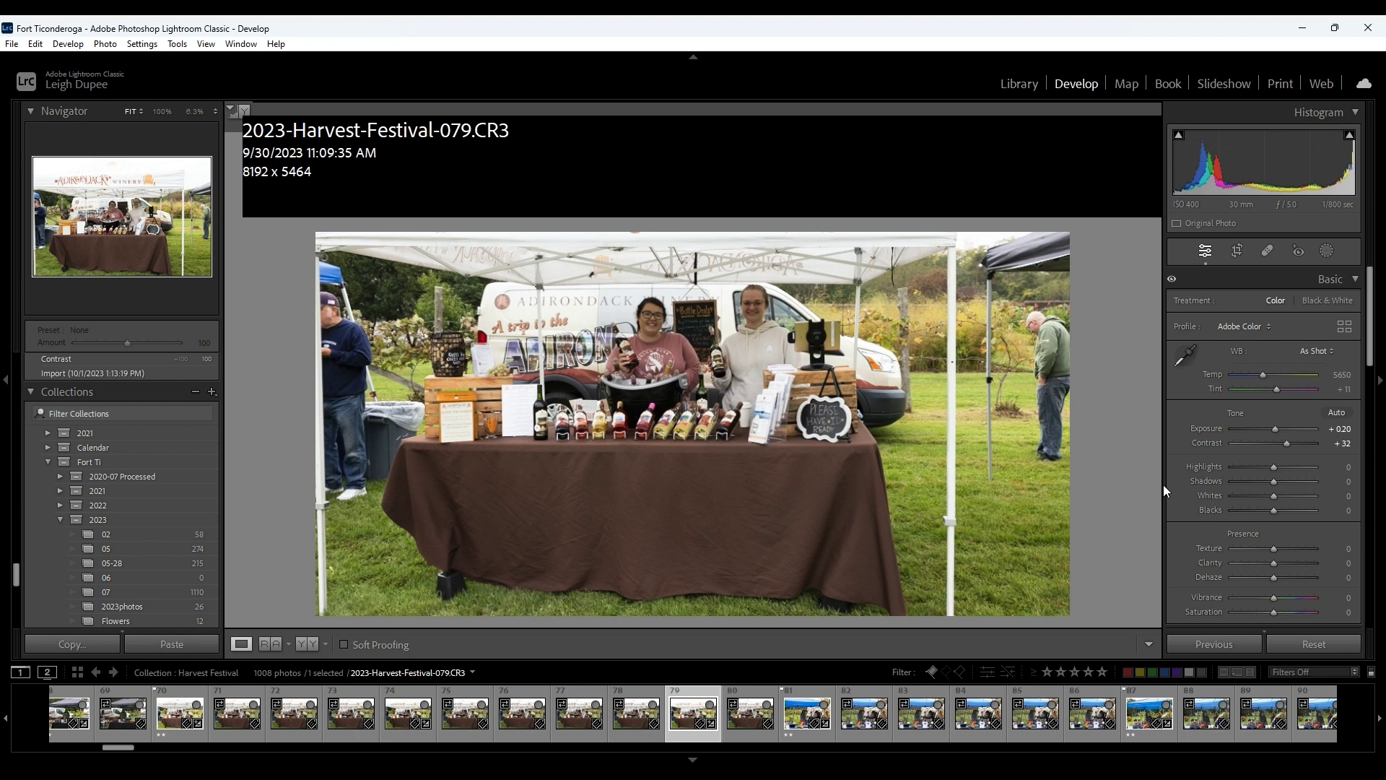
pyautogui.press('.')
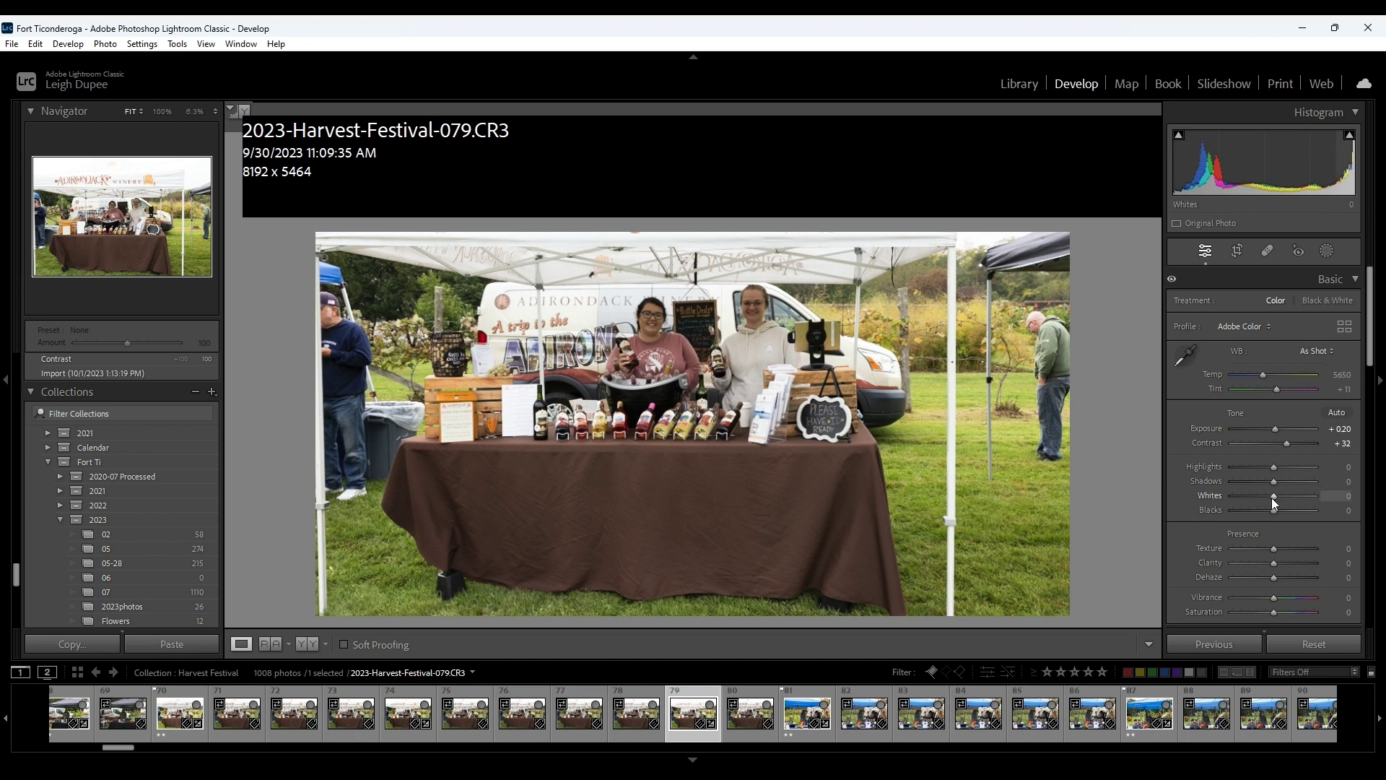
# Step: With the clipping preview, set the photo's Whites to -100 and Blacks to -14
pyautogui.press('alt')
pyautogui.keyDown('alt'); pyautogui.click(1274, 497); pyautogui.keyUp('alt')
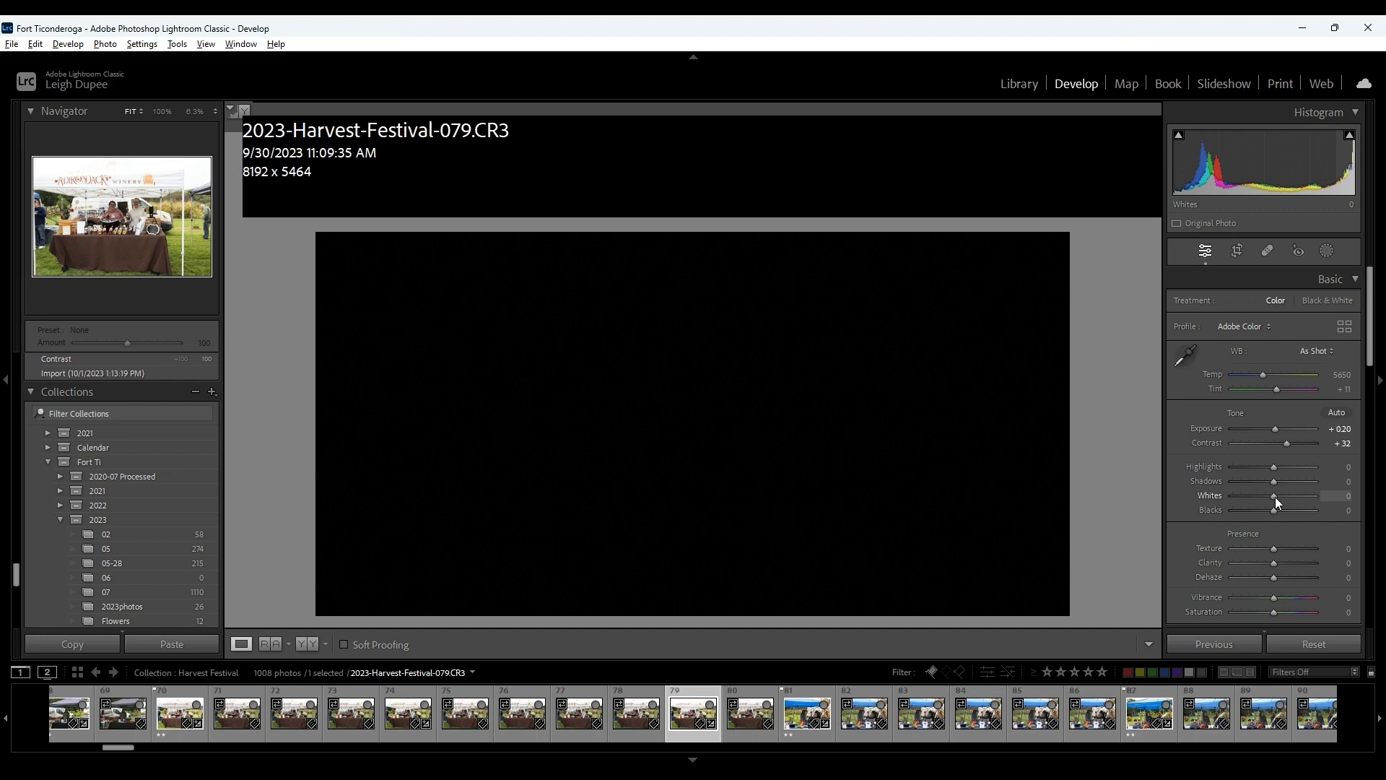
pyautogui.moveTo(1275, 497); pyautogui.dragTo(1212, 492)
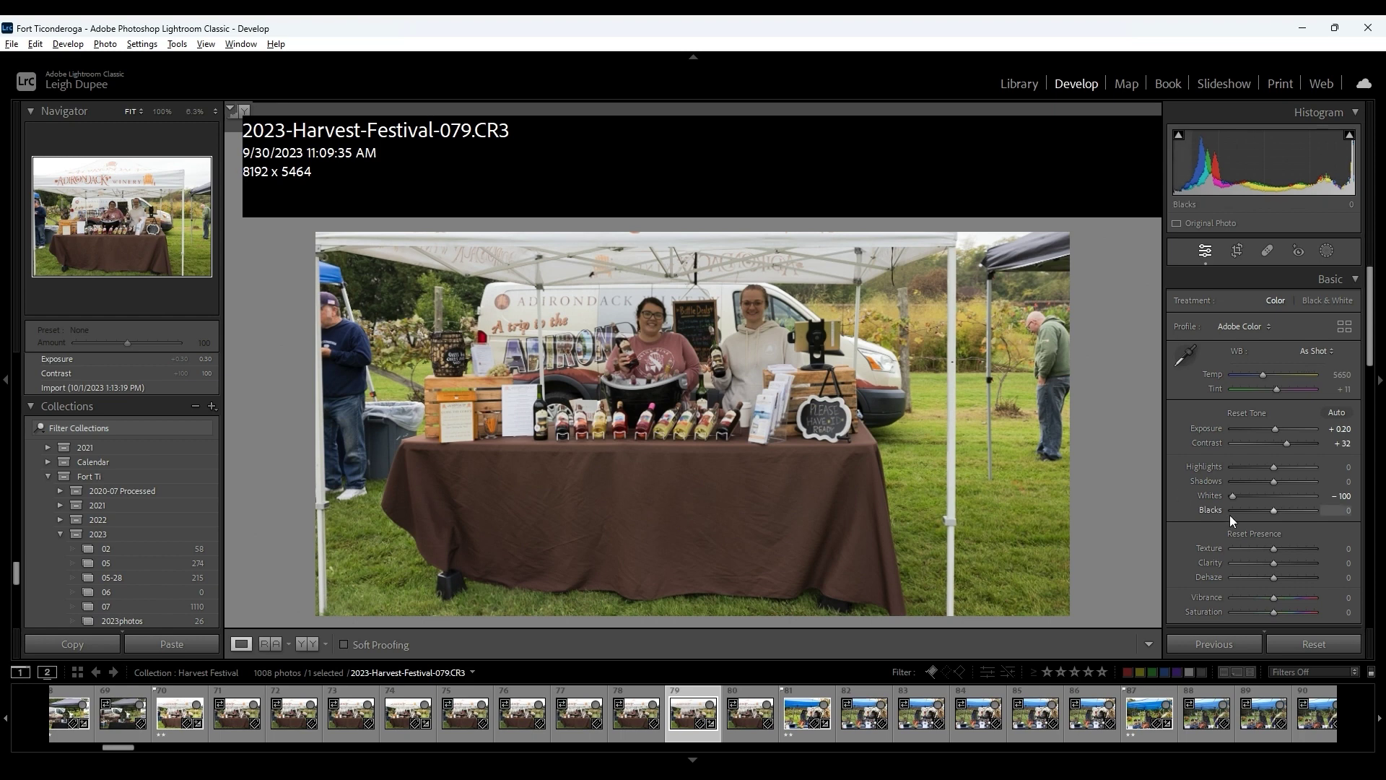
pyautogui.keyDown('alt'); pyautogui.click(1272, 512); pyautogui.keyUp('alt')
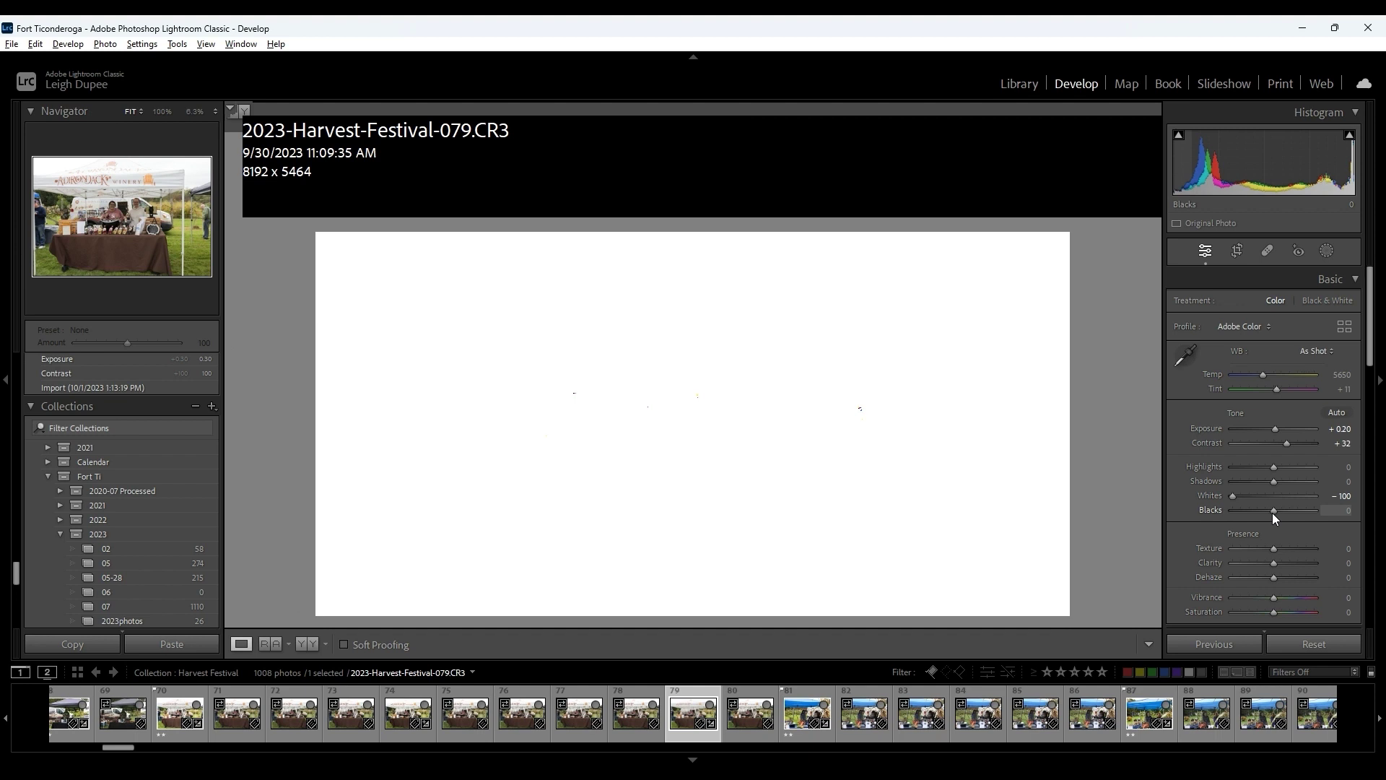
pyautogui.moveTo(1272, 513); pyautogui.dragTo(1266, 510)
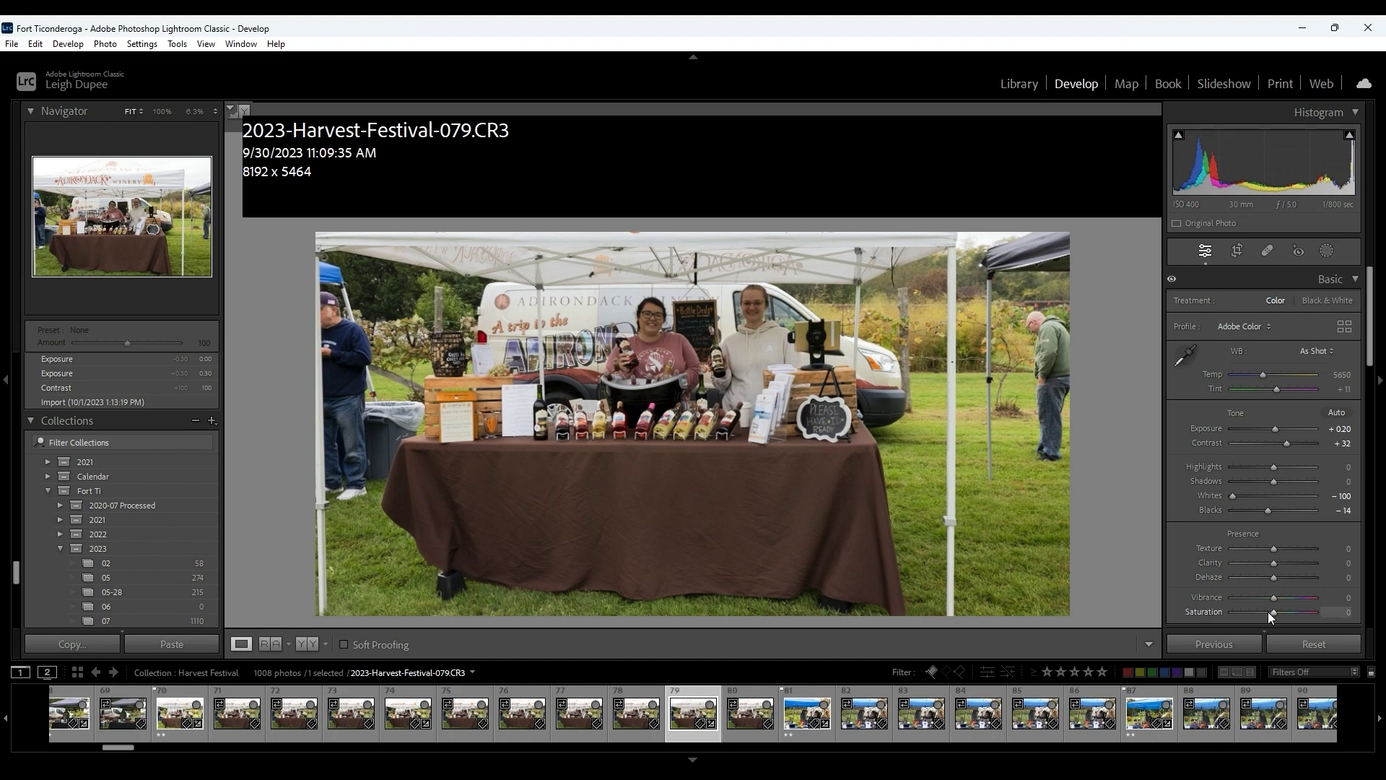
# Step: Try the Saturation at +100, inspect the wooden crate and signs at 100% zoom, and reset it to 0
pyautogui.moveTo(1273, 612); pyautogui.dragTo(1314, 612)
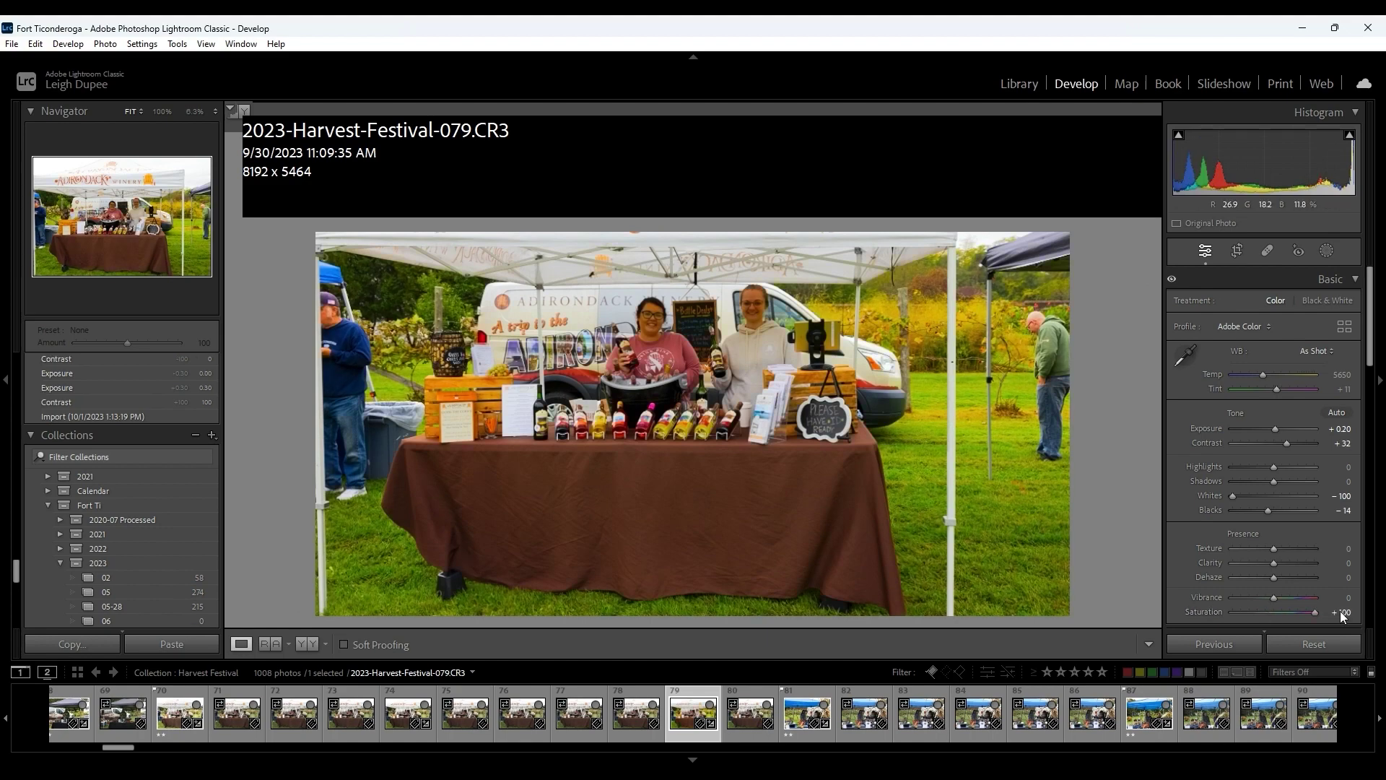
pyautogui.click(478, 393)
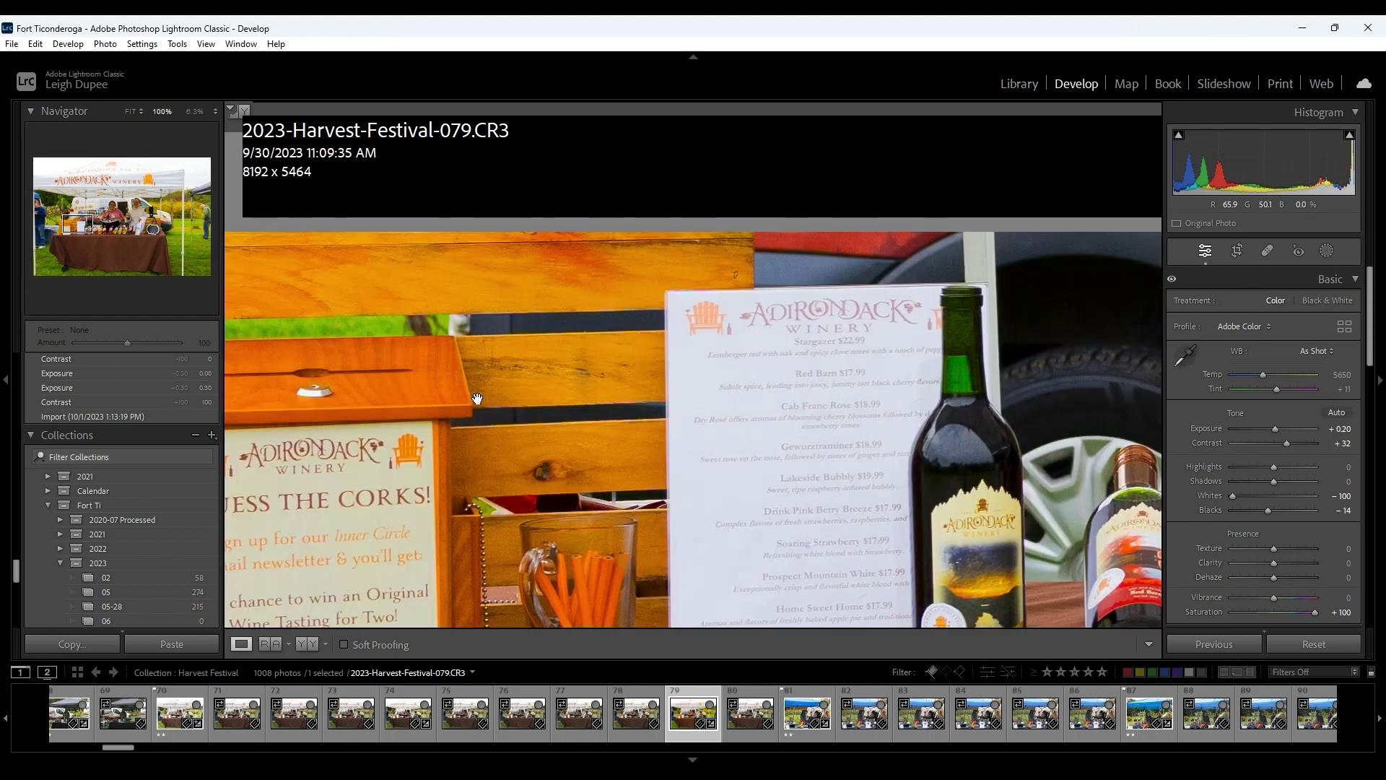
pyautogui.moveTo(563, 405); pyautogui.dragTo(718, 365)
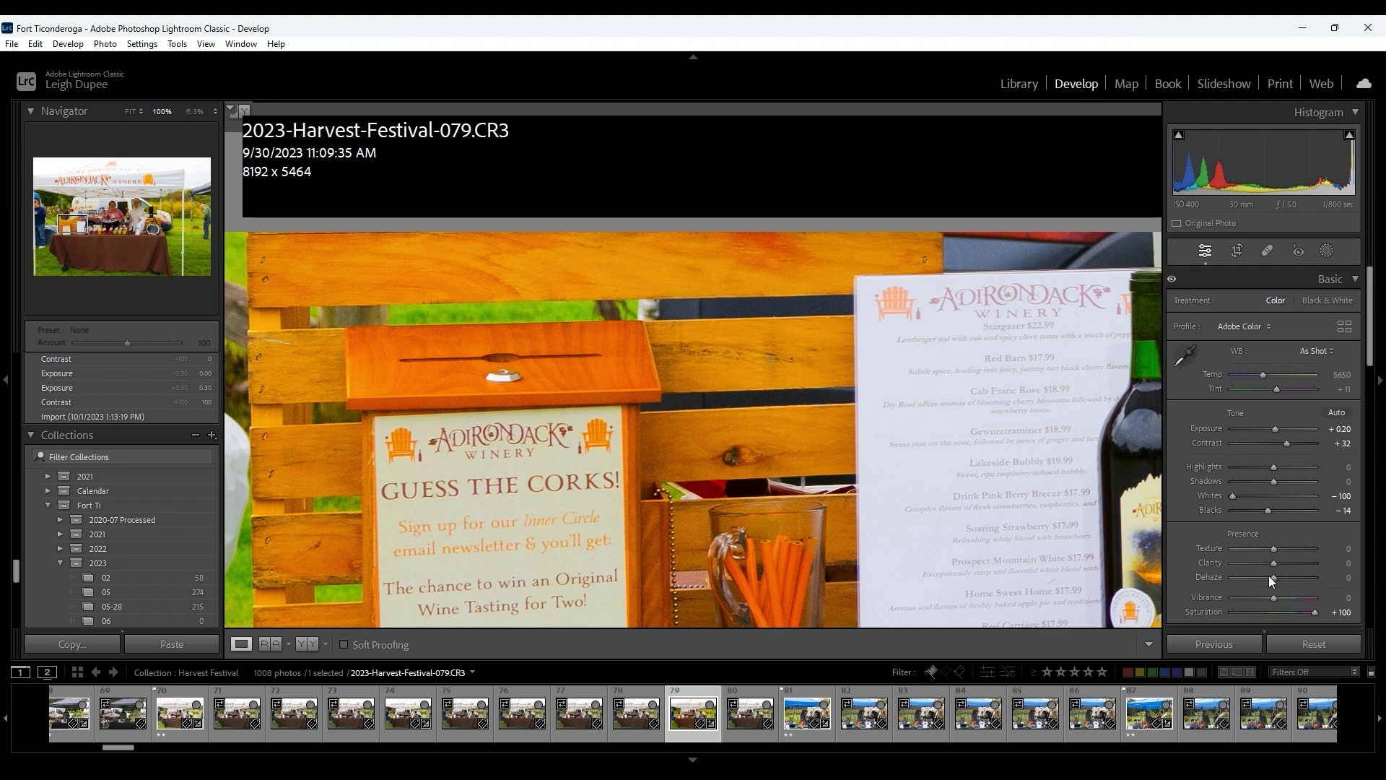
pyautogui.doubleClick(1202, 612)
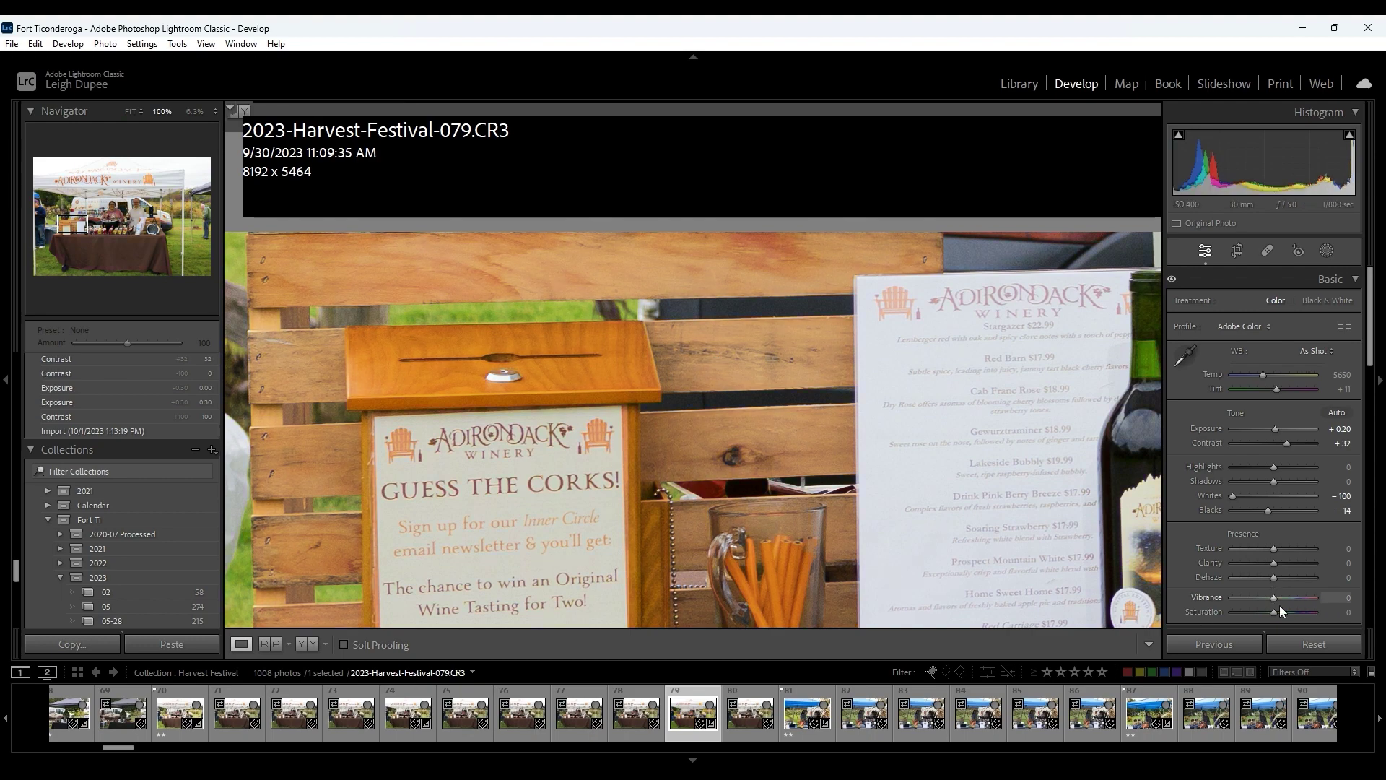
# Step: Try the Vibrance at +100, inspect the cork basket and grapes up close, and reset it to 0
pyautogui.click(1317, 598)
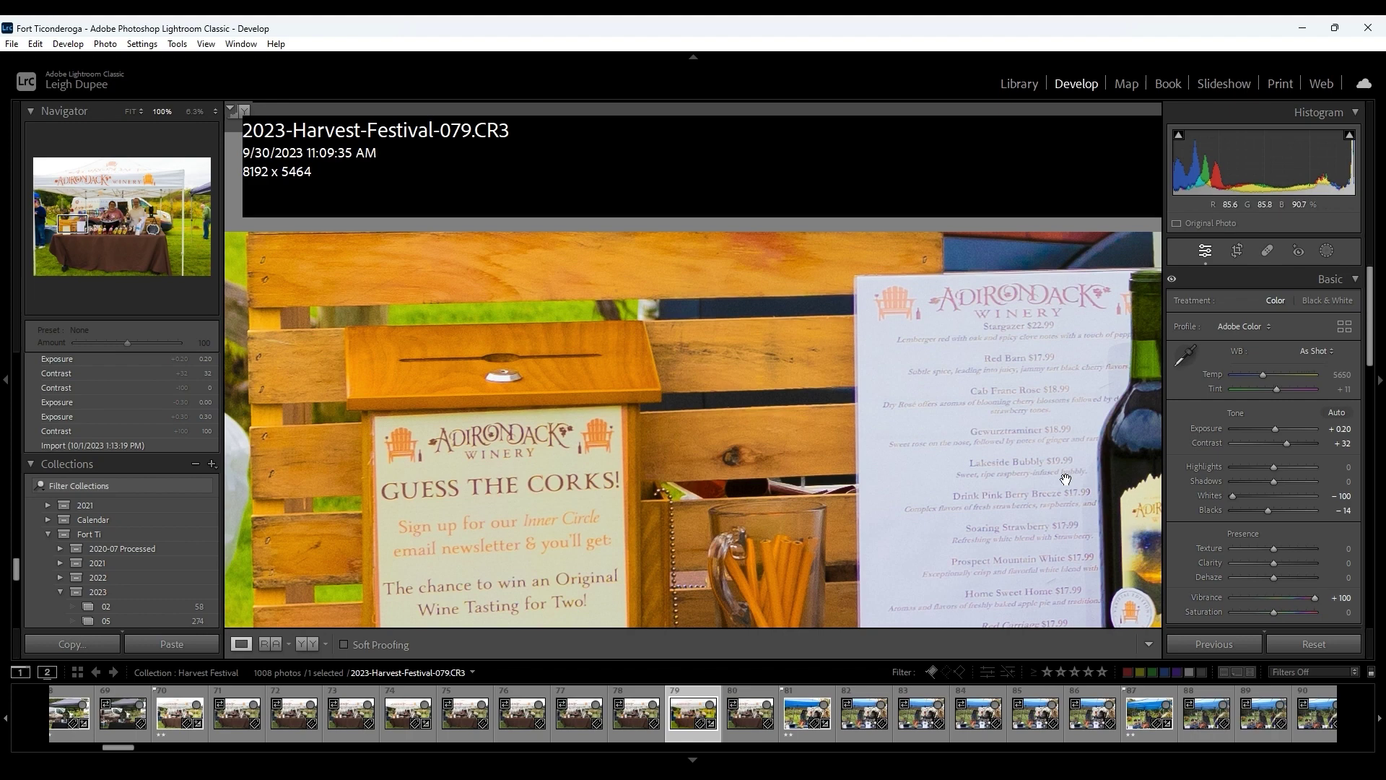
pyautogui.moveTo(1066, 479); pyautogui.dragTo(906, 543)
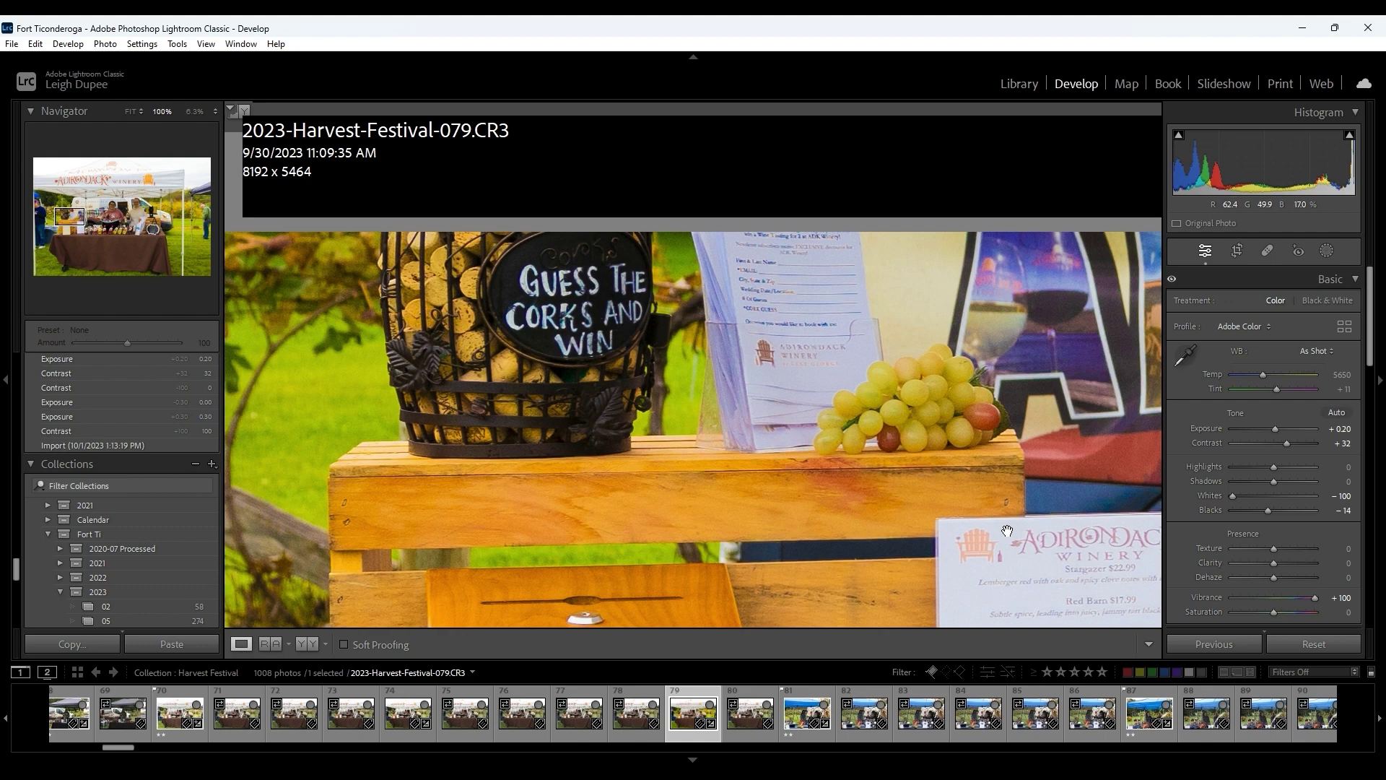
pyautogui.doubleClick(1214, 596)
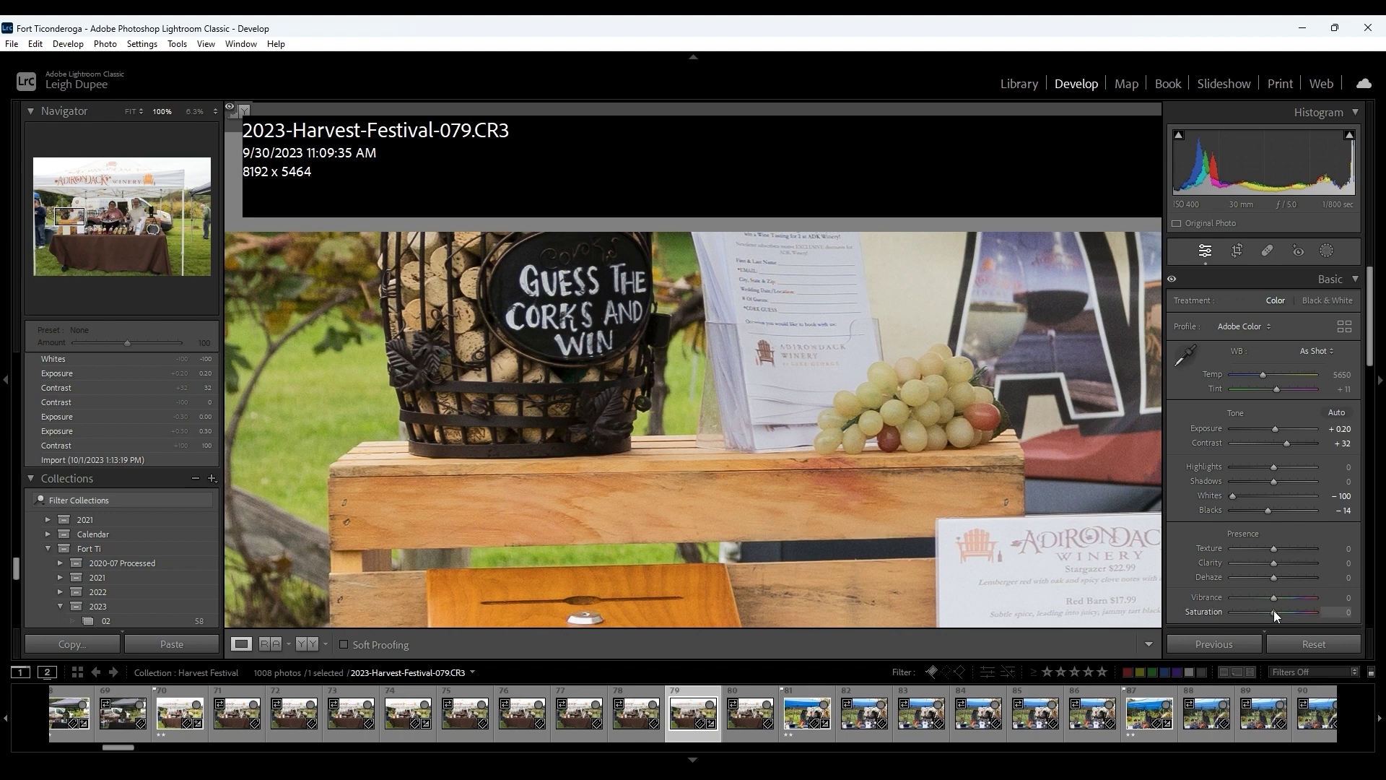
# Step: Try Saturation and Vibrance in turn at +100 on the grapes and crate, resetting each one to 0
pyautogui.moveTo(1273, 611); pyautogui.dragTo(1381, 621)
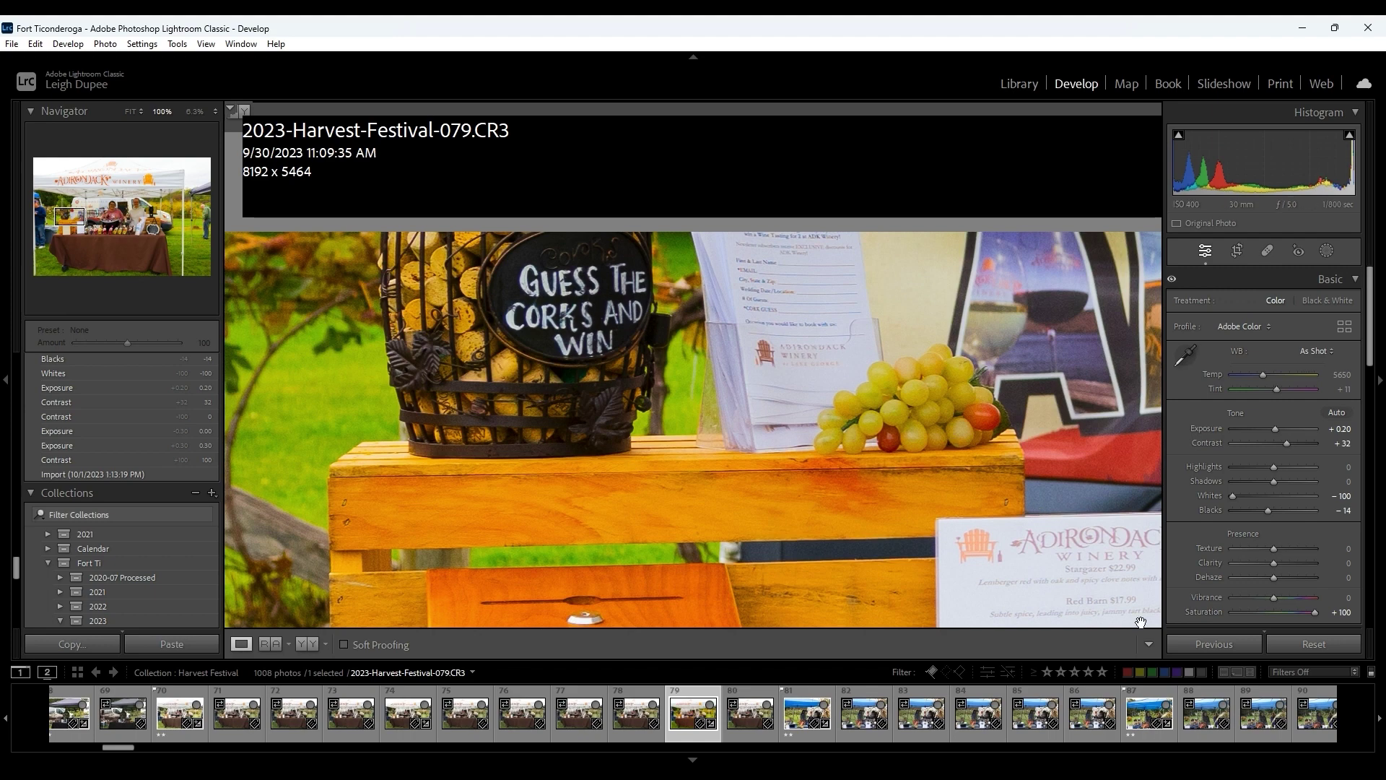
pyautogui.doubleClick(1199, 612)
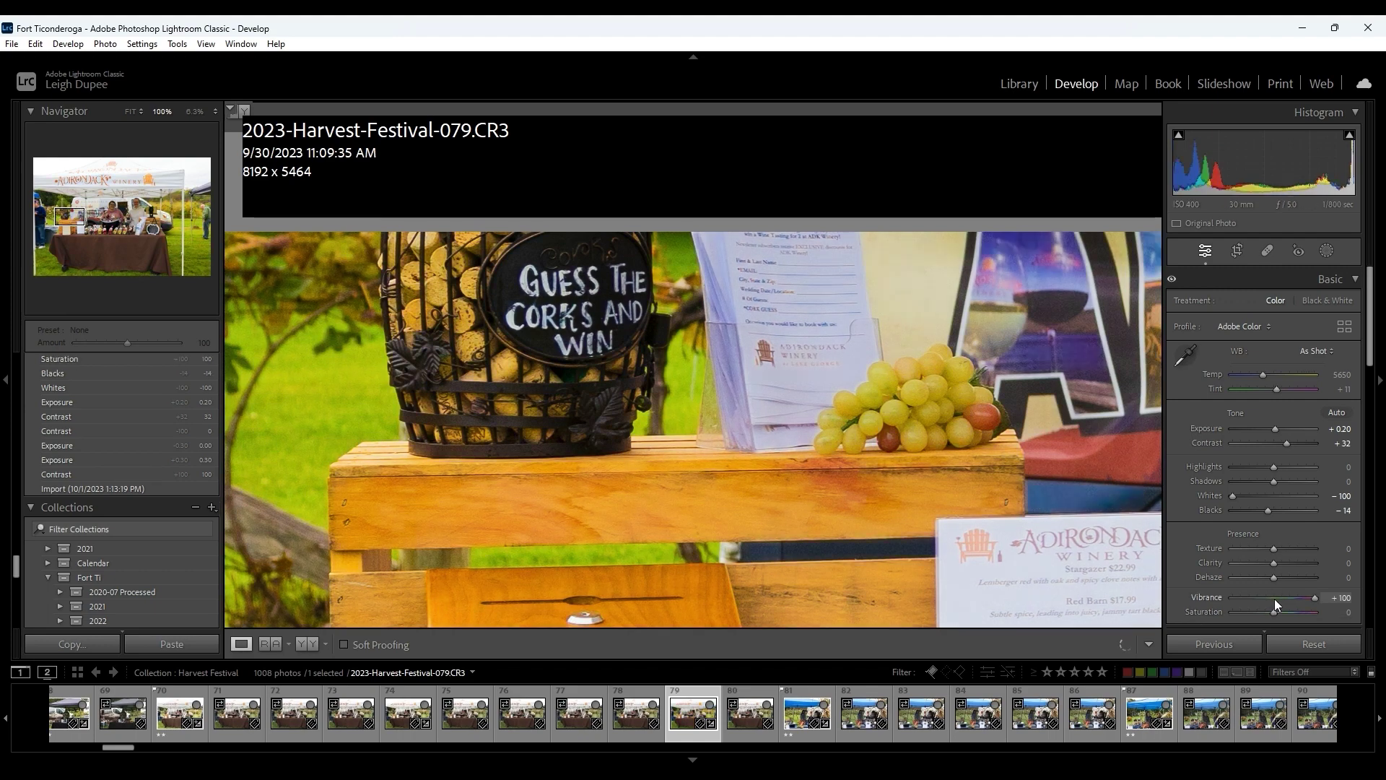
pyautogui.moveTo(1275, 599); pyautogui.dragTo(1324, 596)
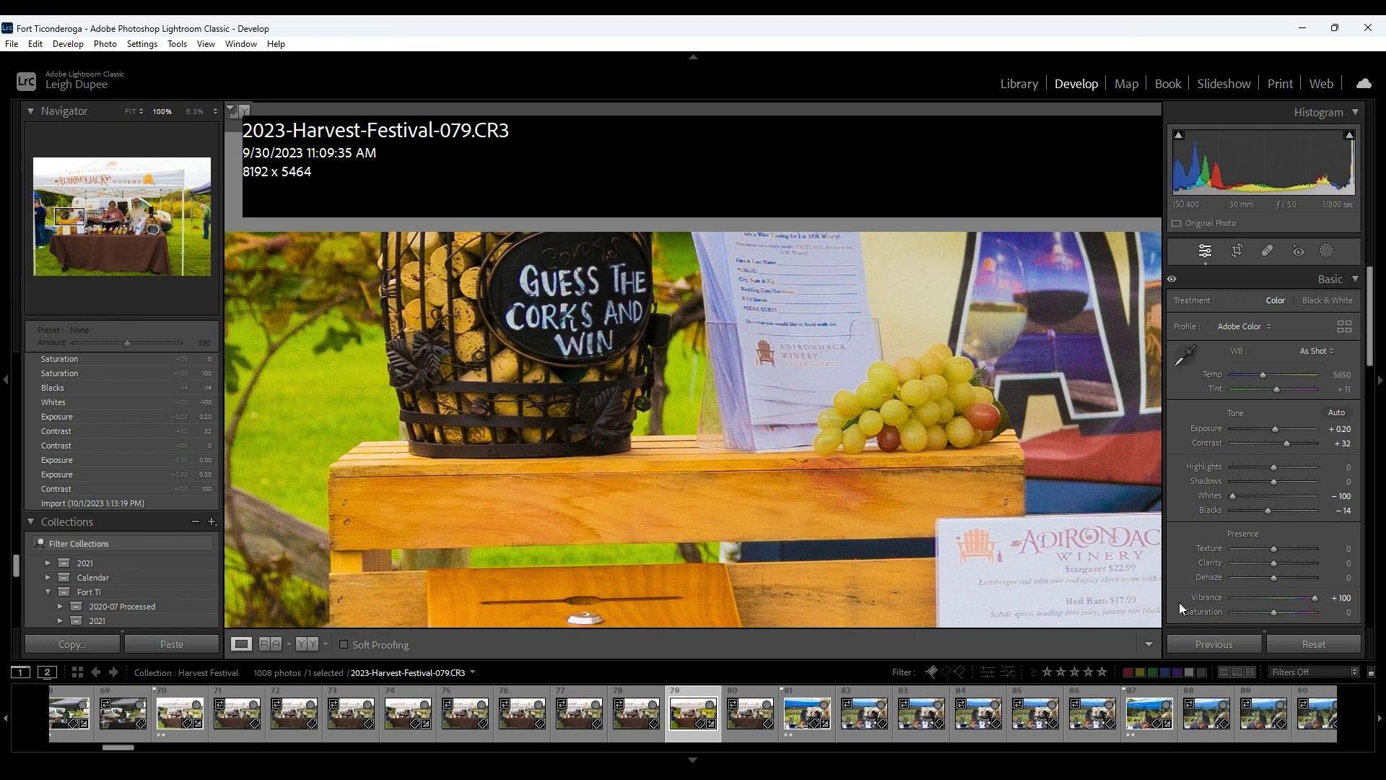
pyautogui.doubleClick(1204, 597)
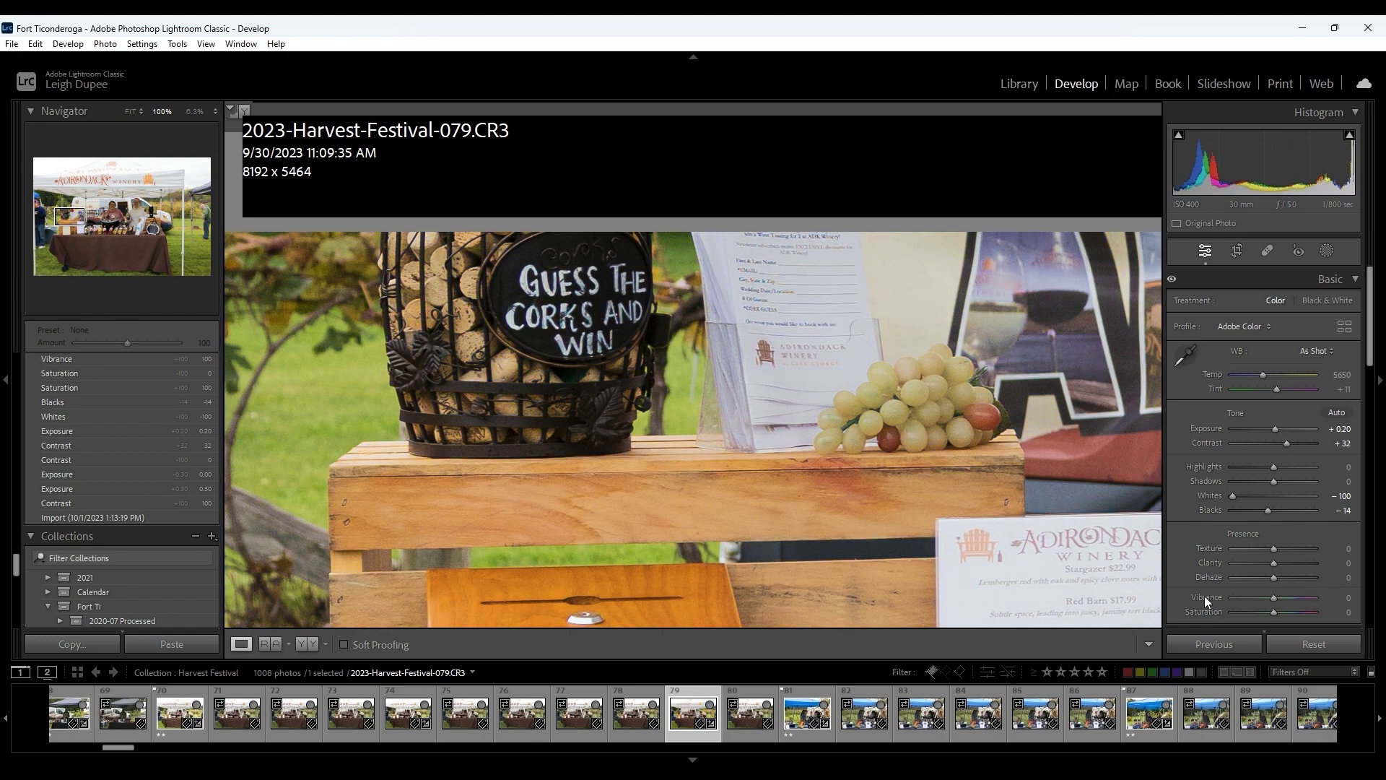
# Step: Try the Saturation at +100 once more, reset it to 0, and set the Vibrance to +5
pyautogui.moveTo(1203, 609); pyautogui.dragTo(1339, 612)
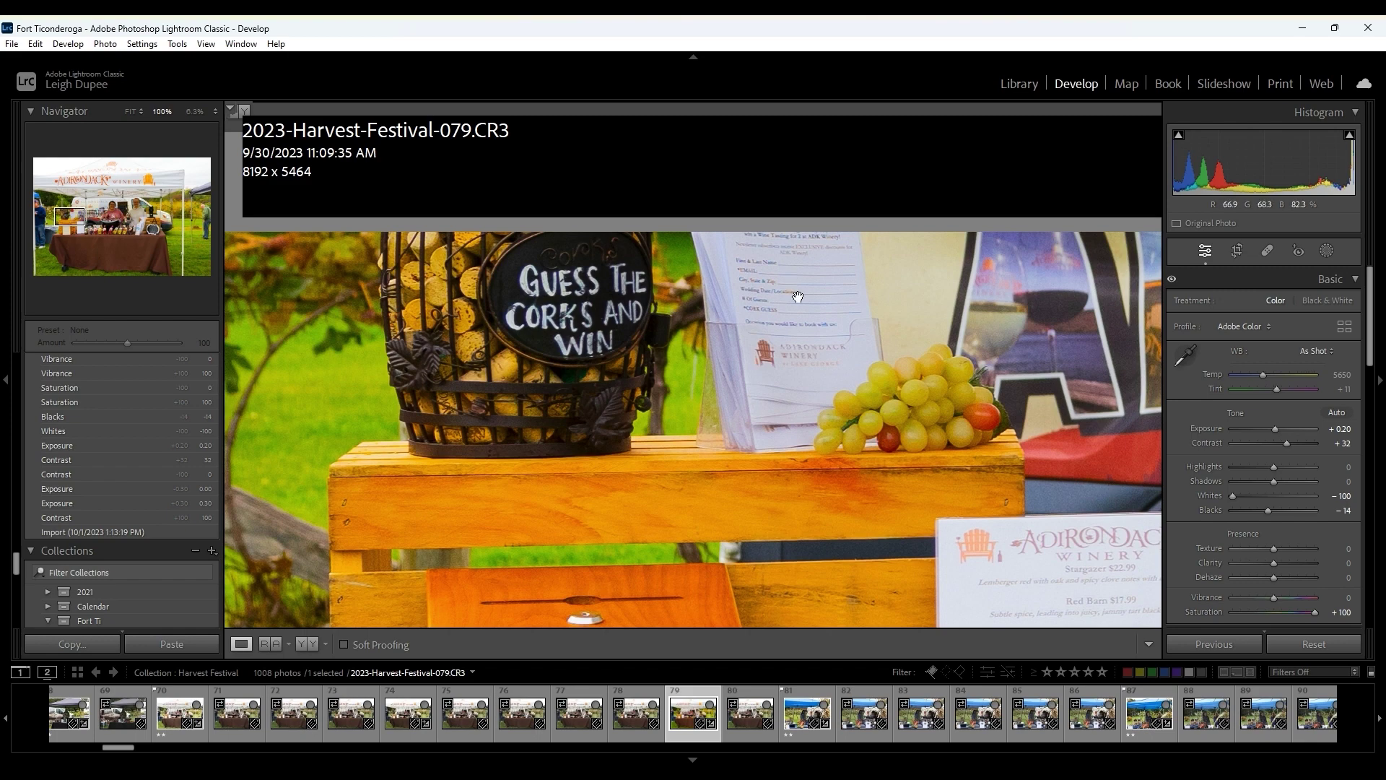
pyautogui.doubleClick(1191, 613)
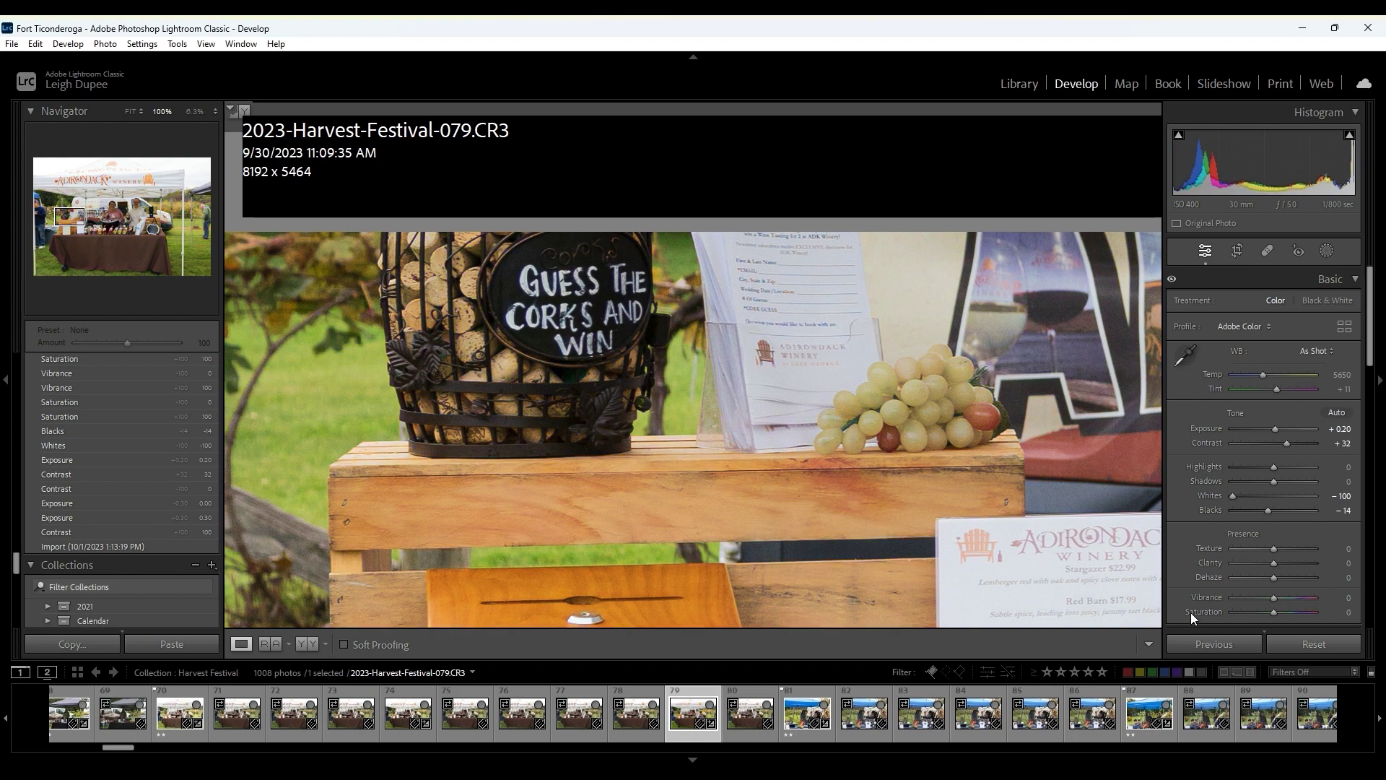
pyautogui.moveTo(1274, 599); pyautogui.dragTo(1322, 600)
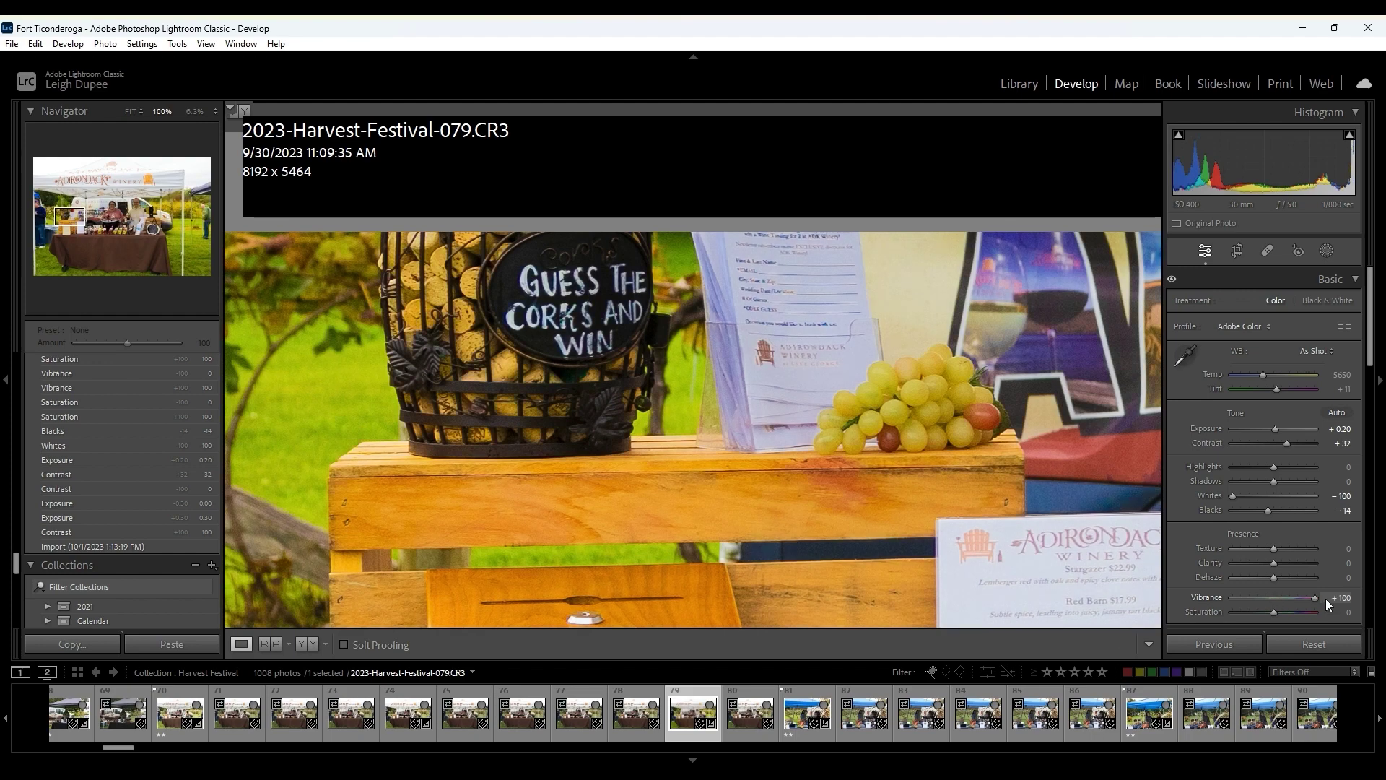
pyautogui.moveTo(1326, 599); pyautogui.dragTo(1278, 599)
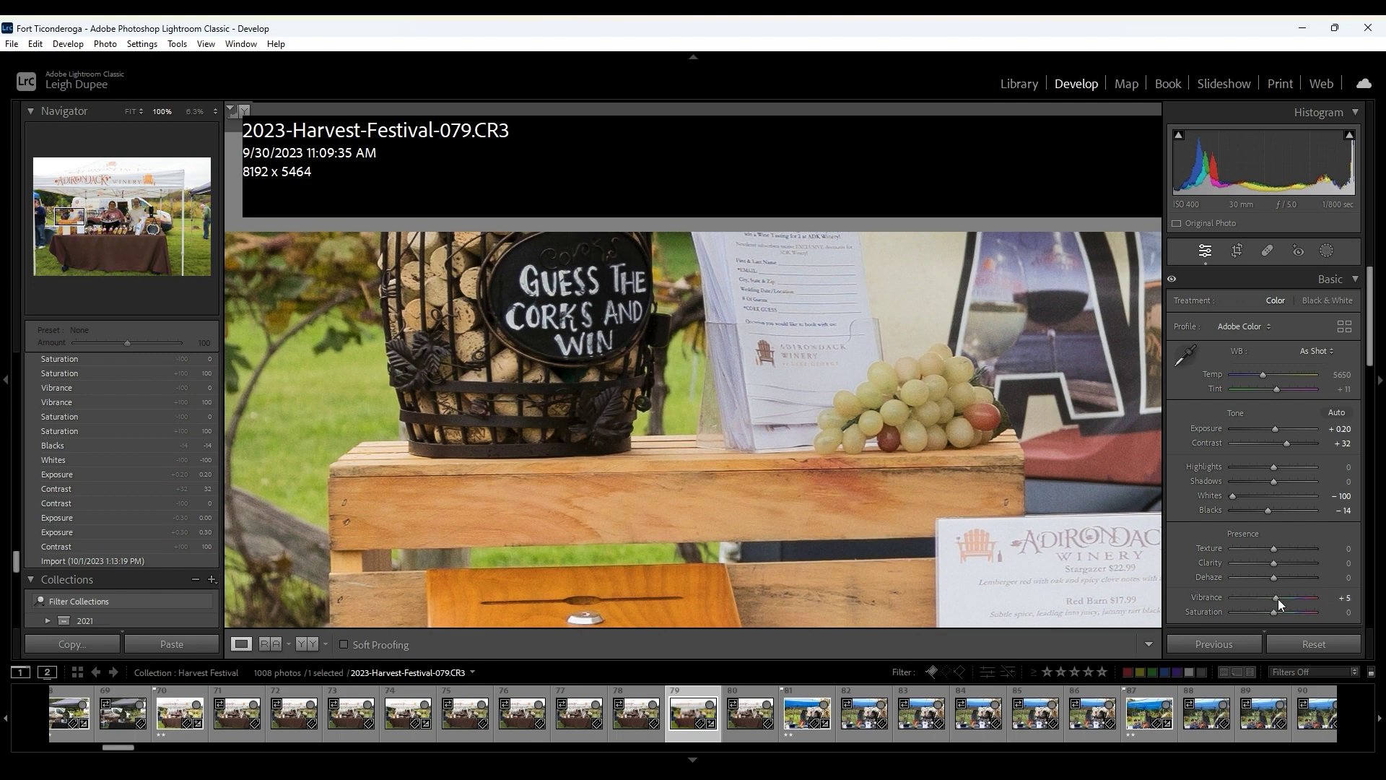
# Step: Set a custom white balance on the full photo by sampling the booth's white canopy as the neutral target
pyautogui.click(1010, 496)
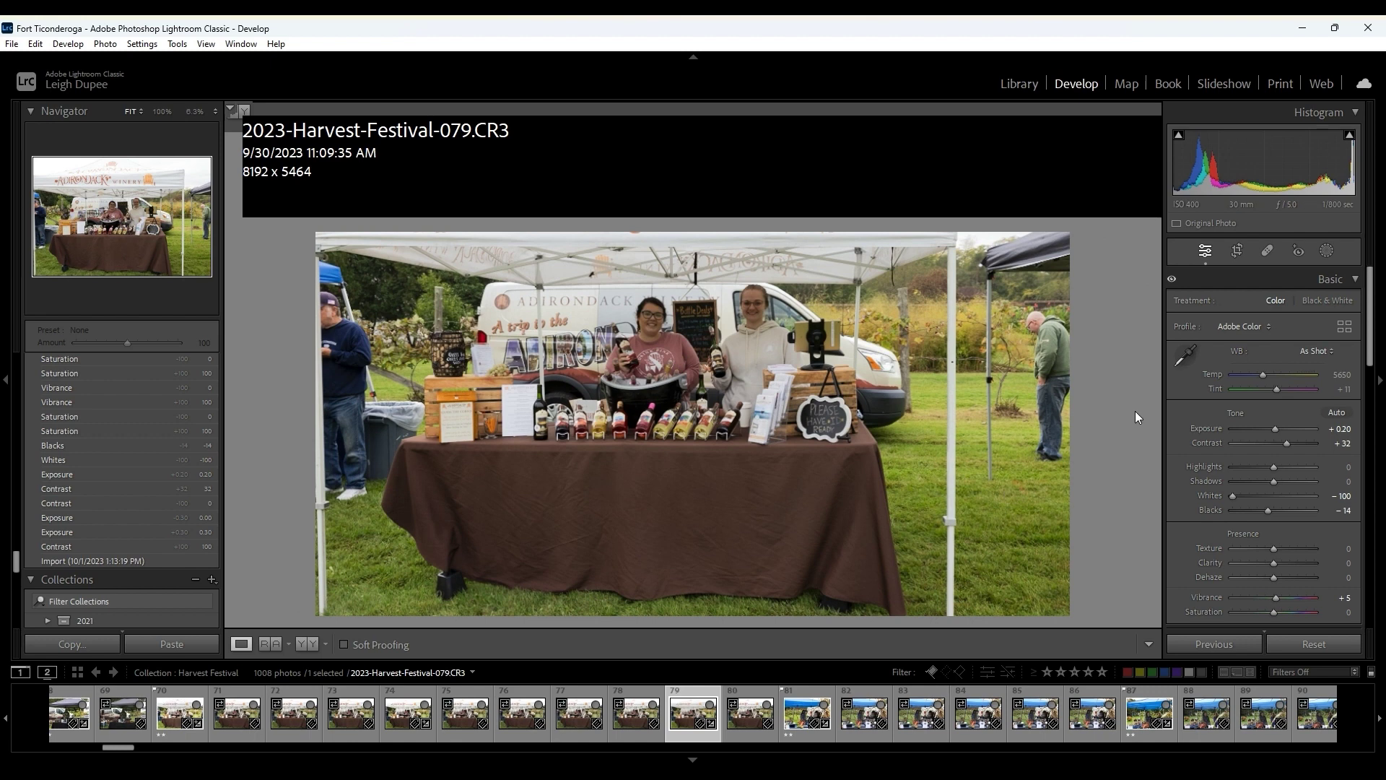
pyautogui.click(1183, 356)
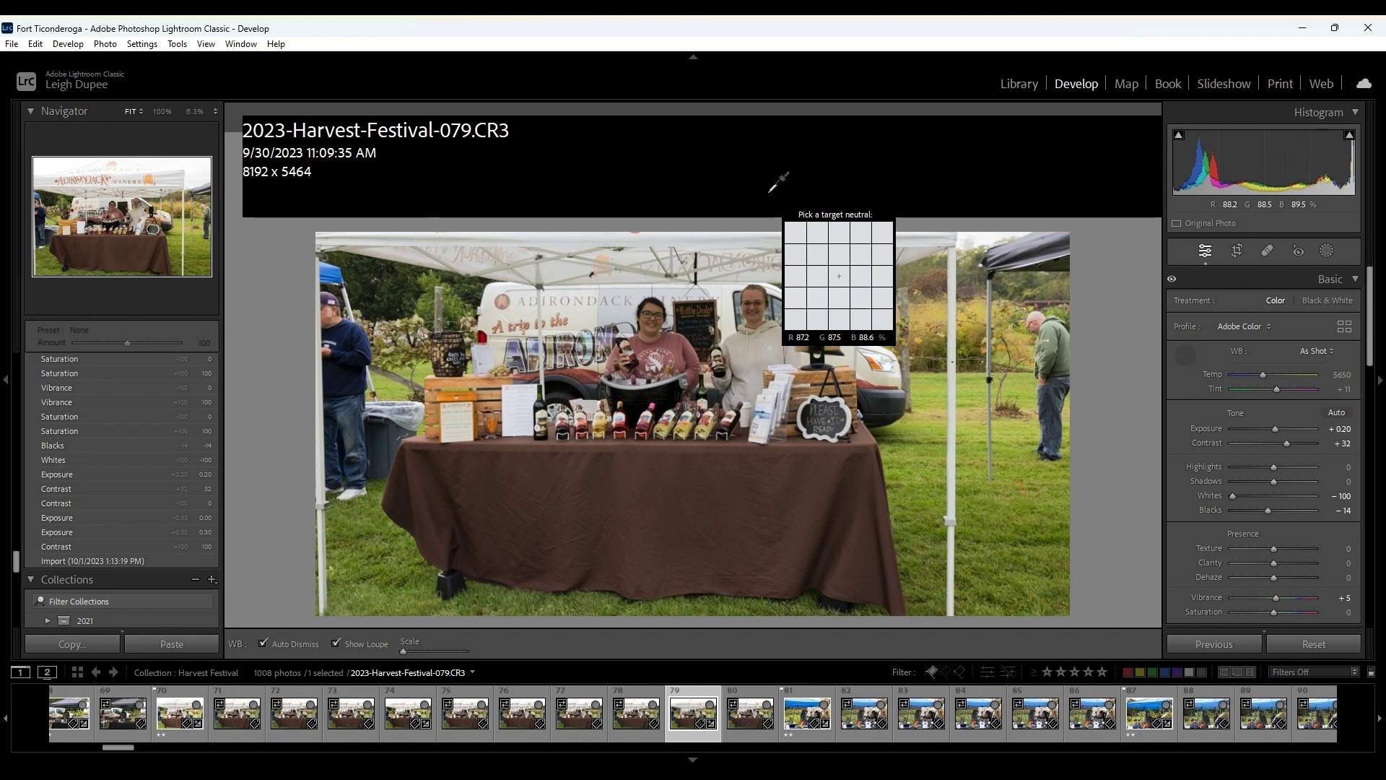
pyautogui.click(886, 191)
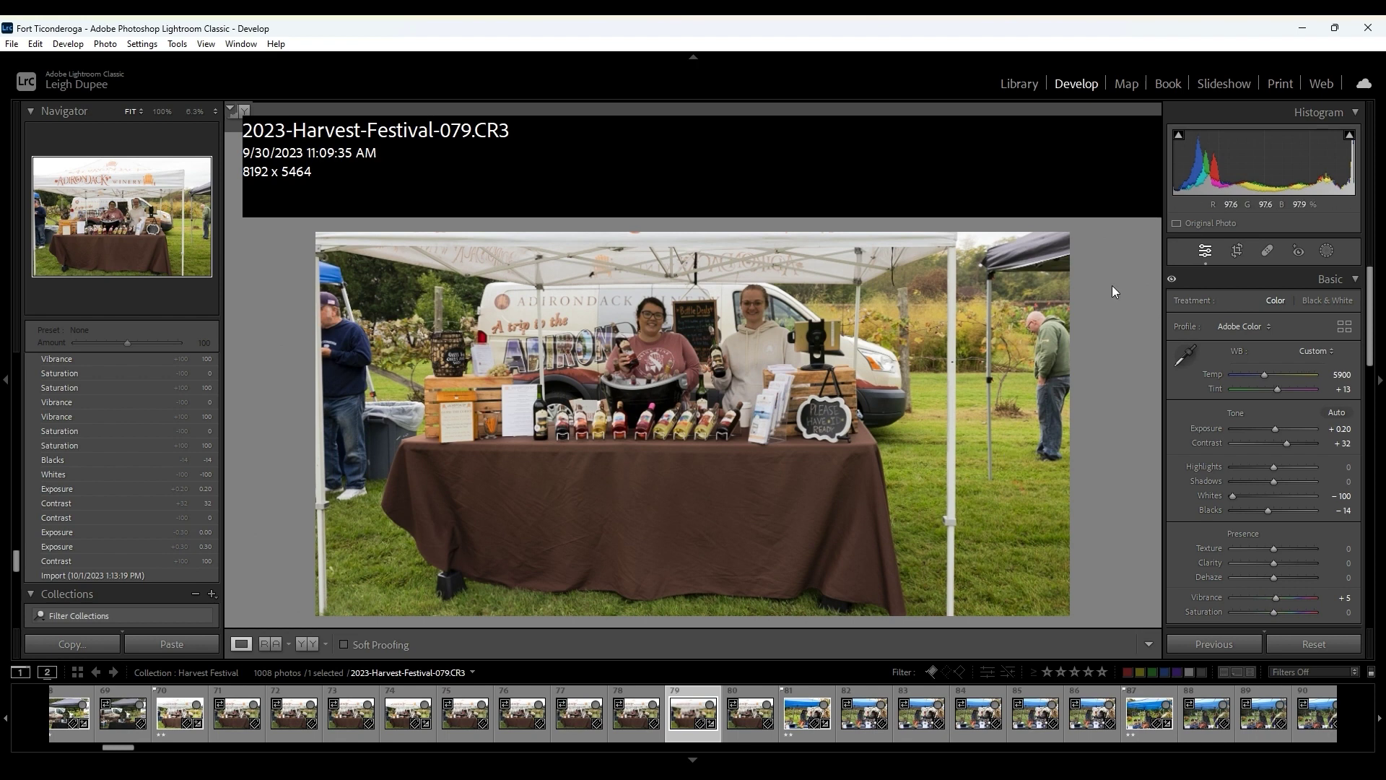
# Step: Compare photos 2023-Harvest-Festival-079 and 080 side by side in the Library grid, with thumbnails enlarged to two per row
pyautogui.click(1026, 91)
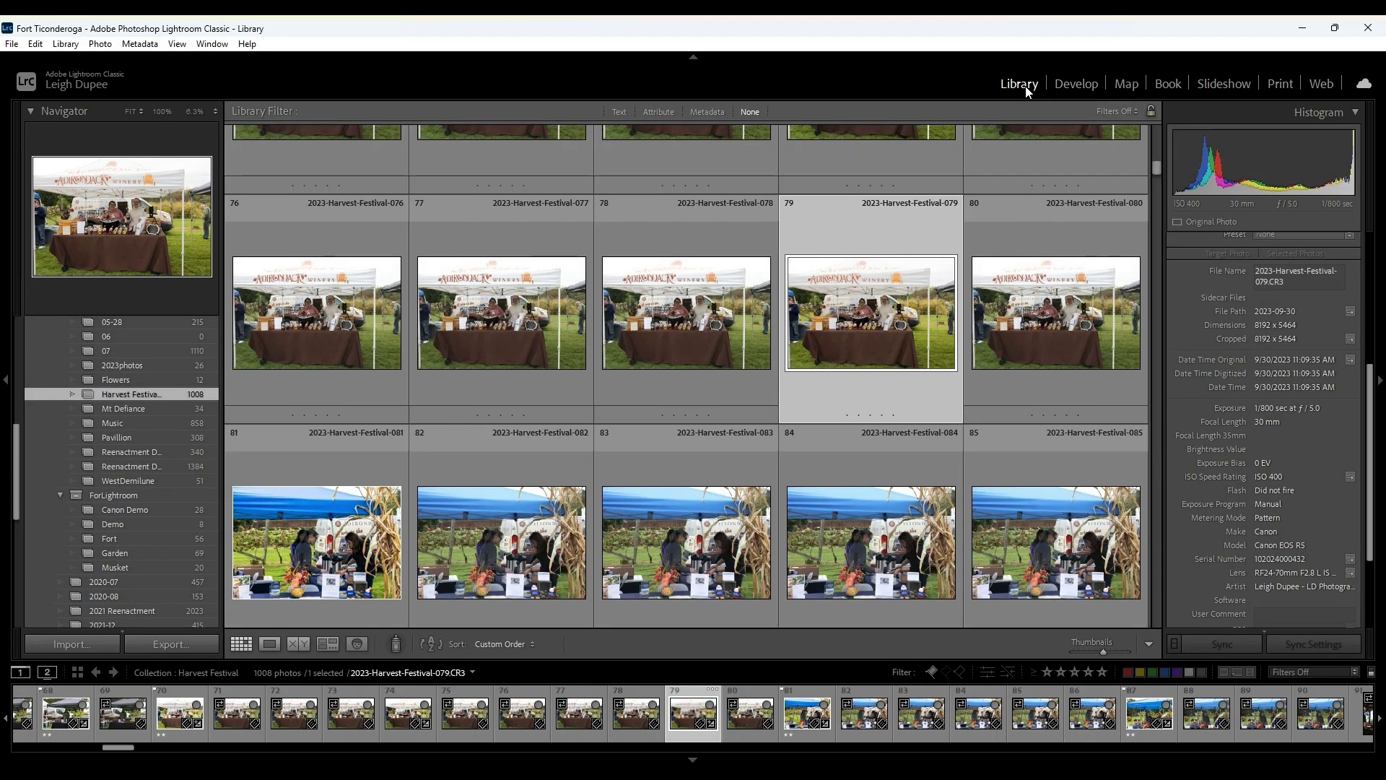
pyautogui.moveTo(1103, 651); pyautogui.dragTo(1113, 653)
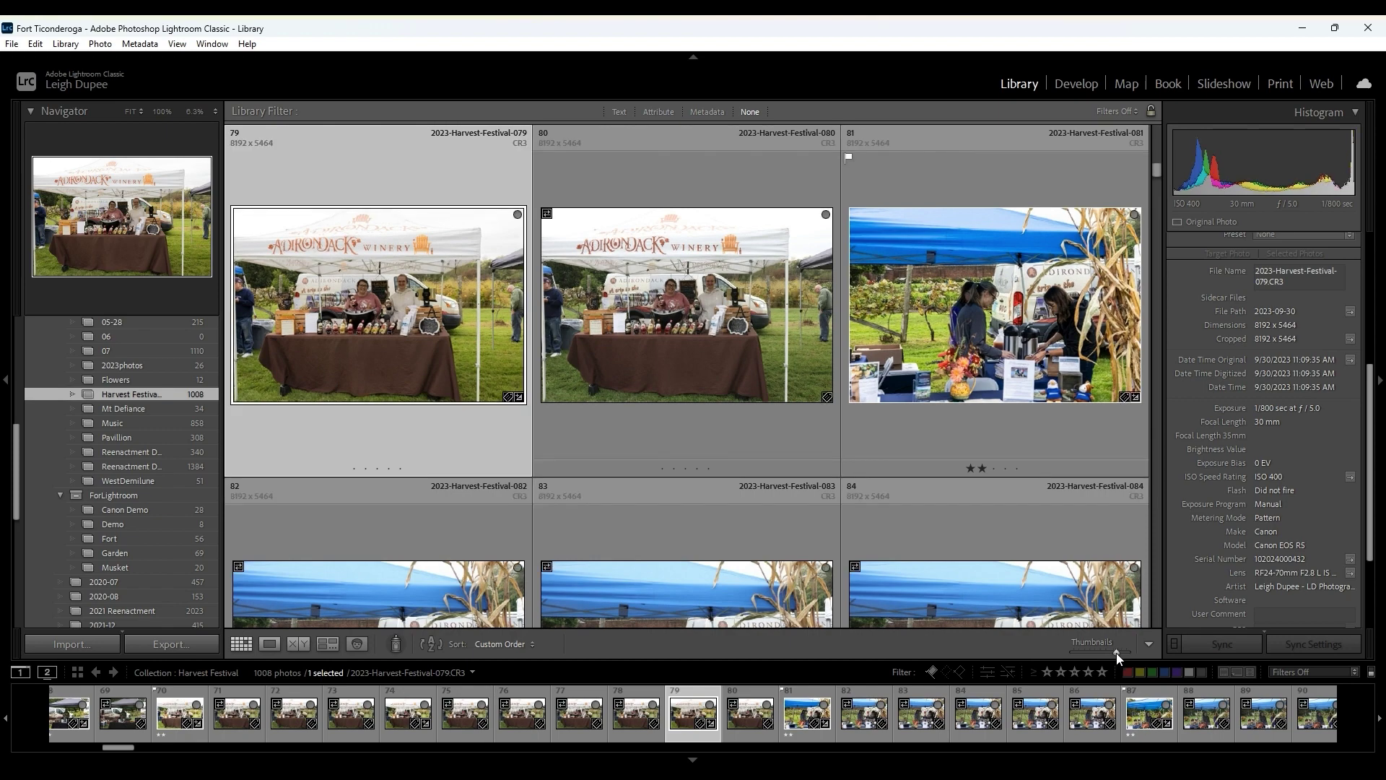
pyautogui.moveTo(1116, 653); pyautogui.dragTo(1122, 651)
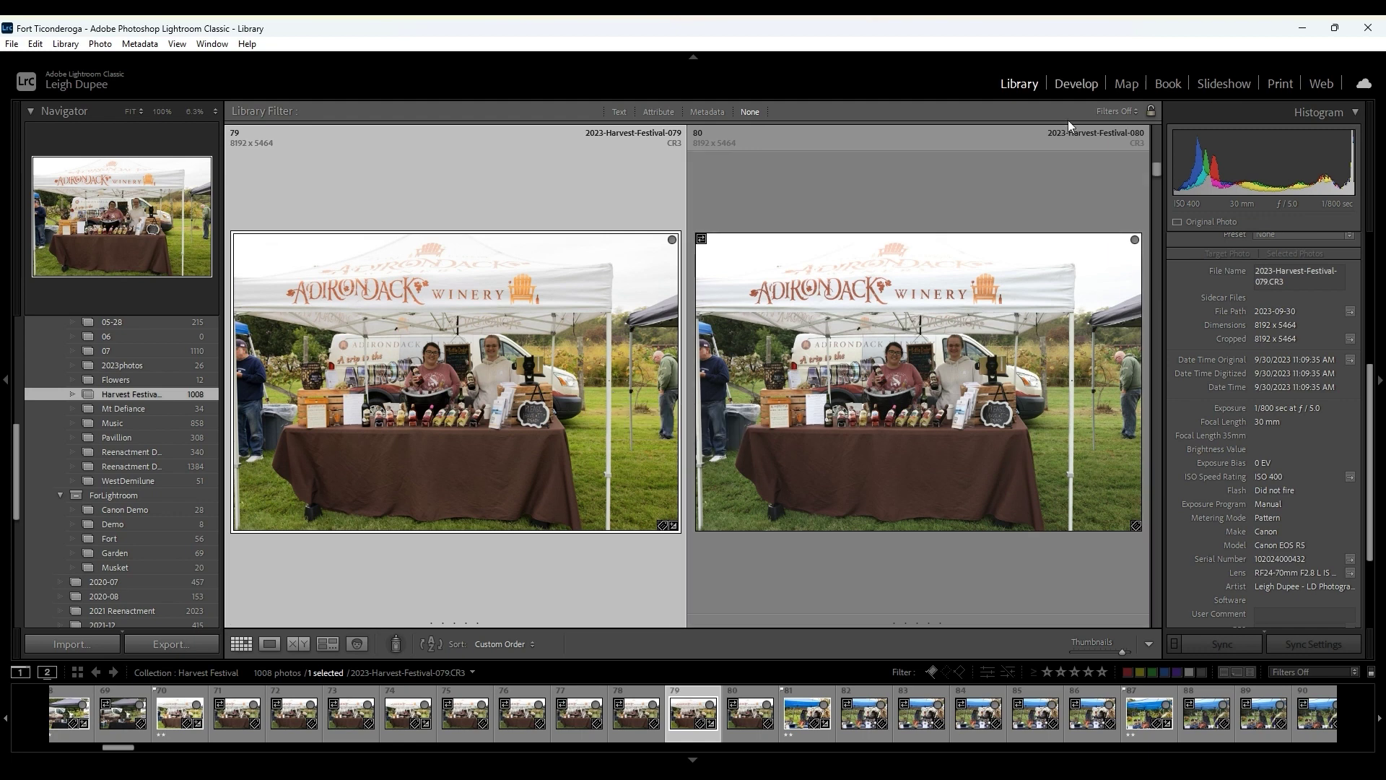
# Step: Return photo 079 to the Develop module, reset its Vibrance, and set the Vibrance to +14
pyautogui.click(1076, 84)
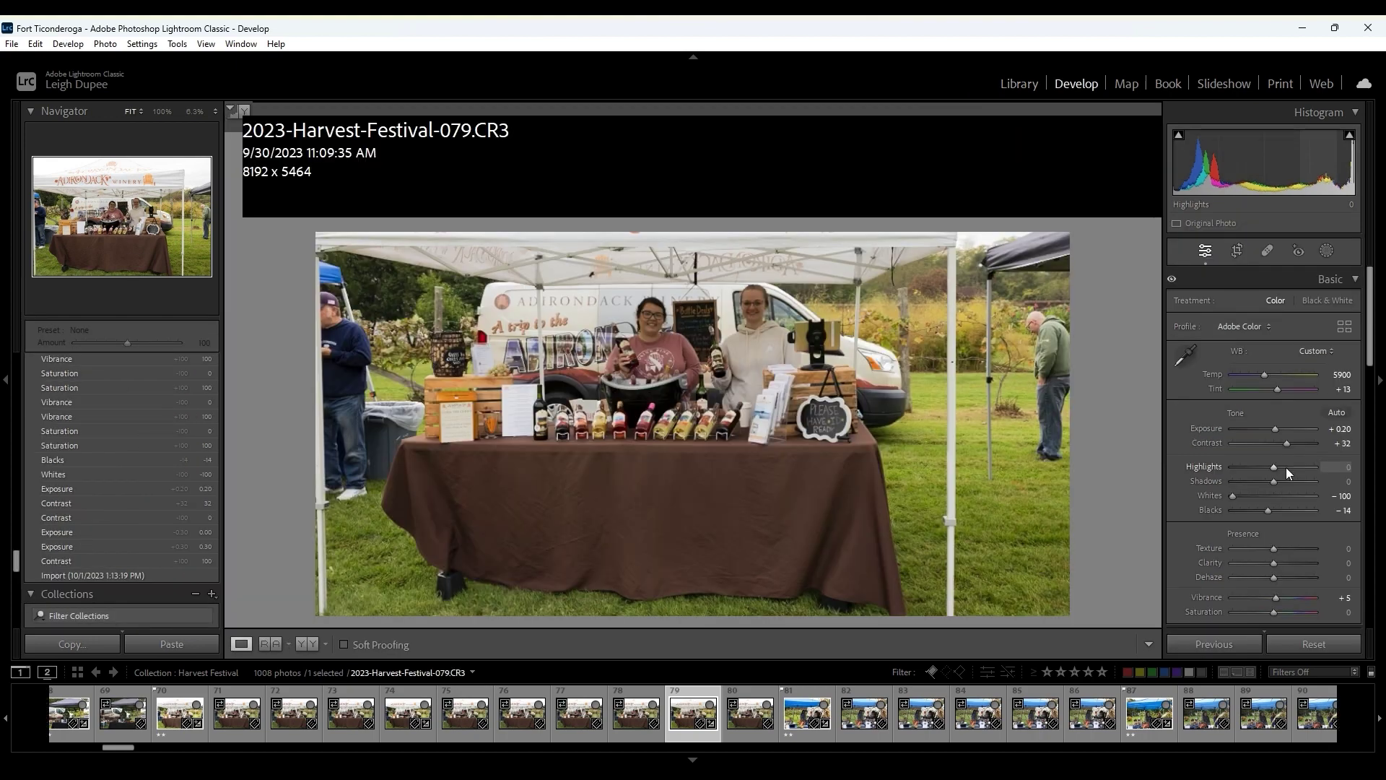
pyautogui.scroll(-4, 1285, 466)
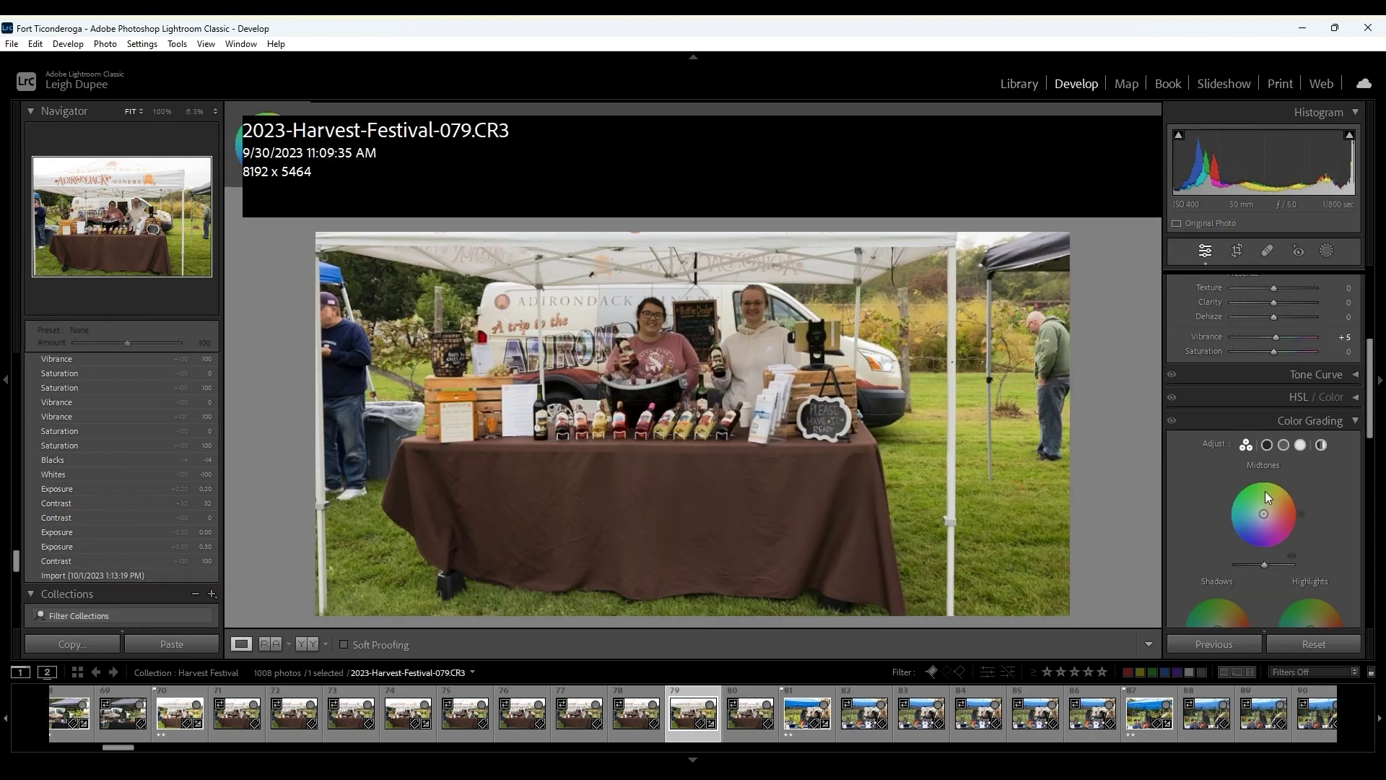
pyautogui.scroll(2, 1265, 496)
pyautogui.doubleClick(1213, 424)
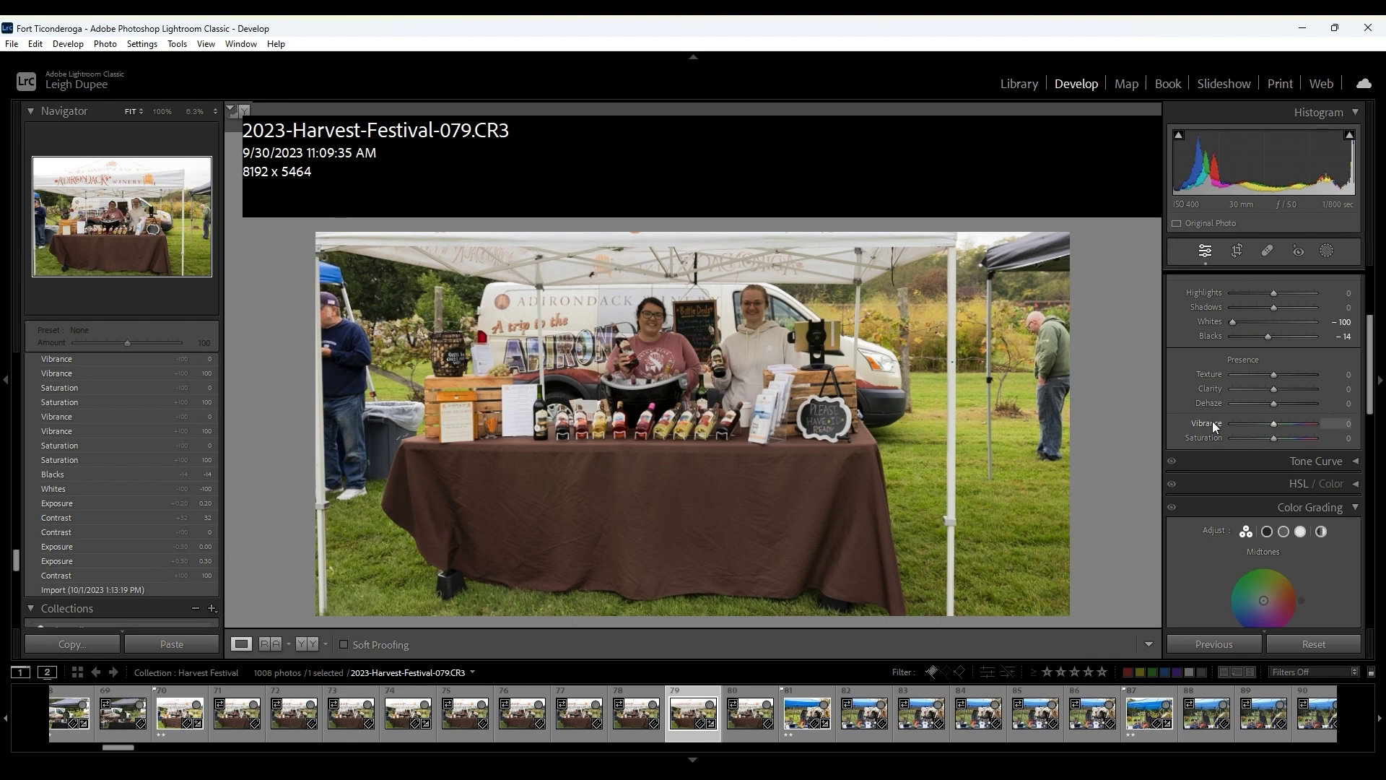
pyautogui.moveTo(1259, 423); pyautogui.dragTo(1279, 423)
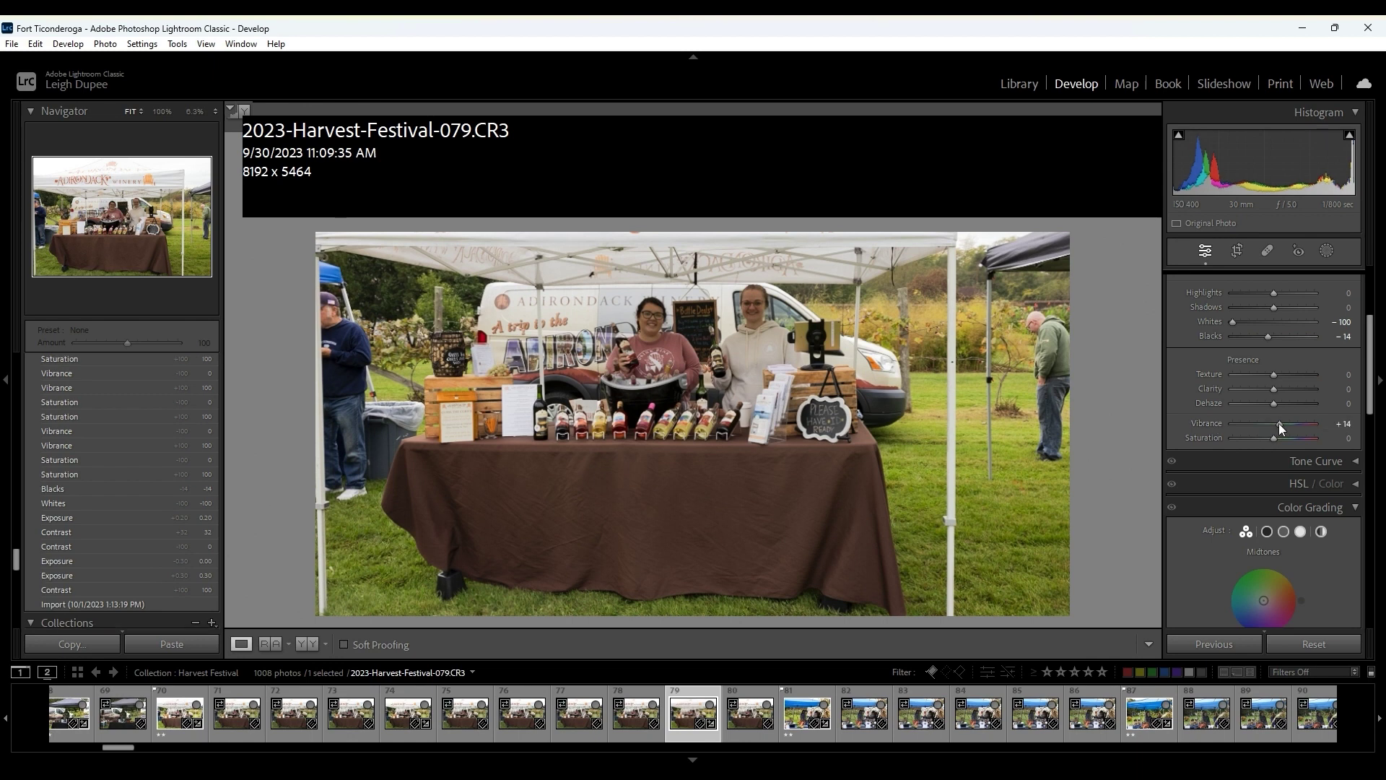
# Step: Reset the photo's Contrast, Whites and Blacks adjustments to 0
pyautogui.scroll(2, 1223, 401)
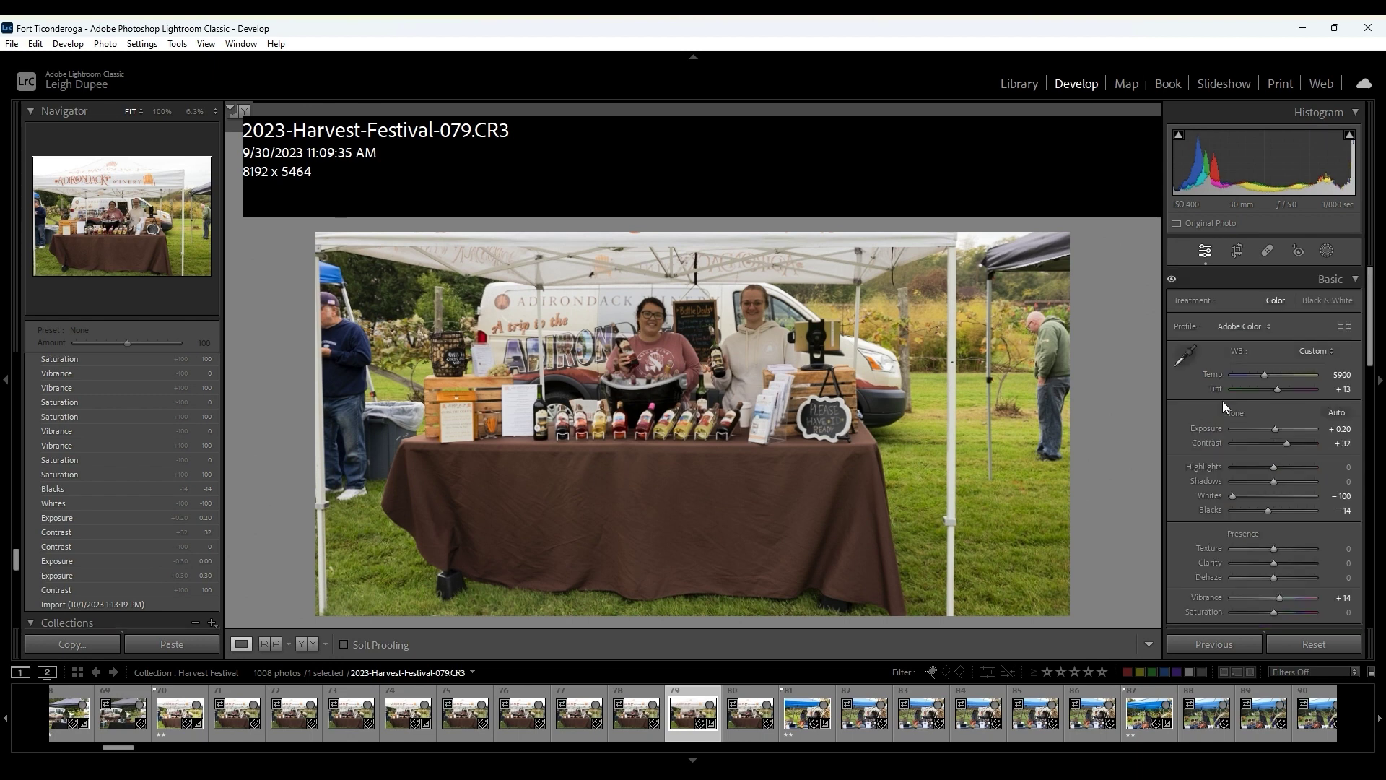
pyautogui.doubleClick(1288, 443)
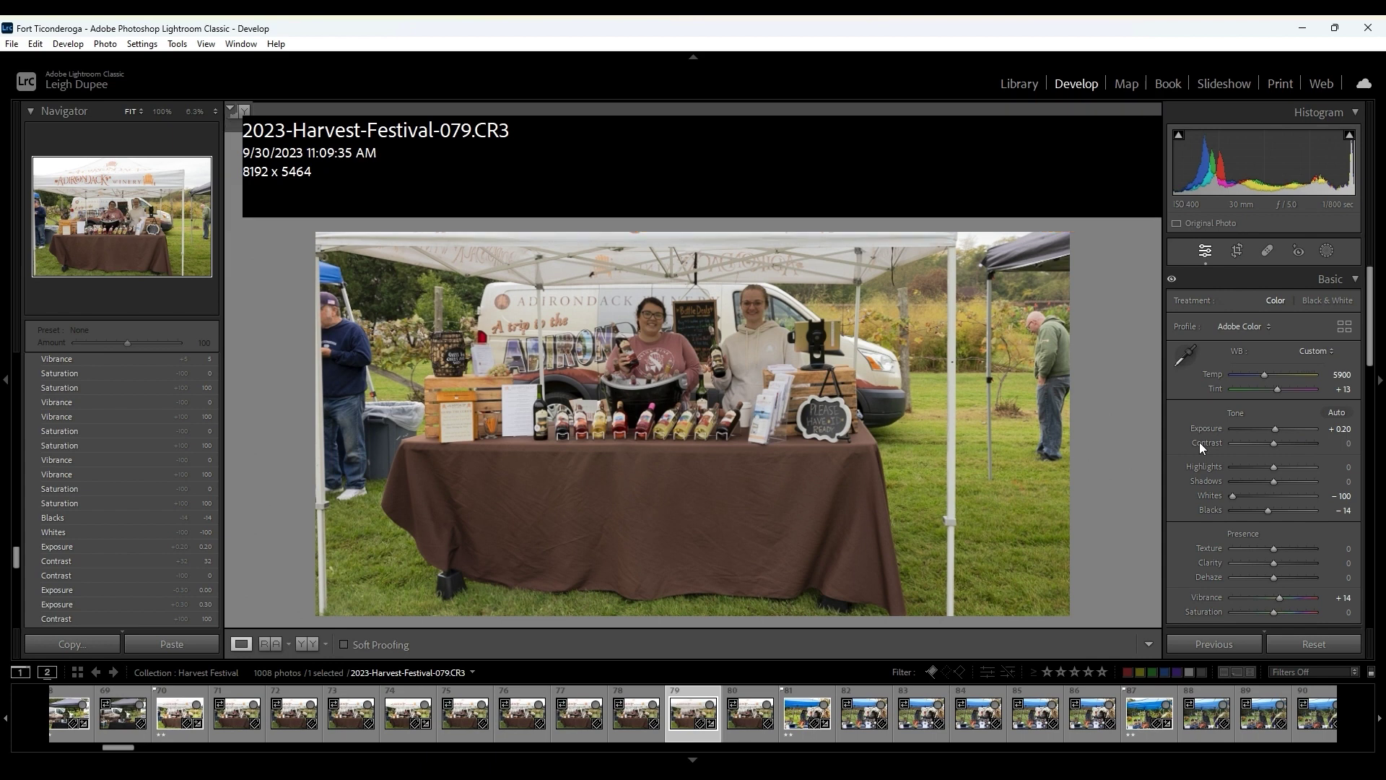
pyautogui.doubleClick(1214, 495)
pyautogui.doubleClick(1207, 509)
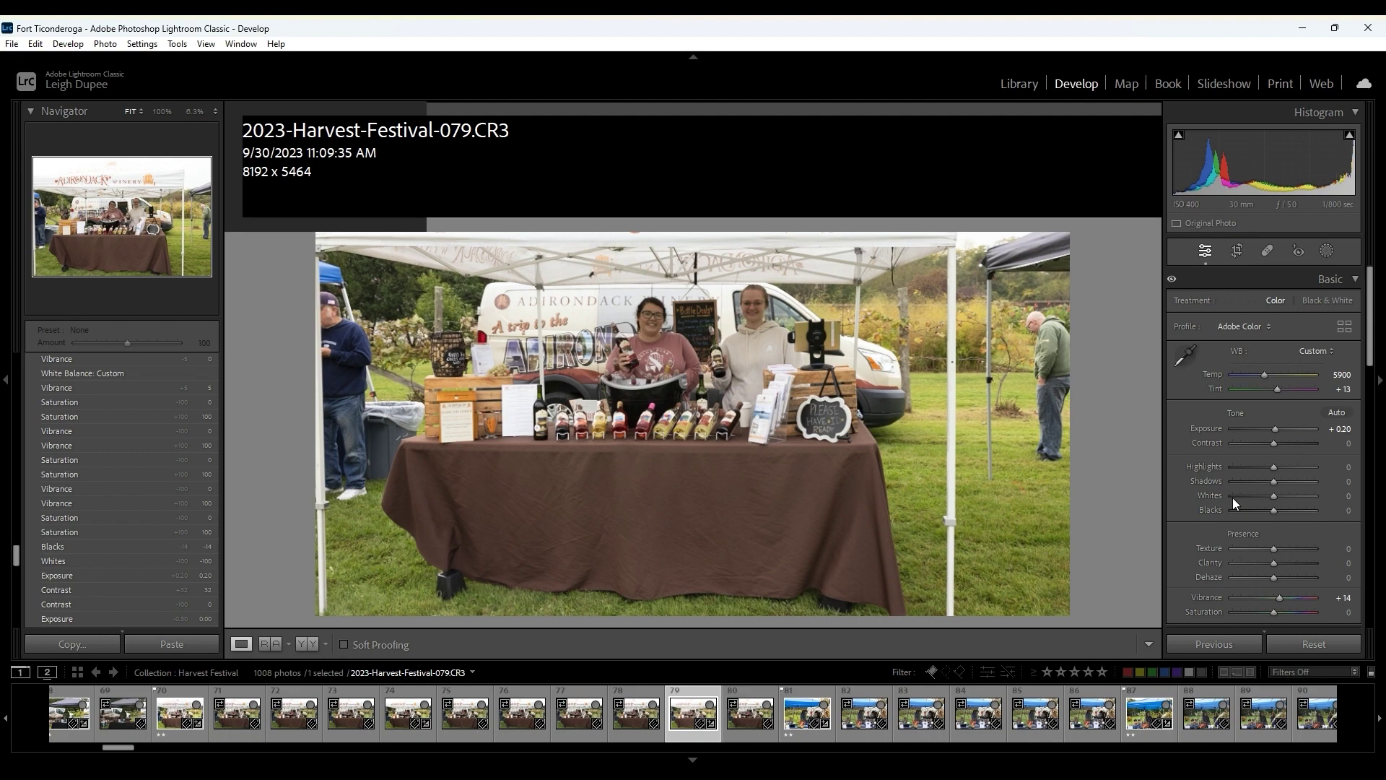
# Step: Reset the Vibrance of photo 2023-Harvest-Festival-079 to 0
pyautogui.scroll(-3, 1232, 496)
pyautogui.doubleClick(1192, 511)
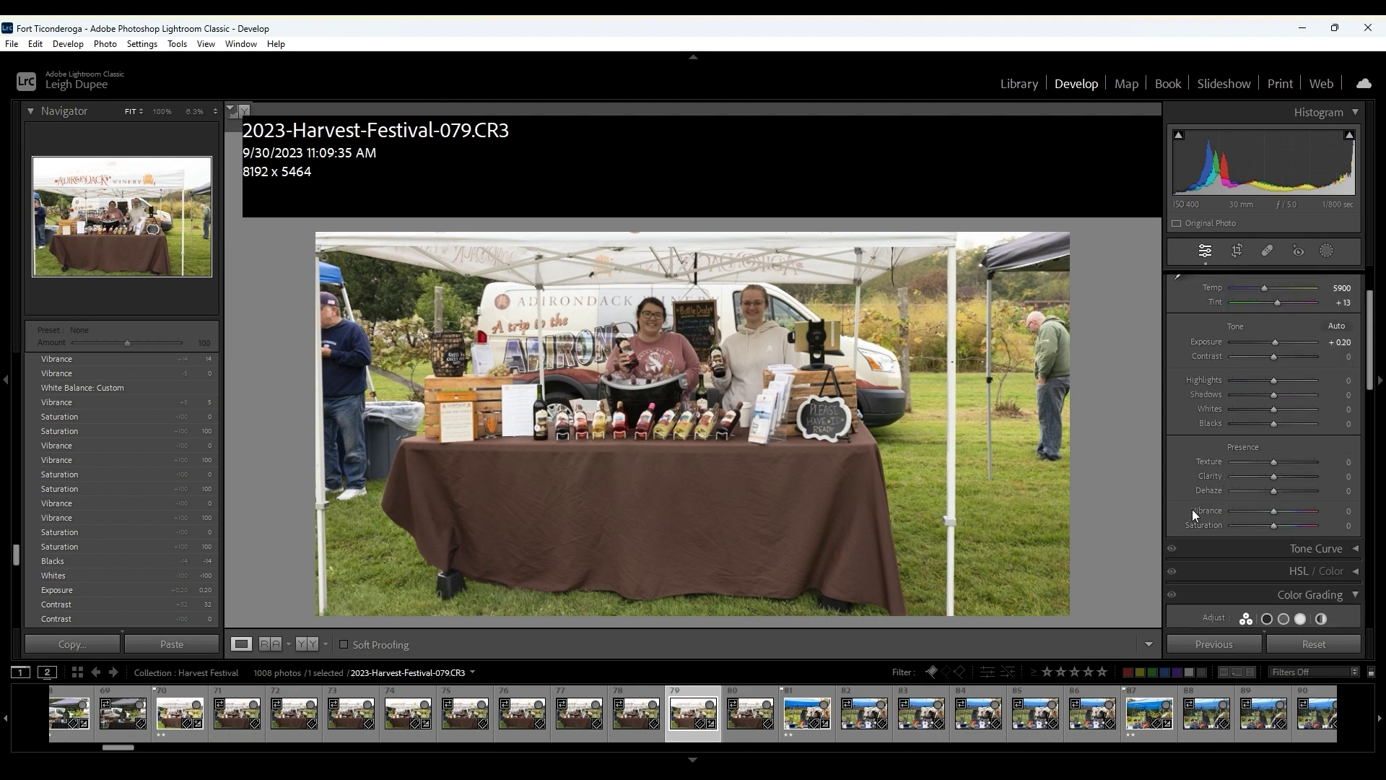
pyautogui.scroll(3, 1209, 488)
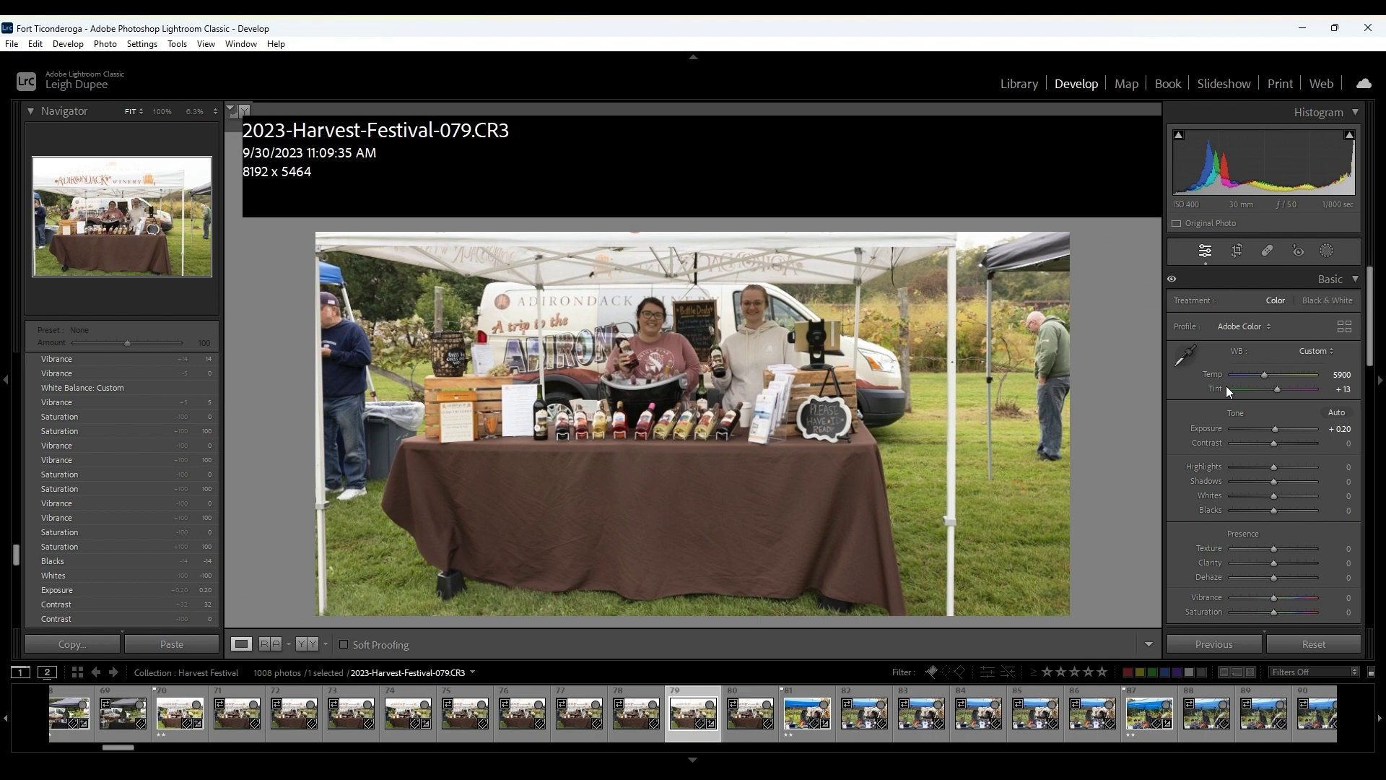
# Step: Set the photo's Contrast to +32 and its Blacks to -14
pyautogui.scroll(-3, 1225, 385)
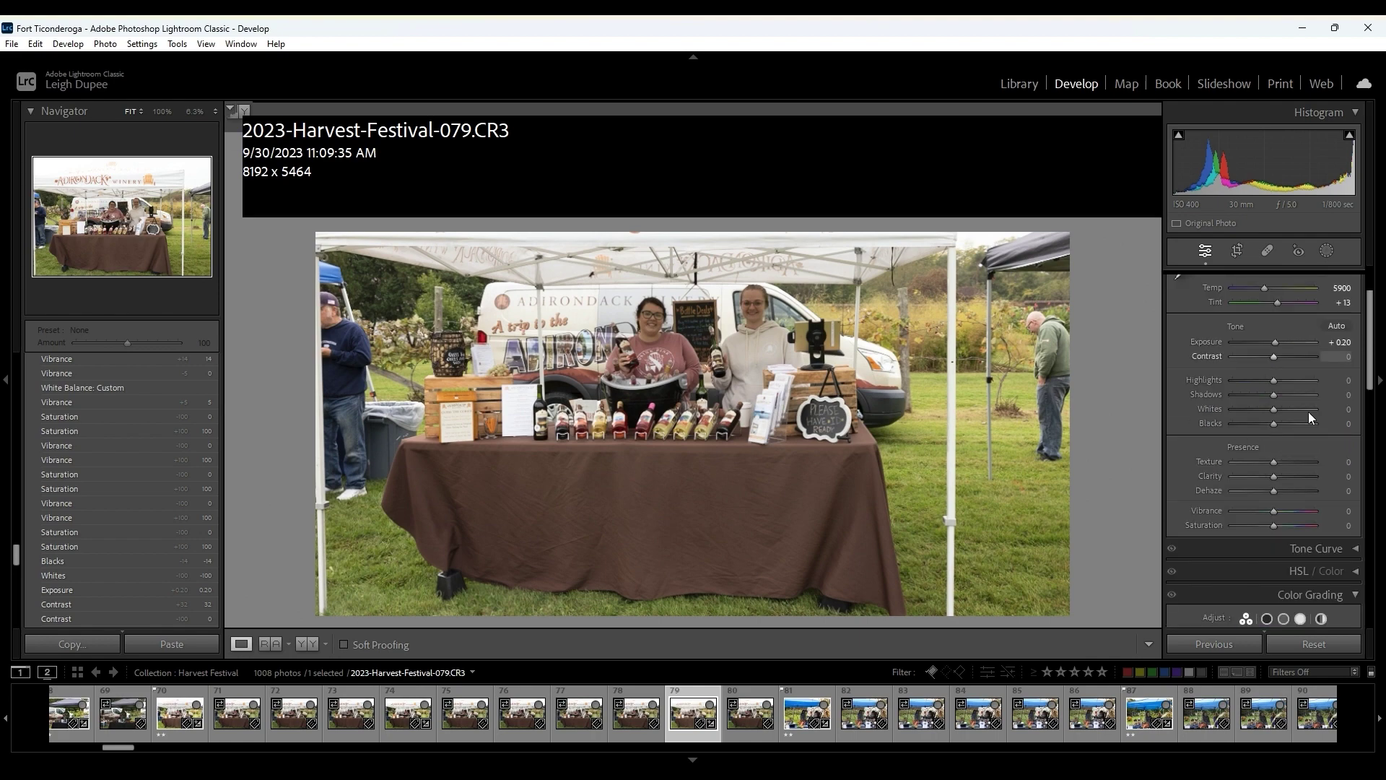
pyautogui.moveTo(1274, 356); pyautogui.dragTo(1287, 356)
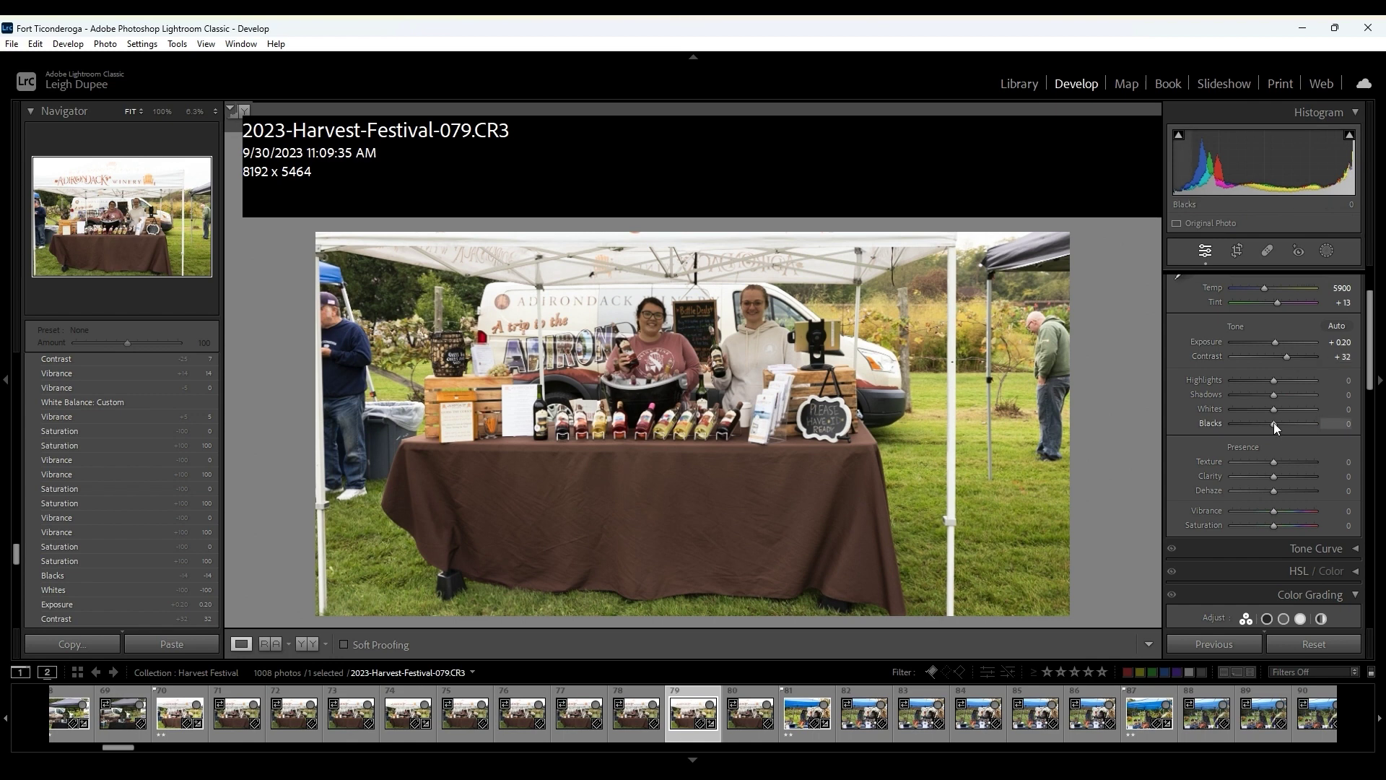
pyautogui.moveTo(1273, 424); pyautogui.dragTo(1267, 422)
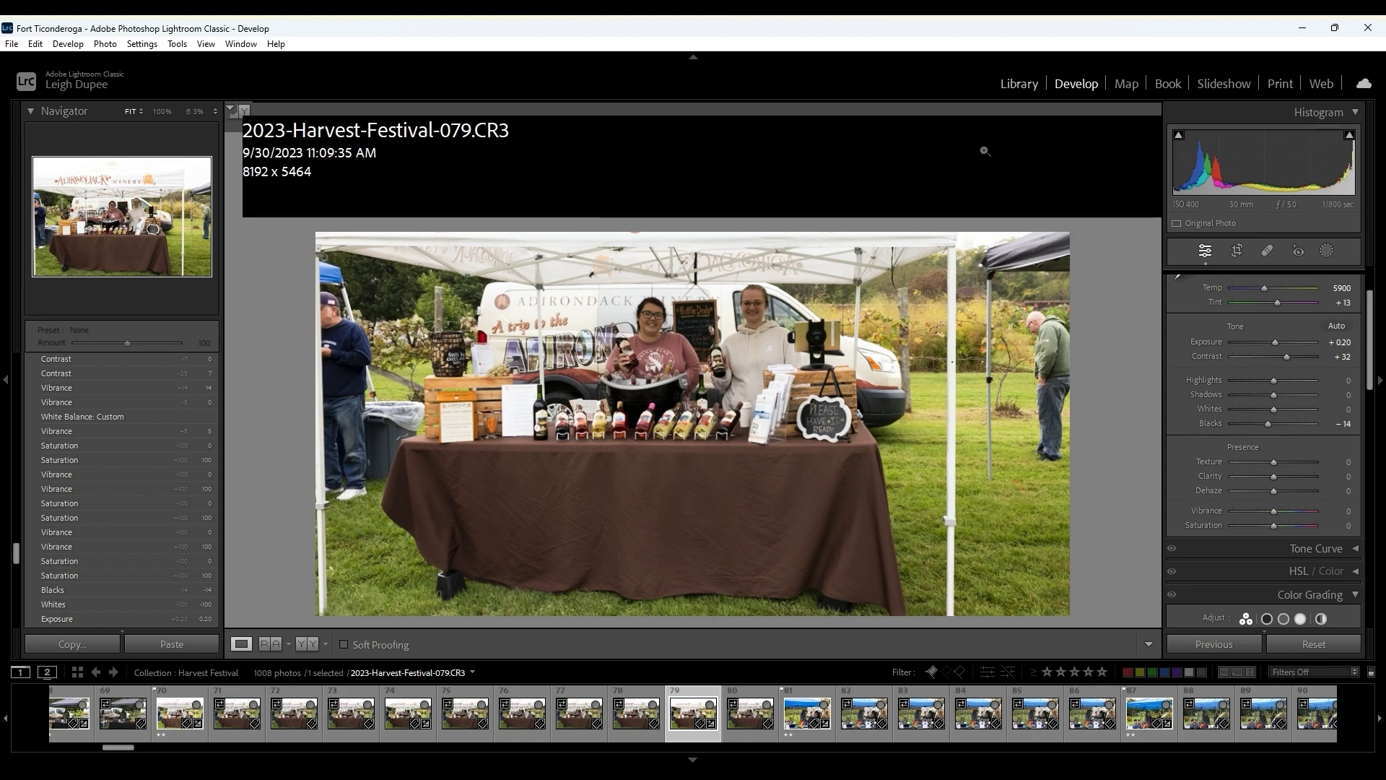
# Step: Compare edited photo 079 with 080 in the Library grid, and flag 079 as a pick in Develop
pyautogui.click(1014, 88)
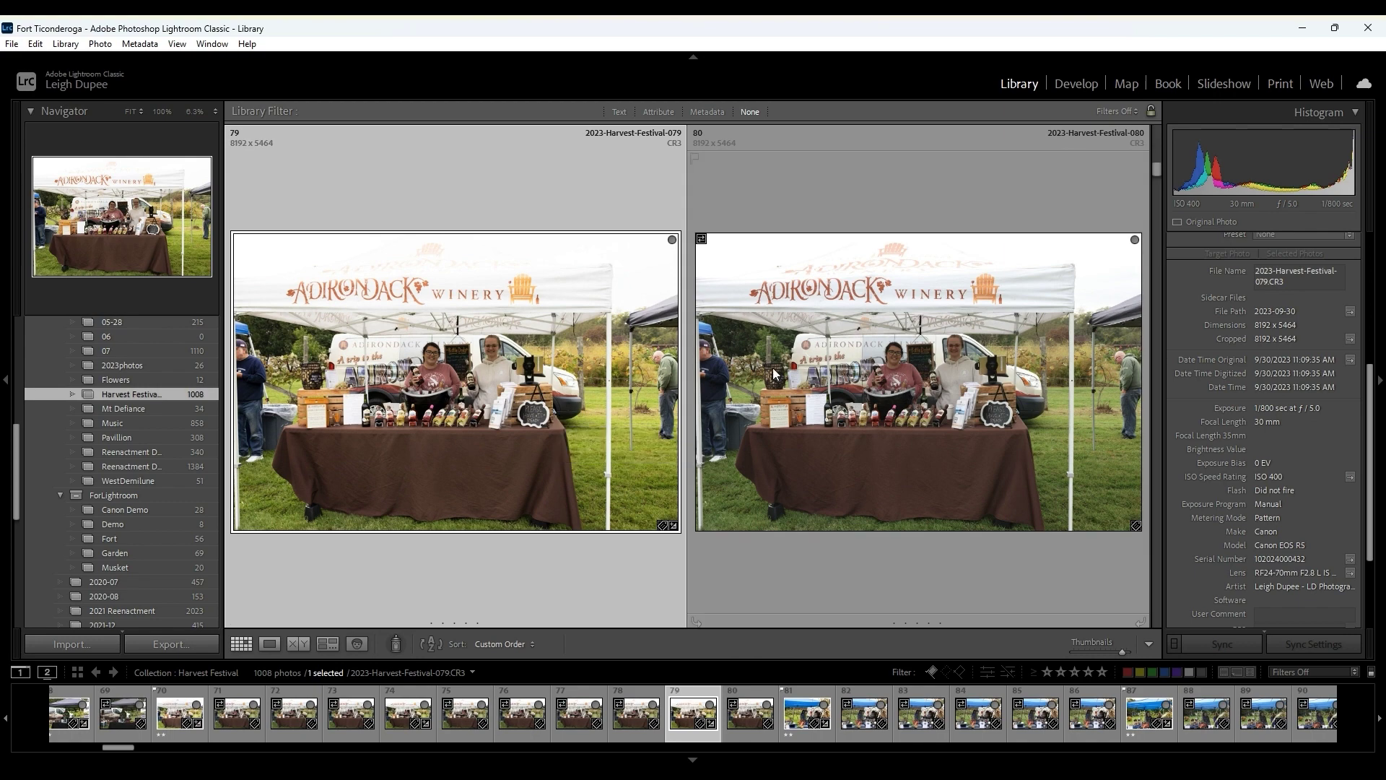
pyautogui.click(1080, 85)
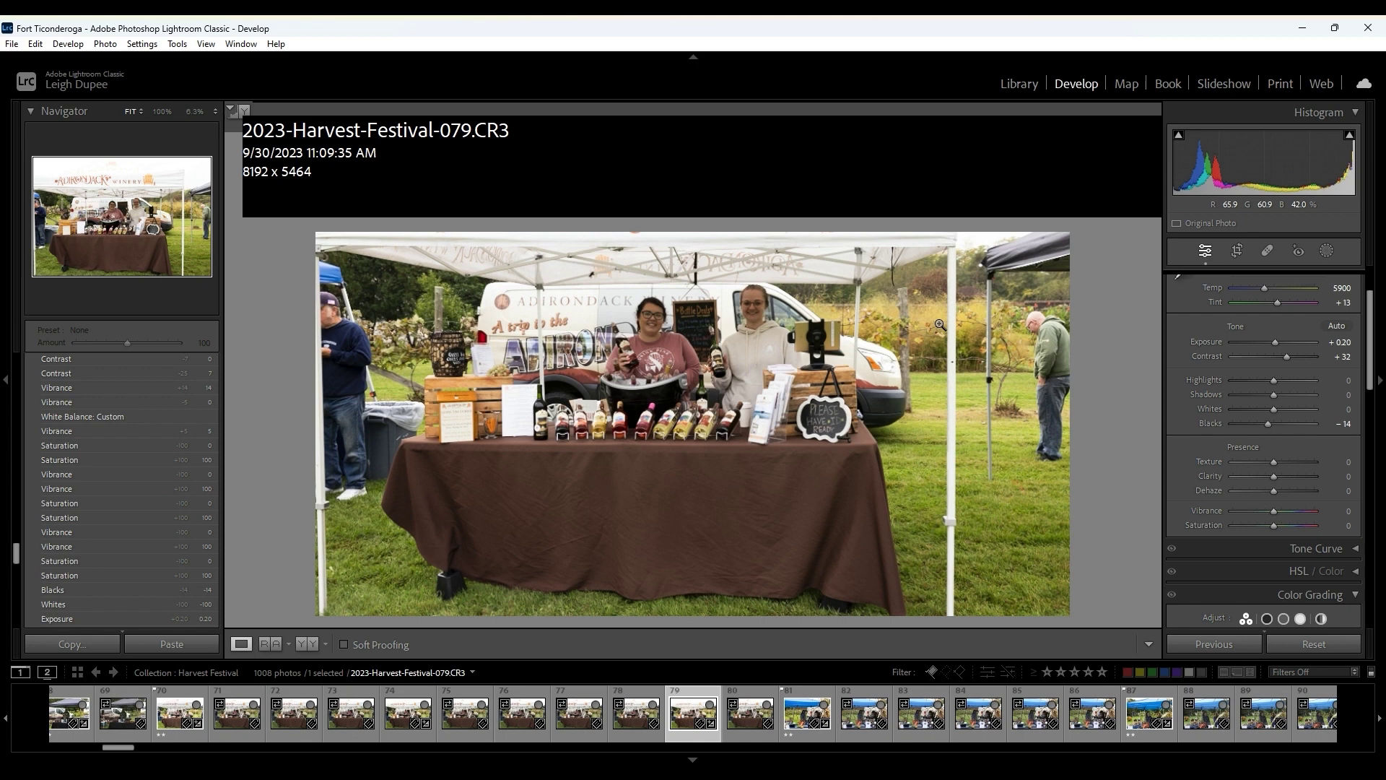
pyautogui.press('p')
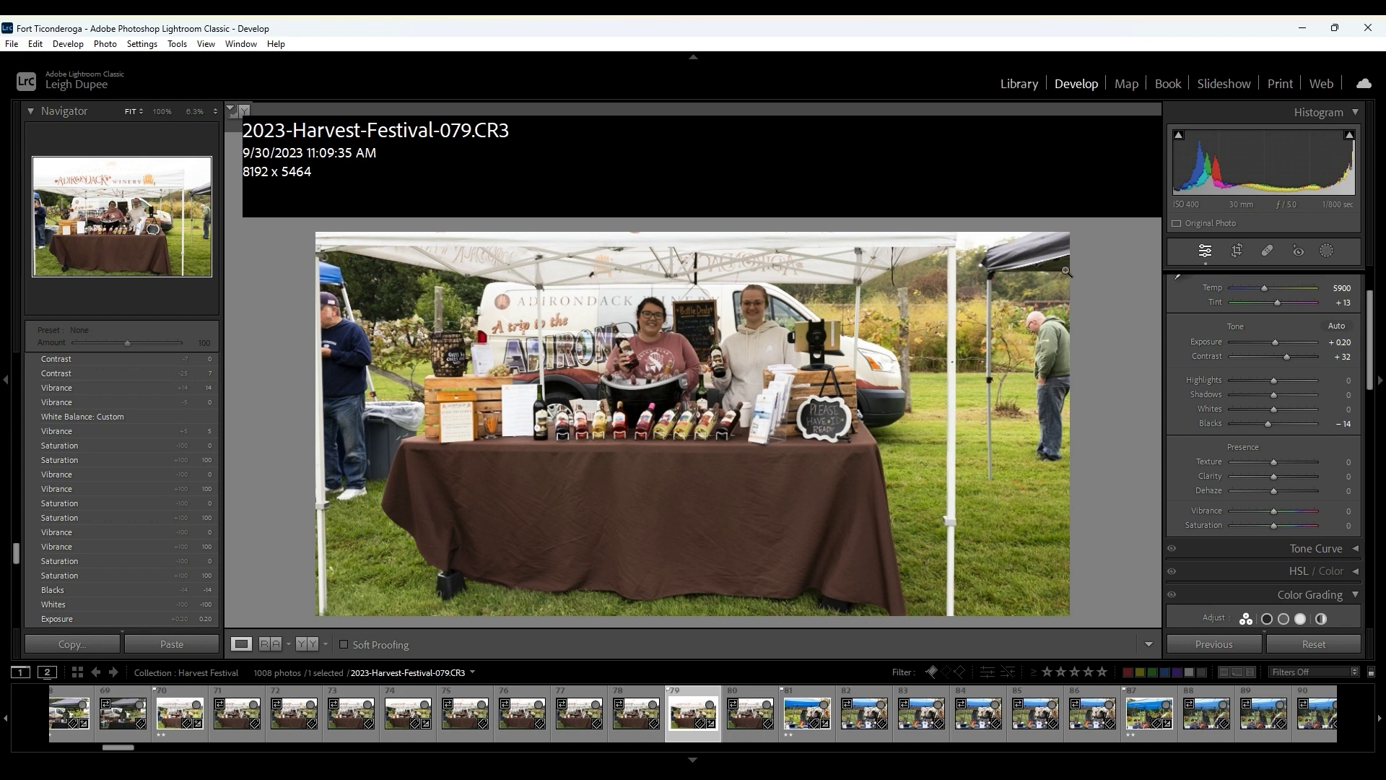
# Step: Browse the Library grid onward to the lake landscape photos and reduce the thumbnails to six per row
pyautogui.press('g')
pyautogui.scroll(-5, 1008, 358)
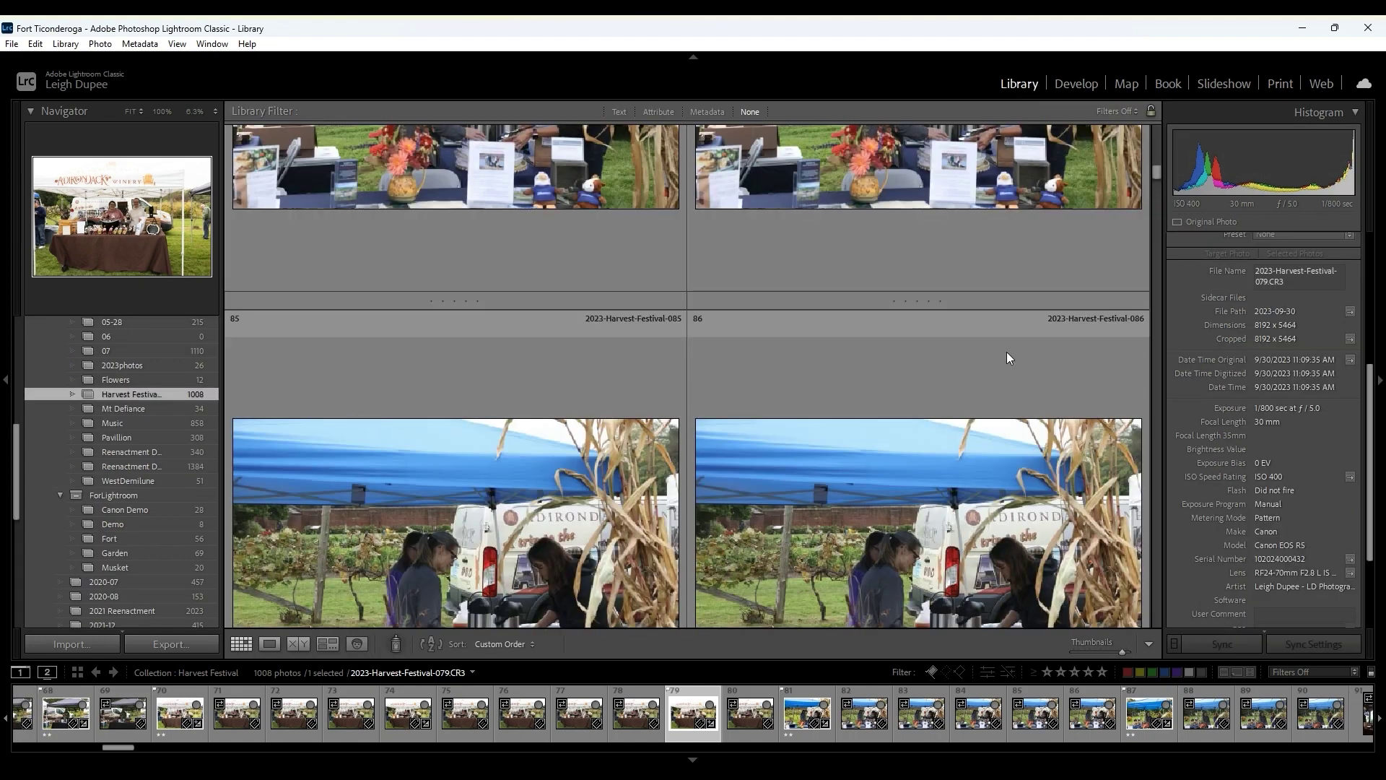
pyautogui.scroll(-5, 1120, 379)
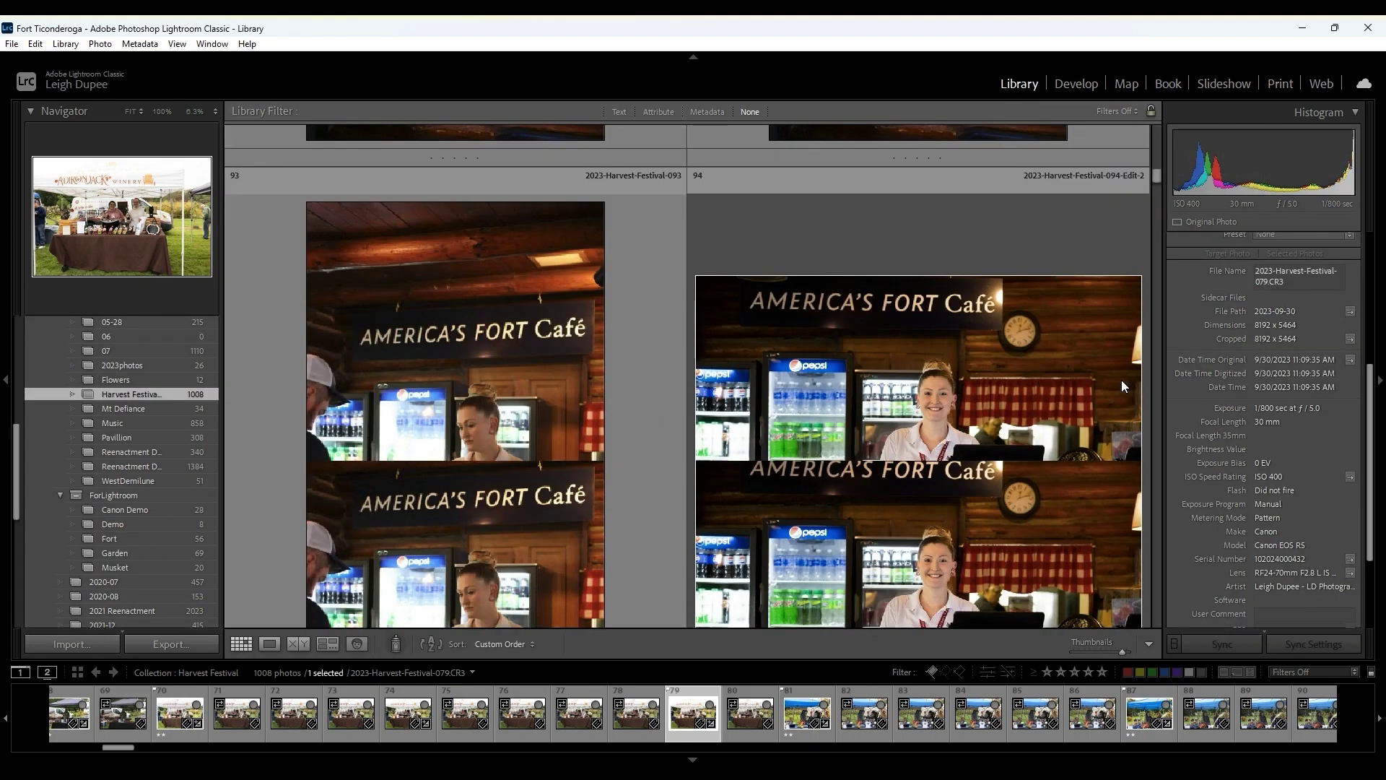
pyautogui.scroll(-6, 1120, 380)
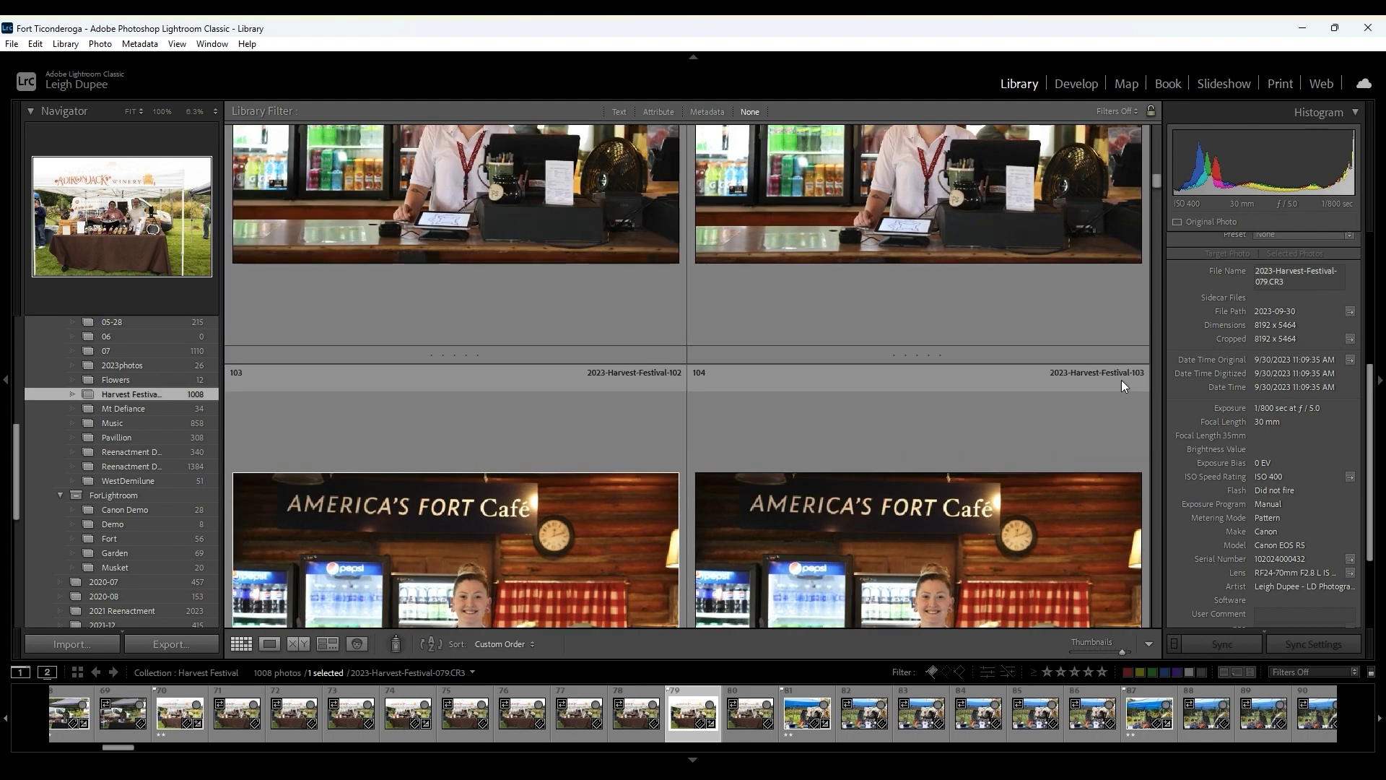
pyautogui.scroll(-4, 1120, 380)
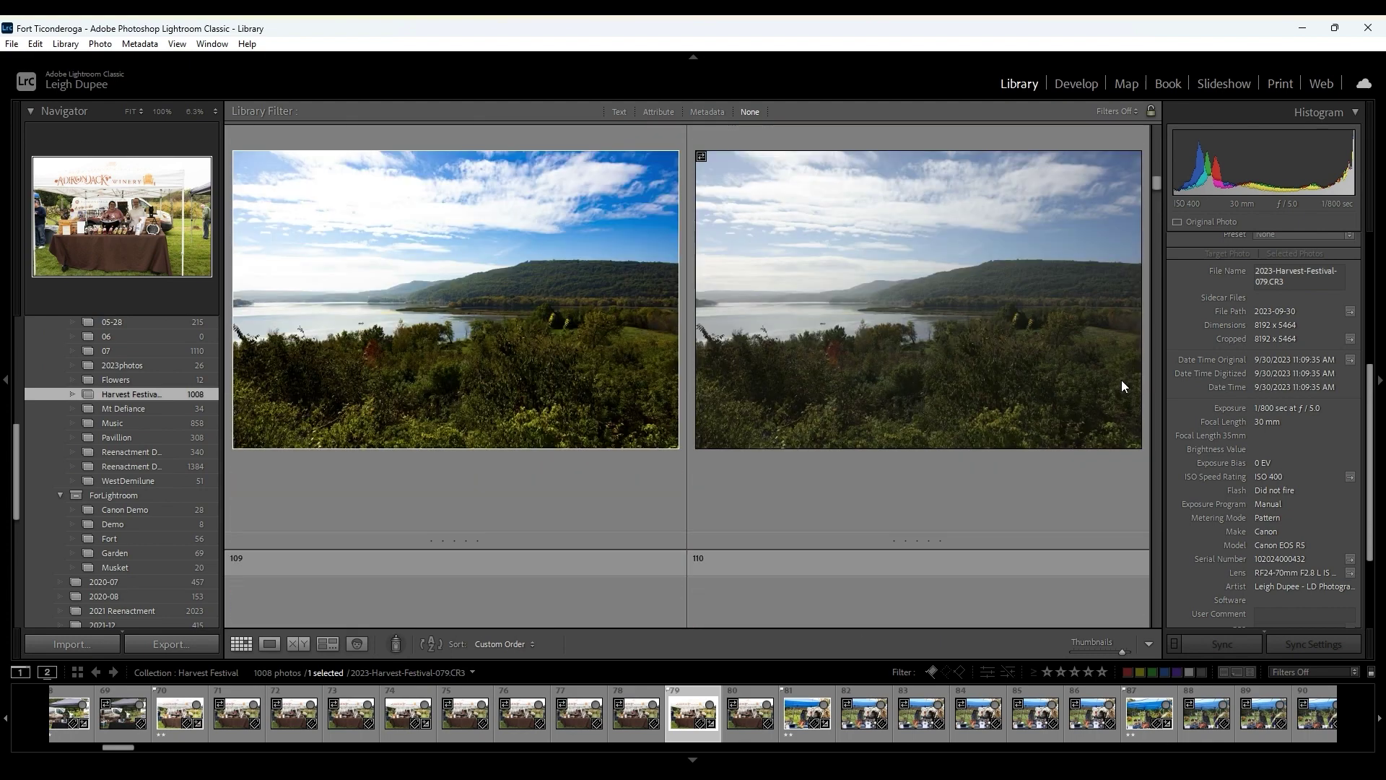
pyautogui.scroll(-1, 1120, 380)
pyautogui.scroll(-2, 1120, 380)
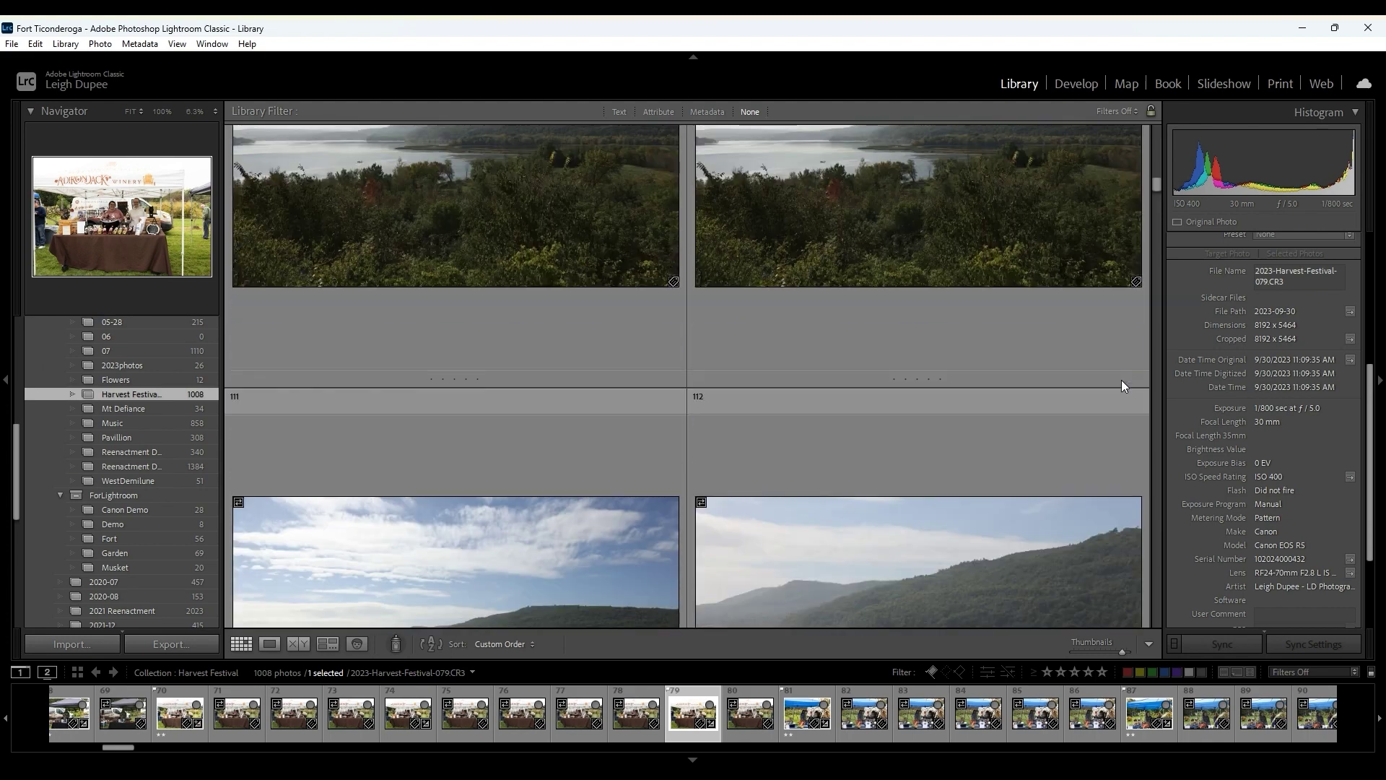
pyautogui.scroll(-1, 982, 427)
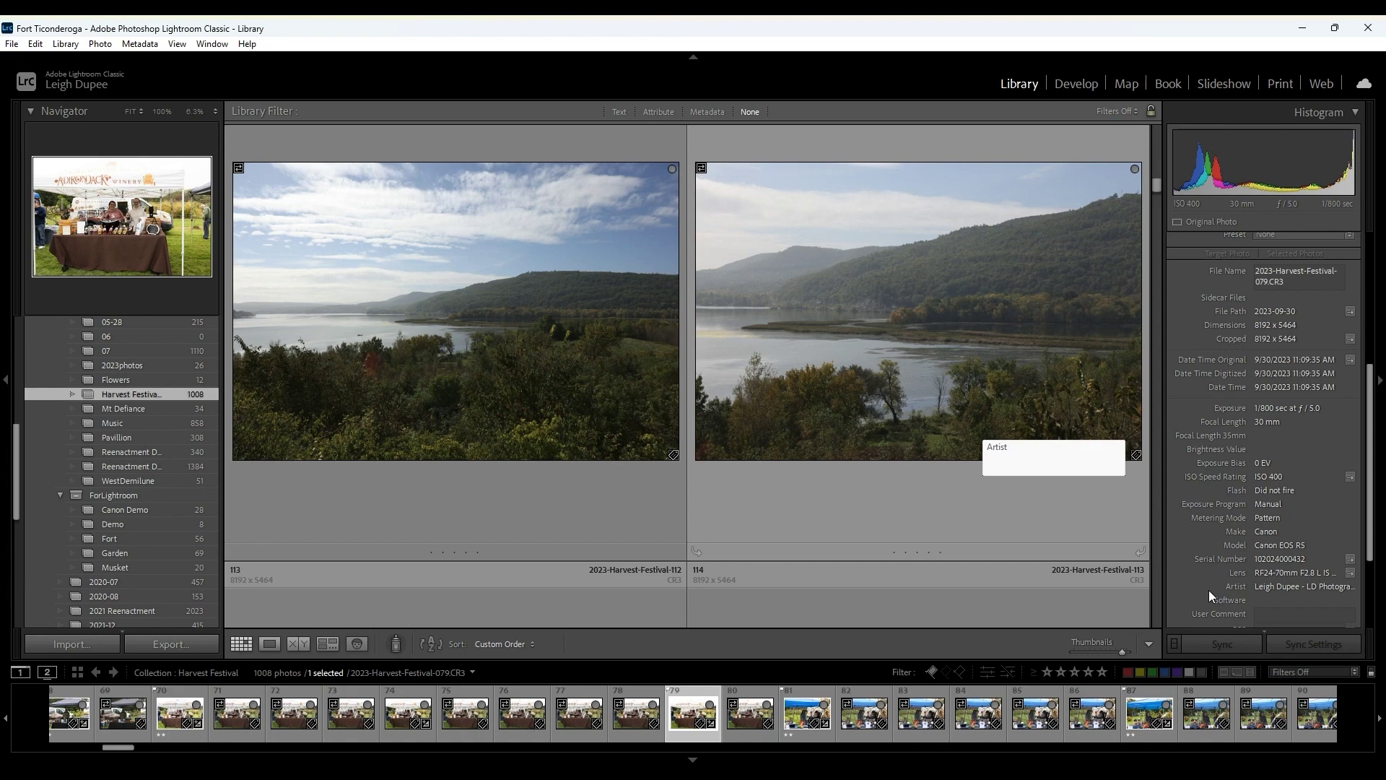
pyautogui.scroll(1, 954, 373)
pyautogui.scroll(-2, 969, 404)
pyautogui.click(1099, 652)
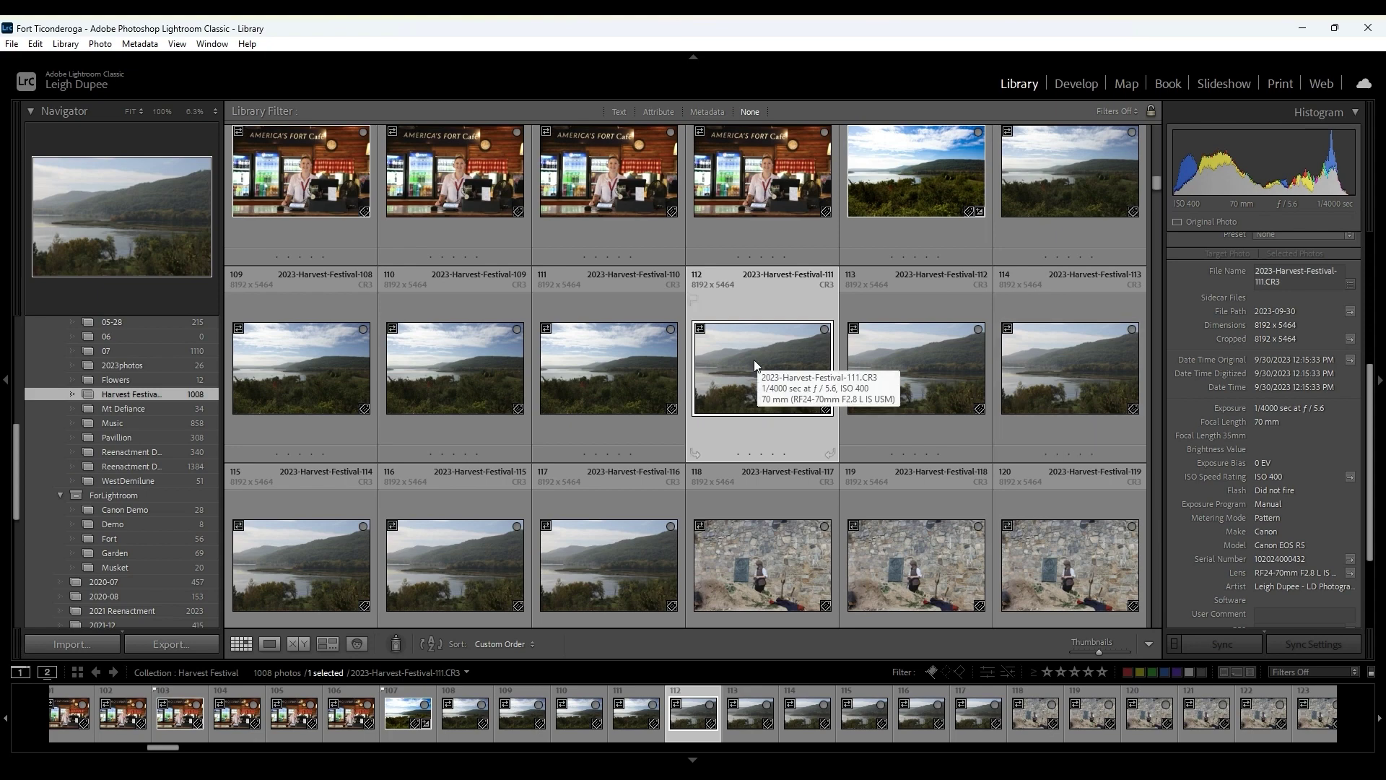
# Step: Synchronize the Basic settings of landscape photo 2023-Harvest-Festival-106 to photos 107 through 116
pyautogui.scroll(1, 754, 360)
pyautogui.click(907, 206)
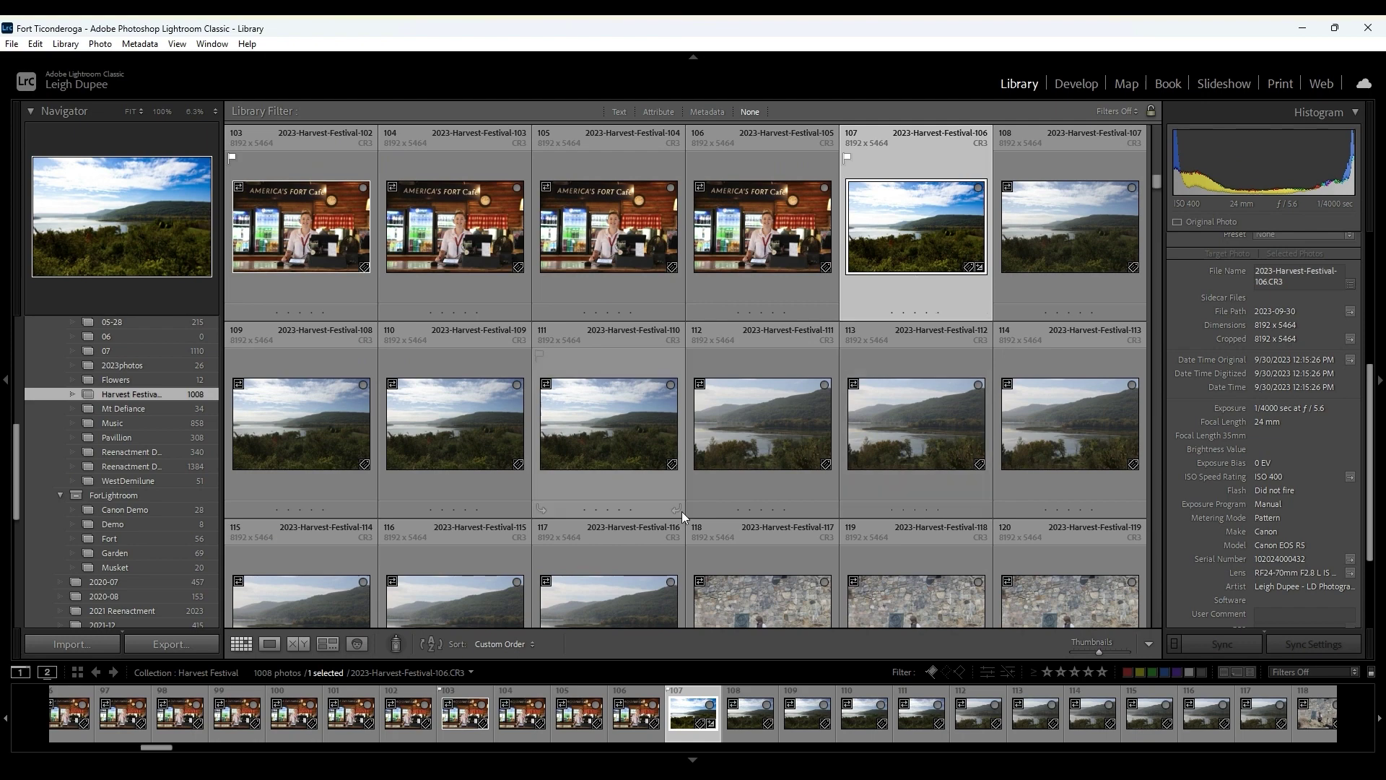
pyautogui.keyDown('shift'); pyautogui.click(617, 594); pyautogui.keyUp('shift')
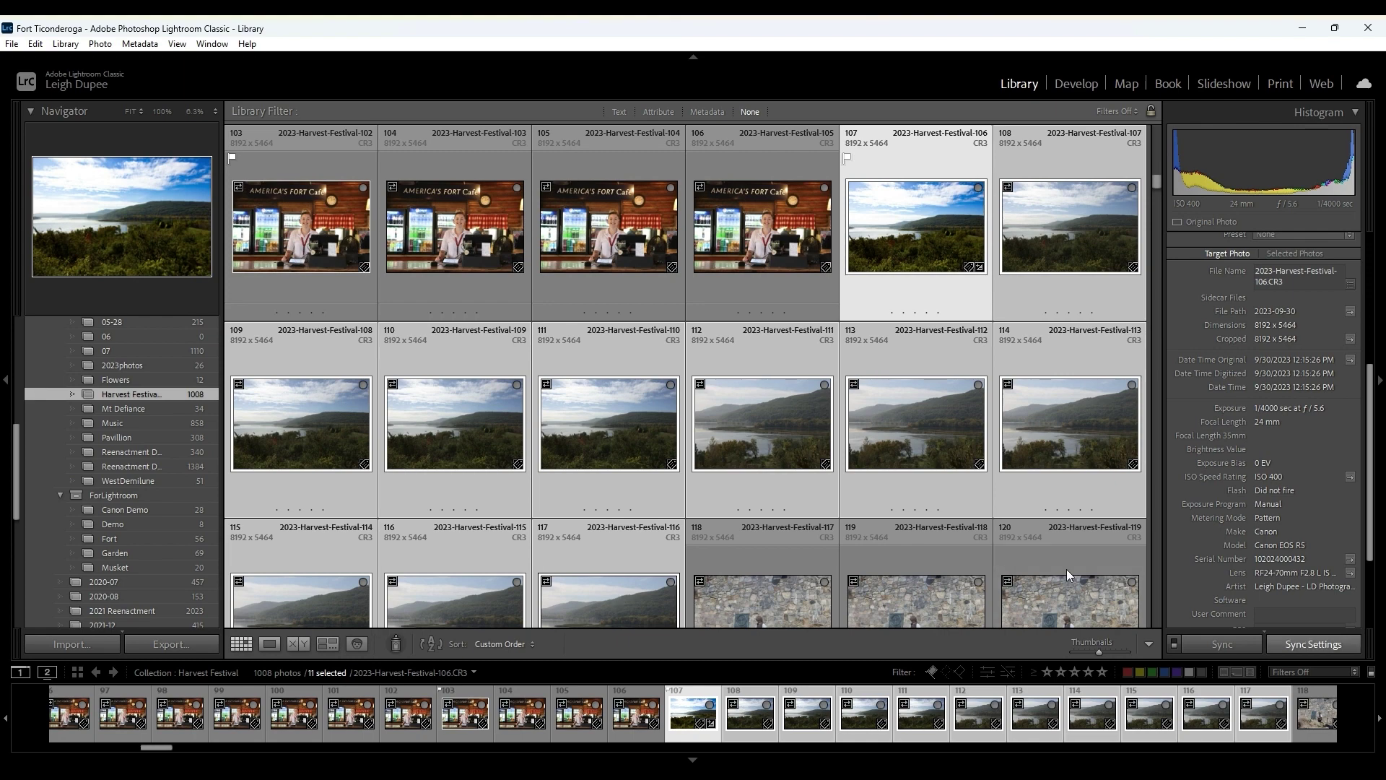
pyautogui.click(1300, 651)
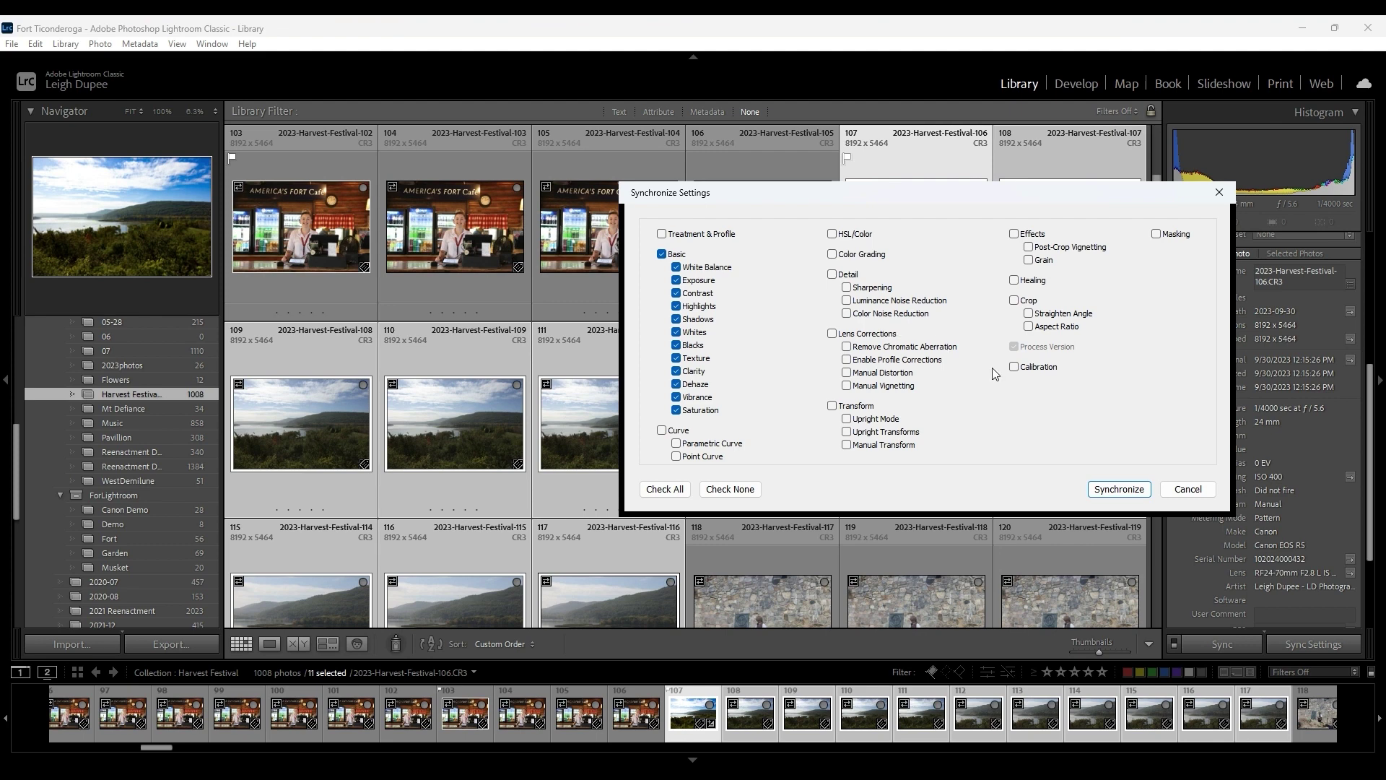
pyautogui.click(1118, 490)
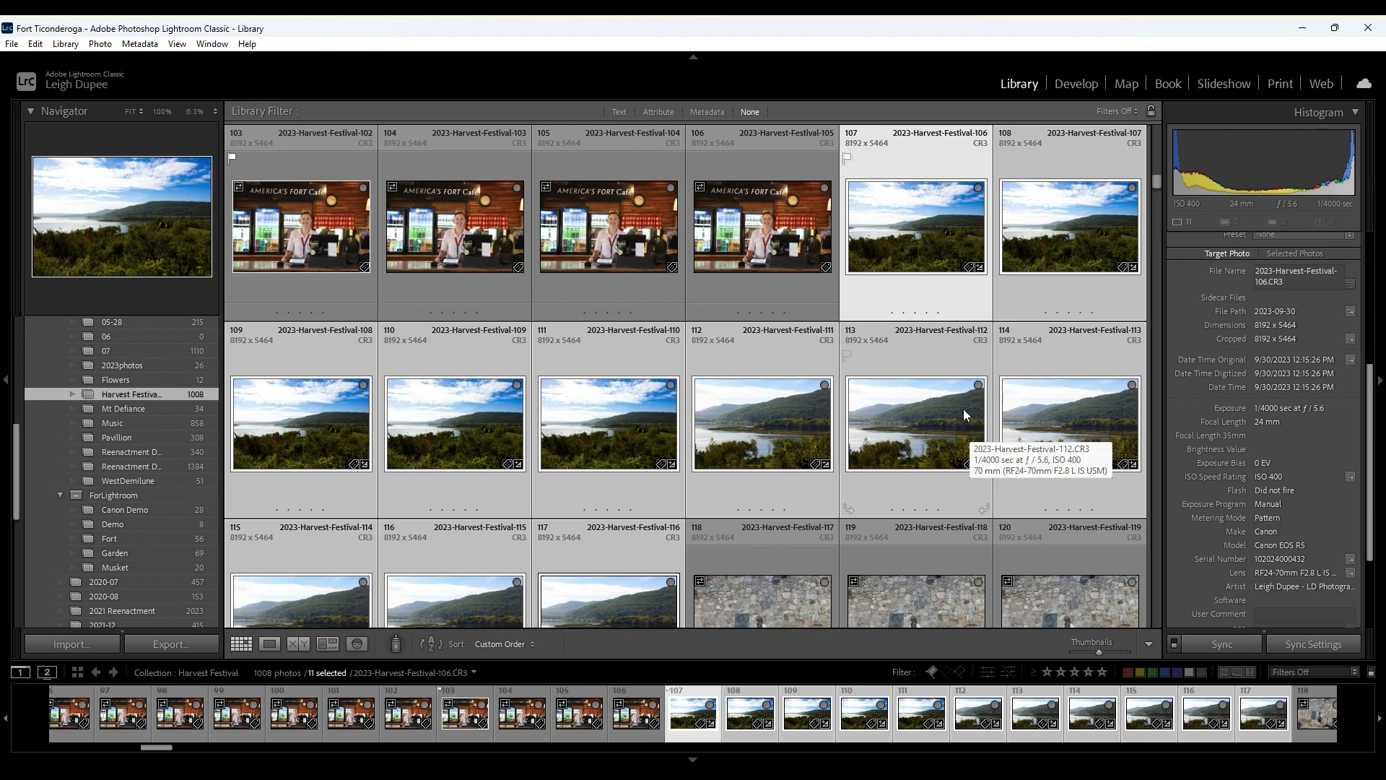
# Step: Deselect the synced photos, open photo 2023-Harvest-Festival-115 in Develop, and reset all its adjustments
pyautogui.scroll(-2, 771, 449)
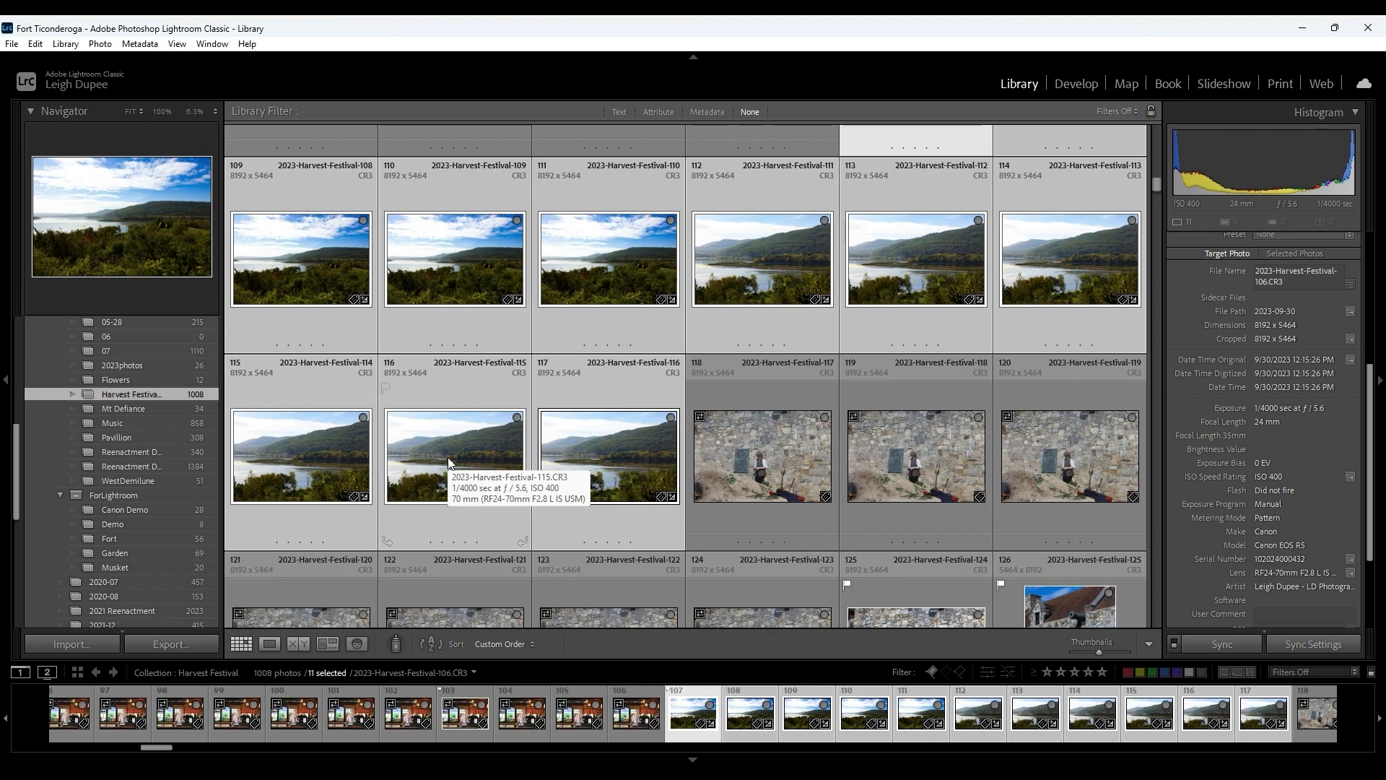
pyautogui.hotkey('ctrl', 'd')
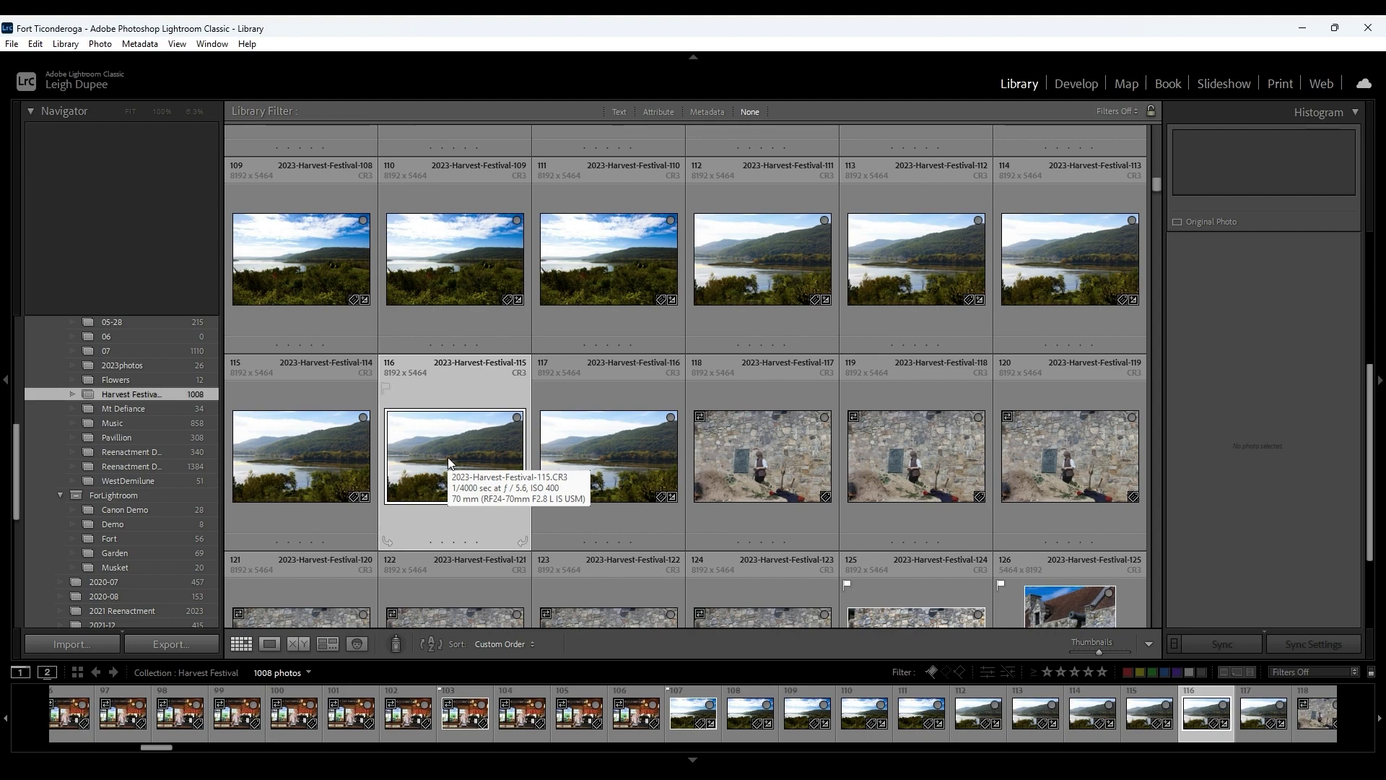
pyautogui.press('d')
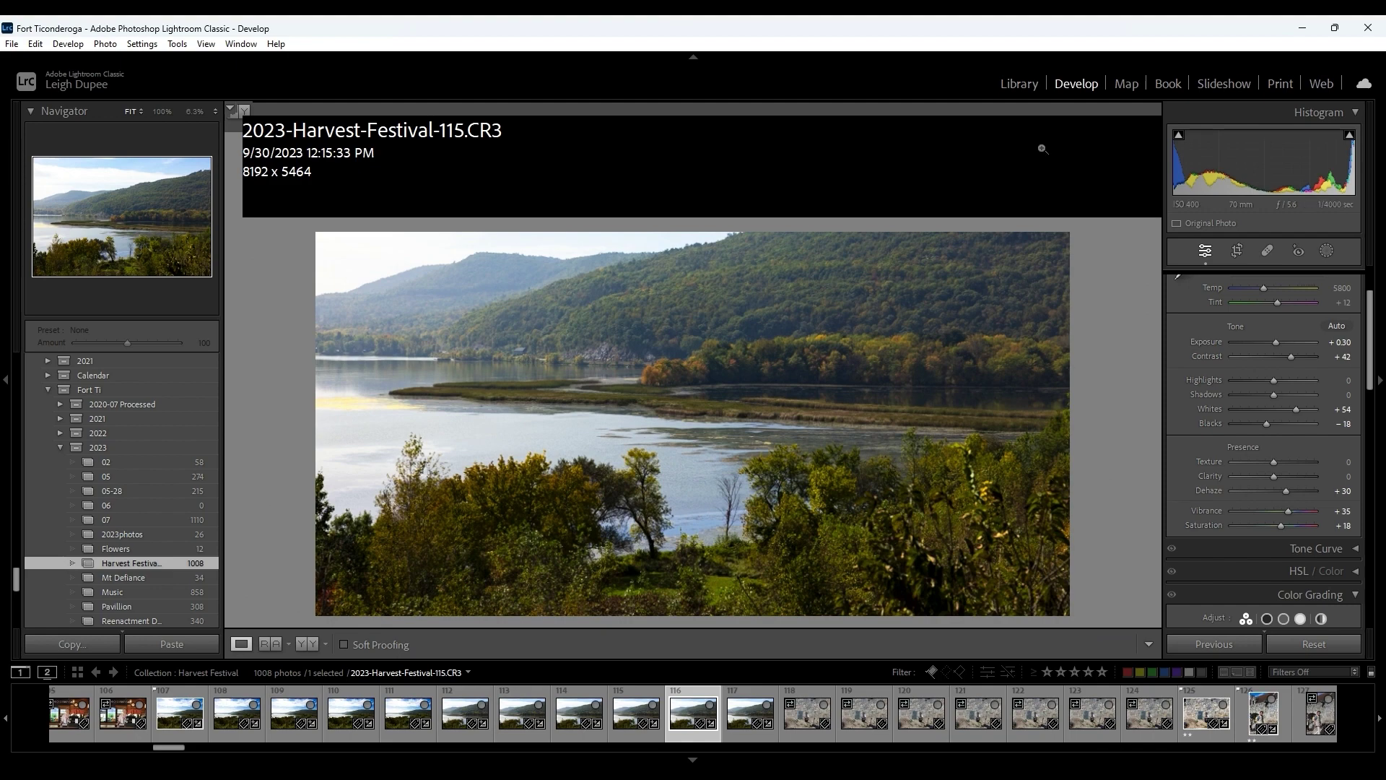
pyautogui.click(1312, 644)
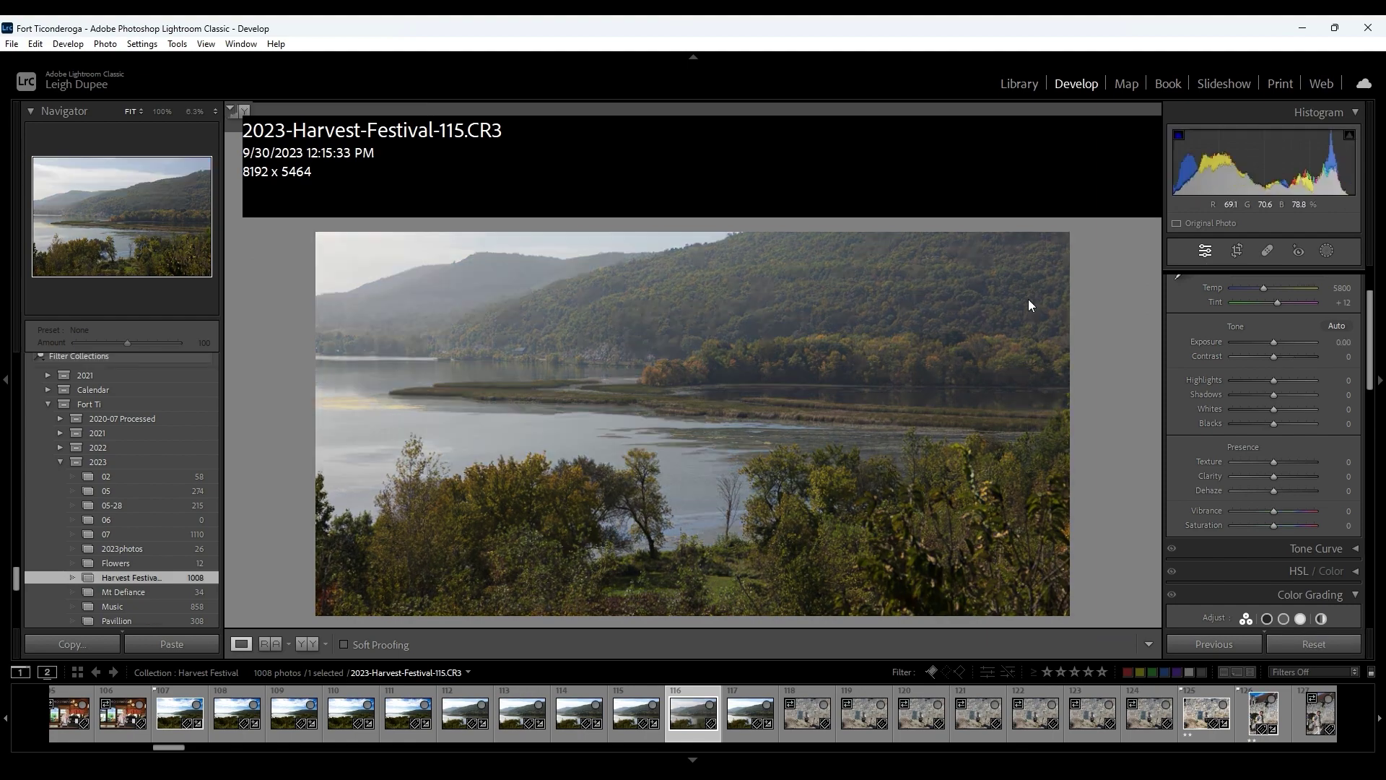
# Step: Compare the reset photo 115 with the neighbouring synced landscapes in the Library grid at three thumbnails per row
pyautogui.press('g')
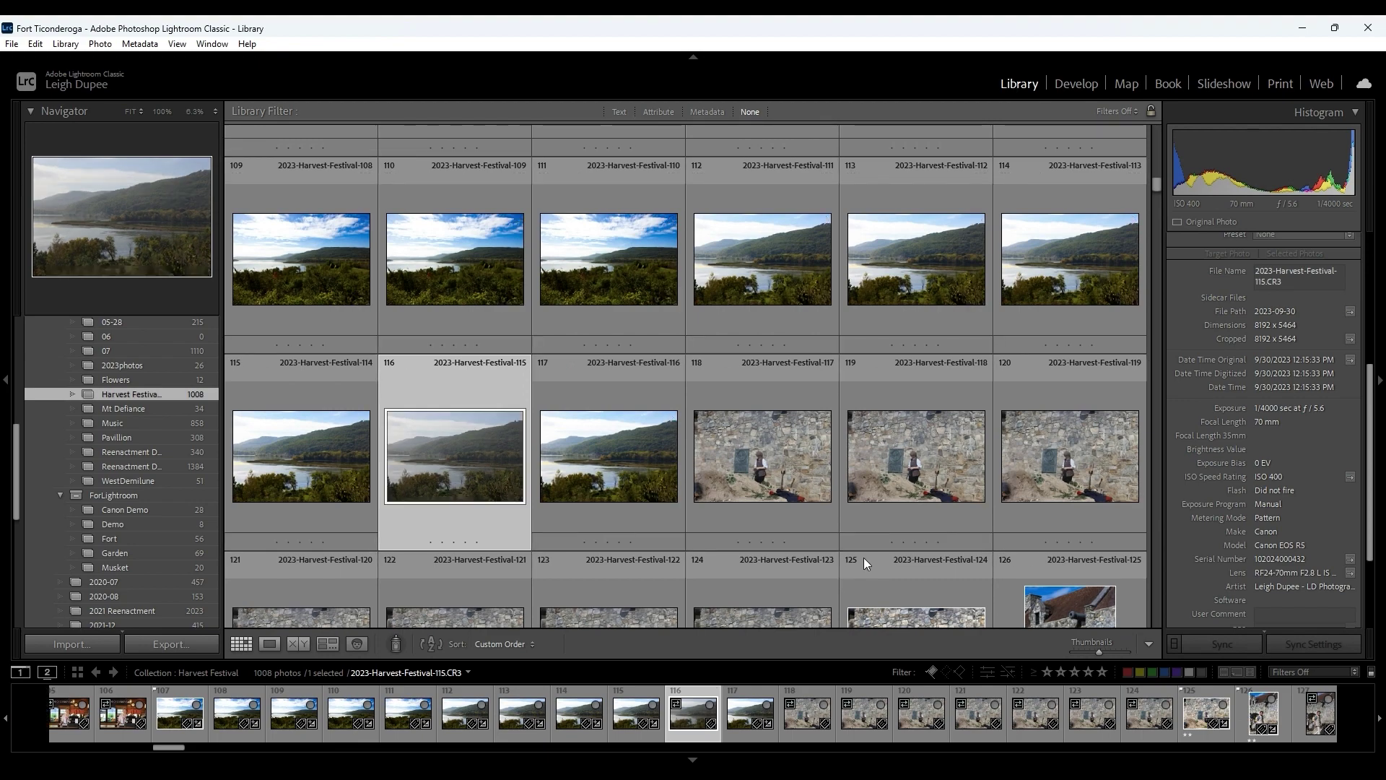
pyautogui.press('=')
pyautogui.press('=')
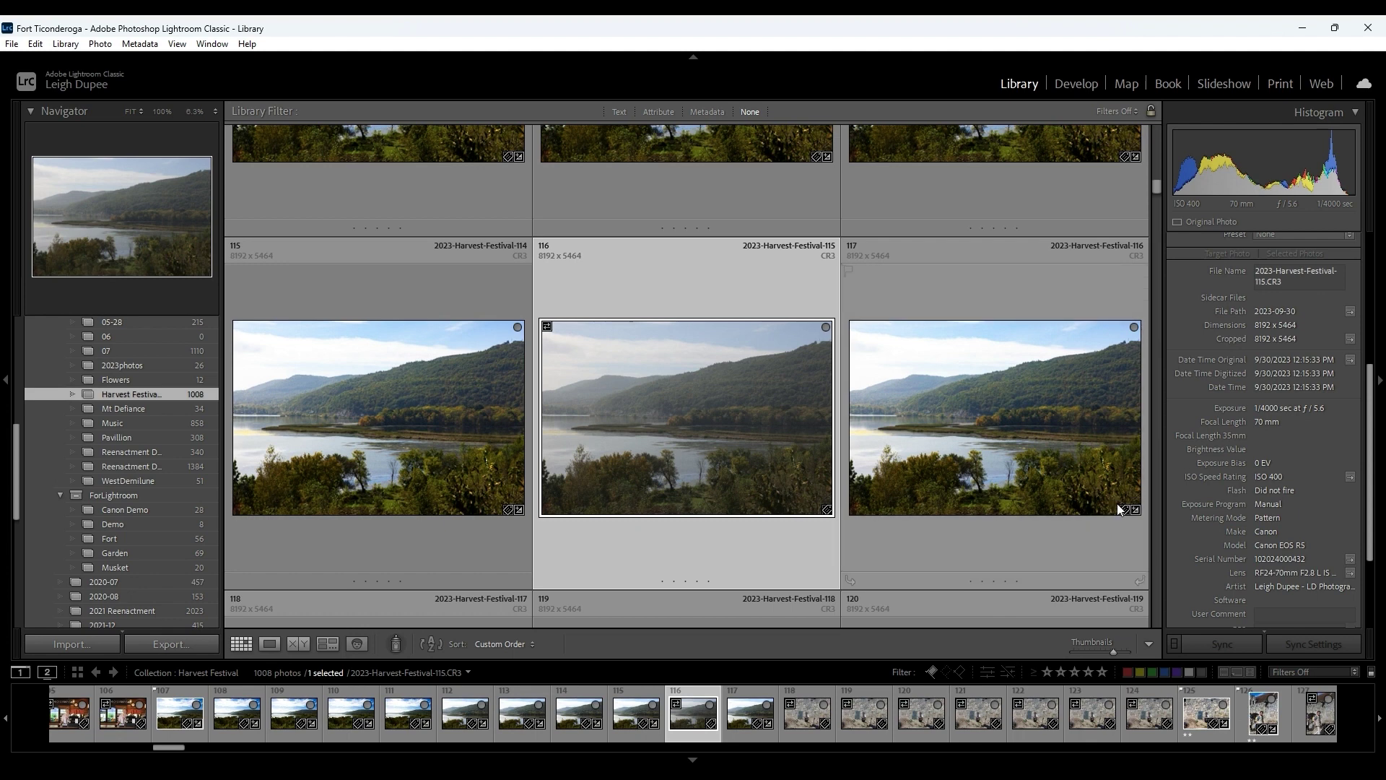
pyautogui.scroll(3, 1063, 453)
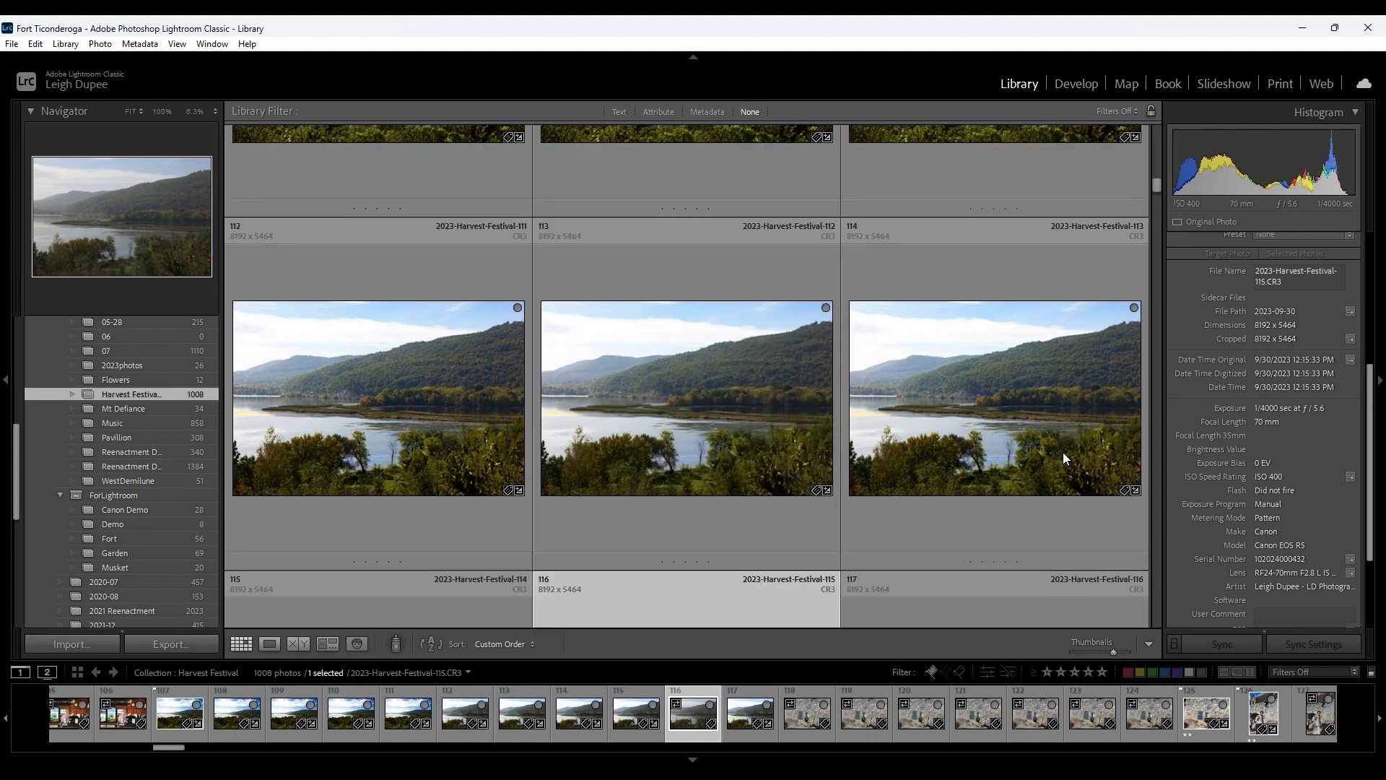
pyautogui.scroll(3, 1062, 456)
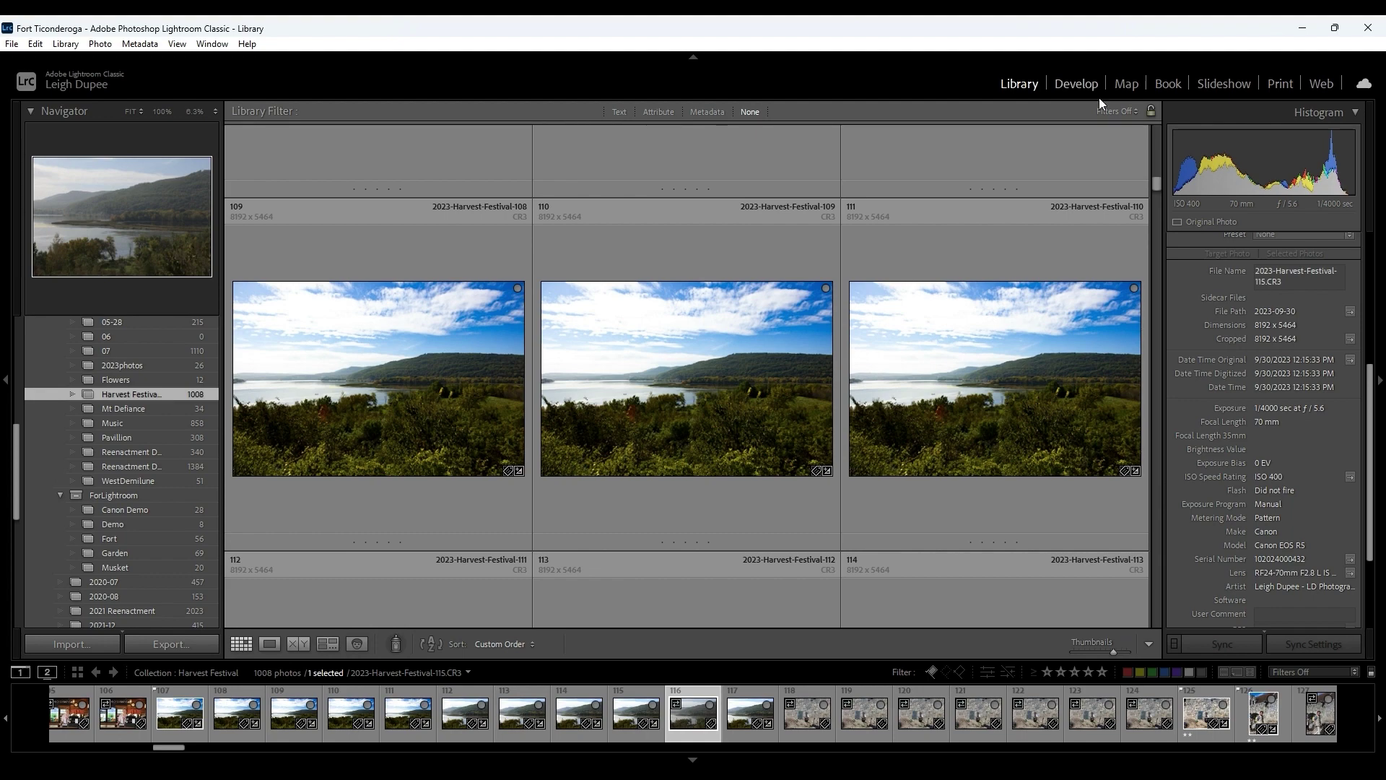
# Step: Advance to photo 2023-Harvest-Festival-116 in Develop and tint its highlights blue with Color Grading
pyautogui.click(1075, 84)
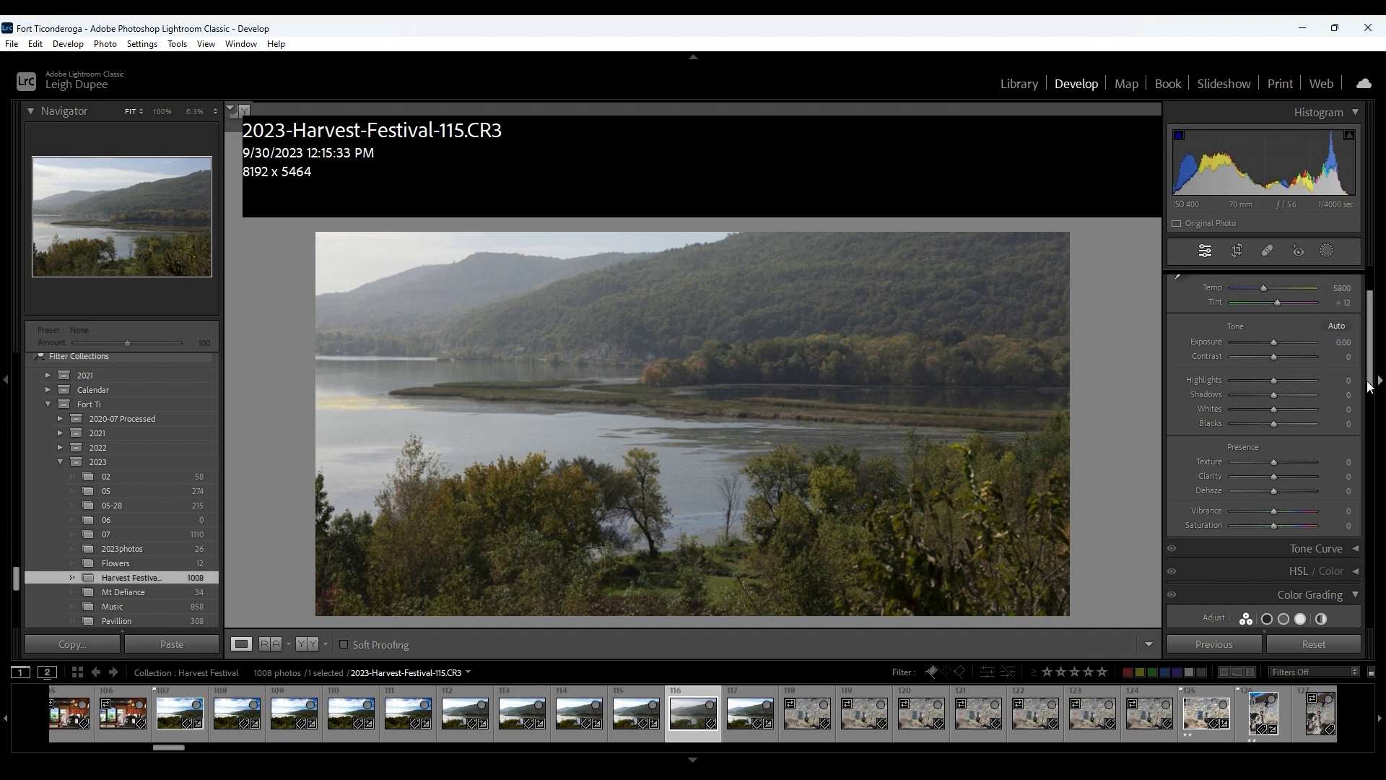
pyautogui.moveTo(1368, 386); pyautogui.dragTo(1372, 472)
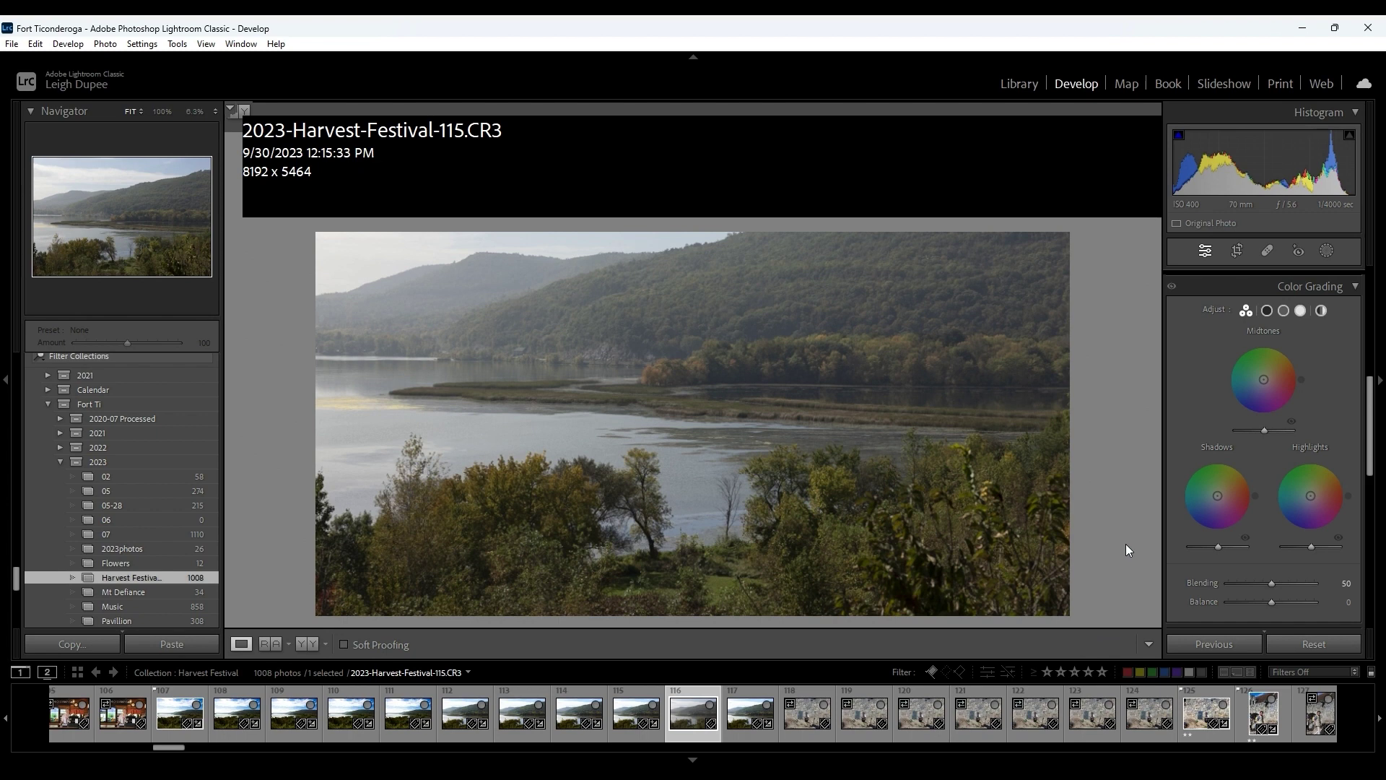
pyautogui.press('Right')
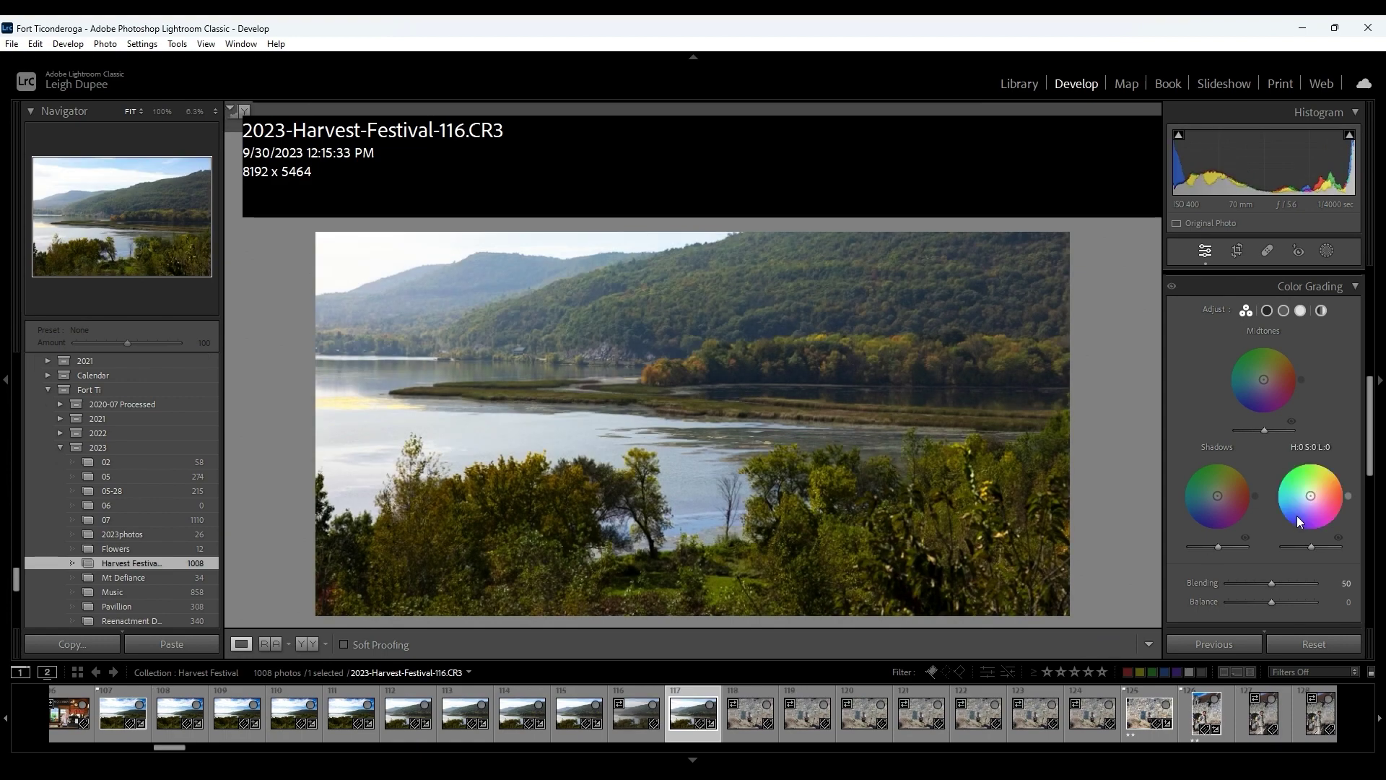
pyautogui.moveTo(1297, 516); pyautogui.dragTo(1294, 514)
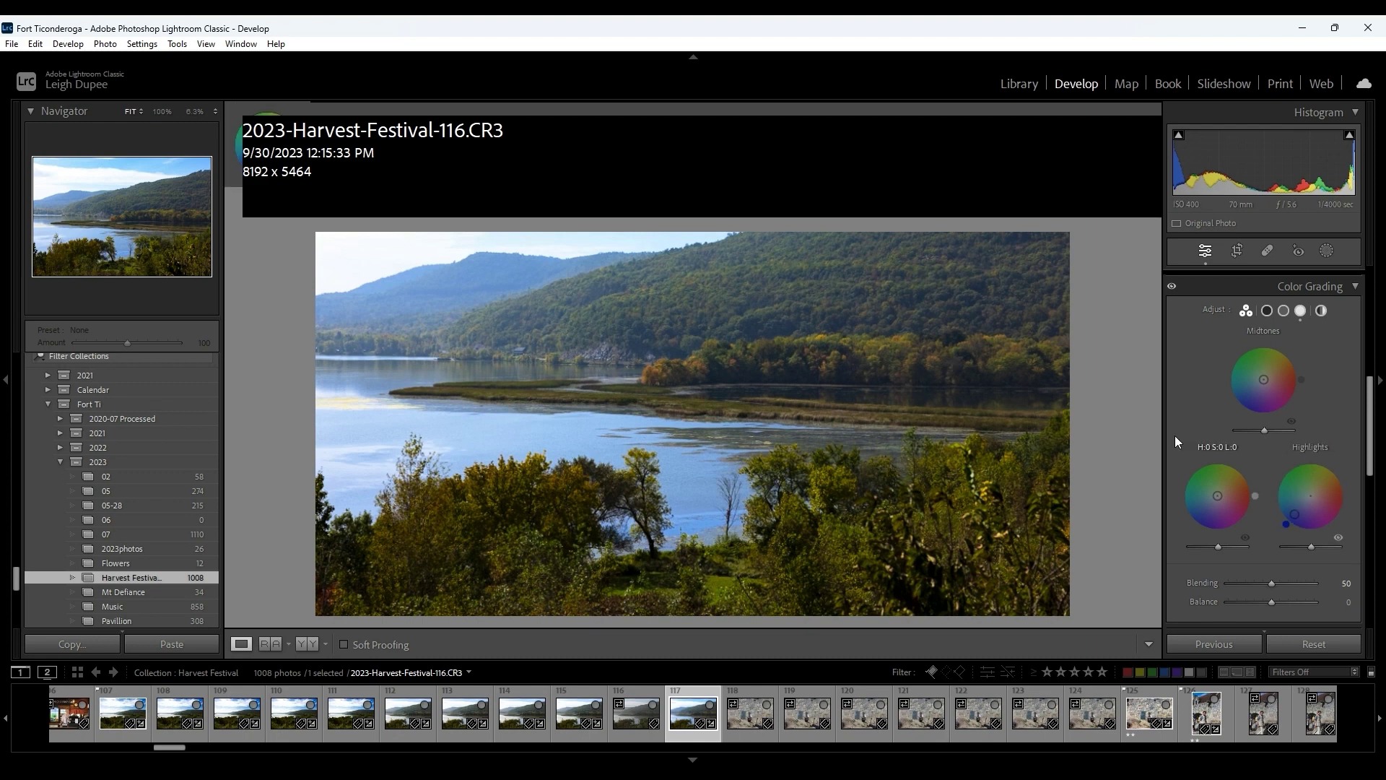
# Step: Try a yellow and a blue Color Grading tint on photo 116's shadows, and a yellow tint on its highlights
pyautogui.click(1230, 475)
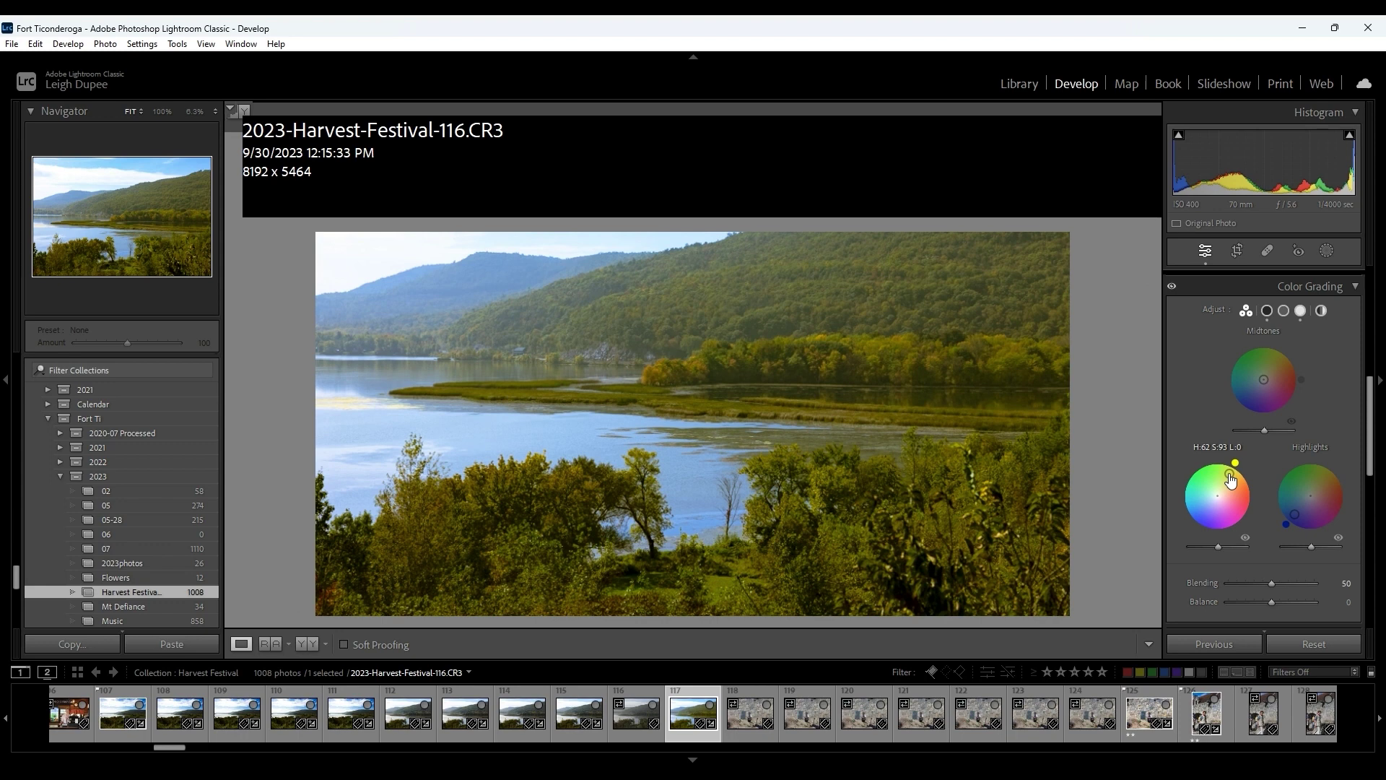
pyautogui.click(1201, 516)
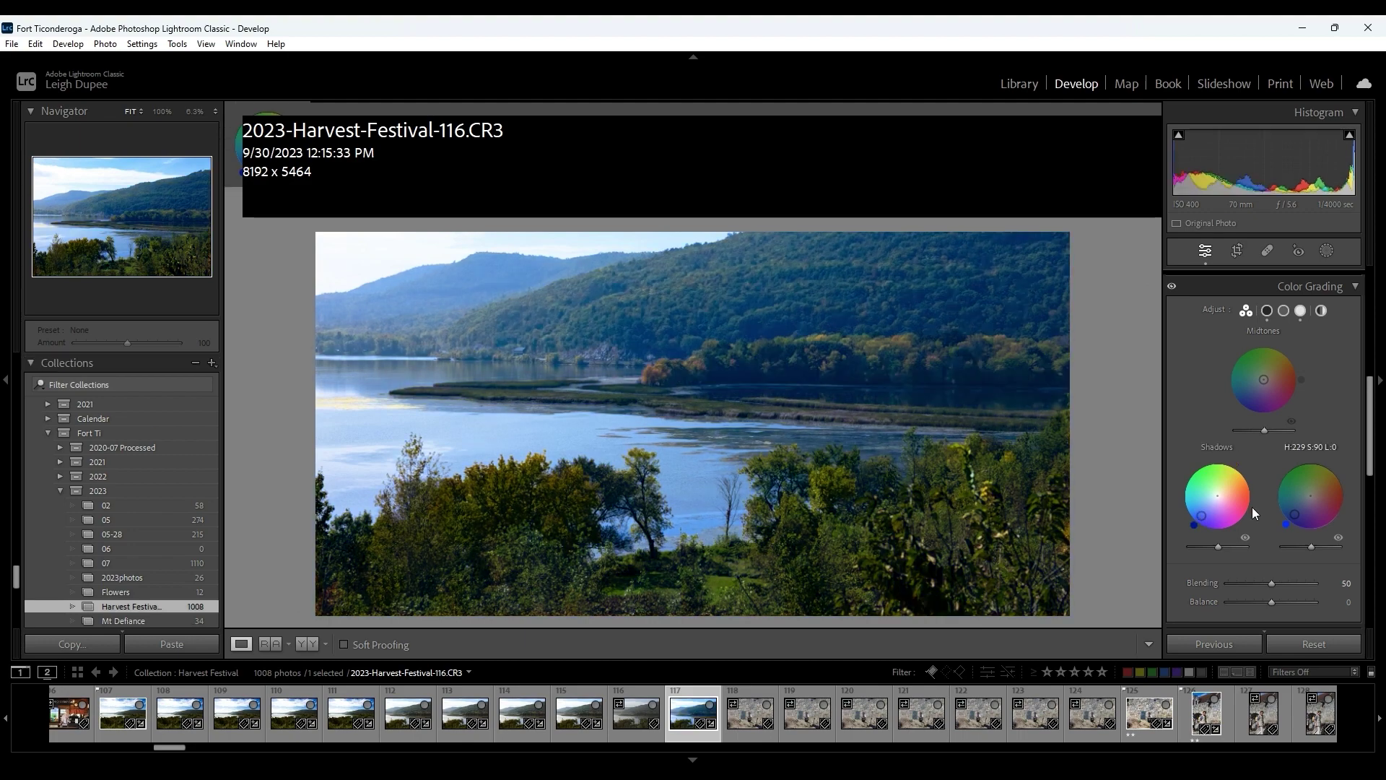
pyautogui.click(1326, 476)
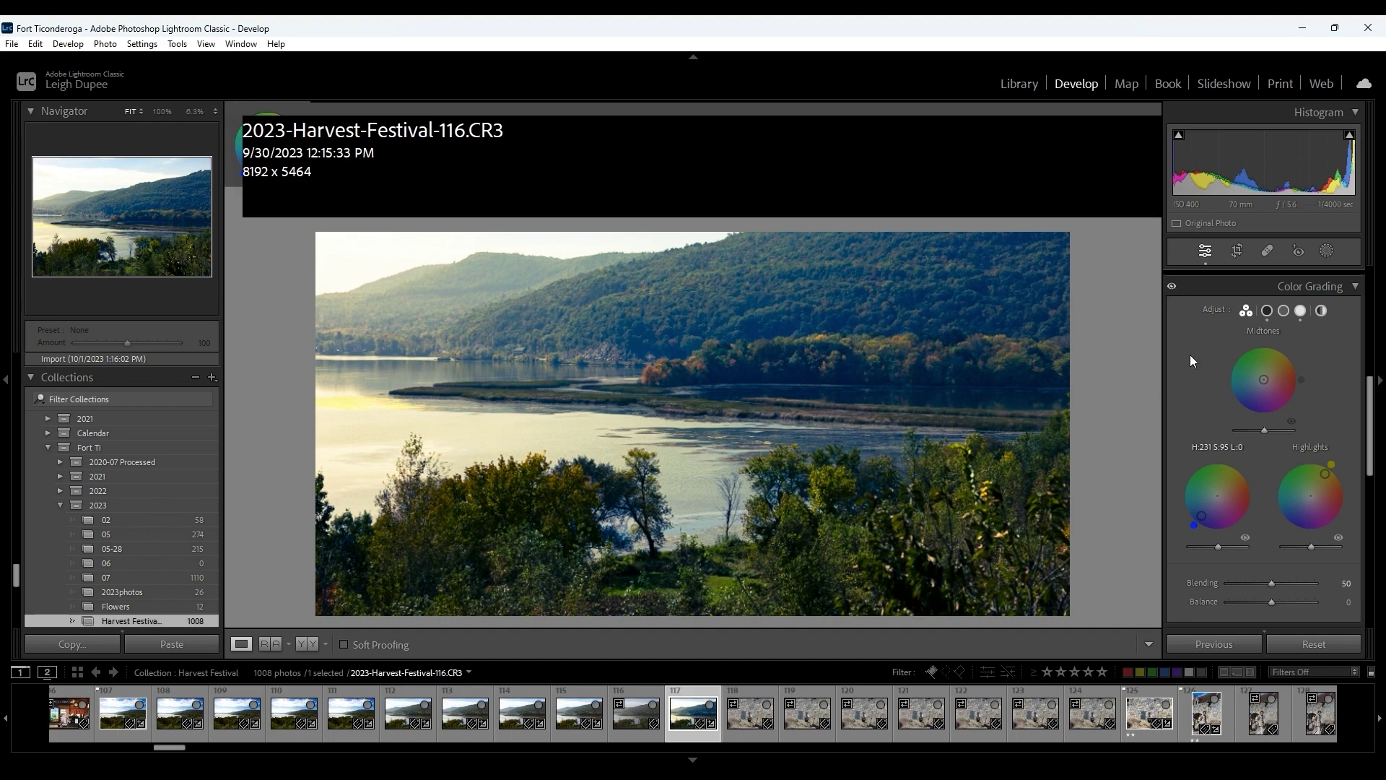
# Step: Neutralize the Color Grading shadow tint and reduce the highlight tint to hue 169, saturation 6
pyautogui.click(1219, 493)
pyautogui.click(1310, 497)
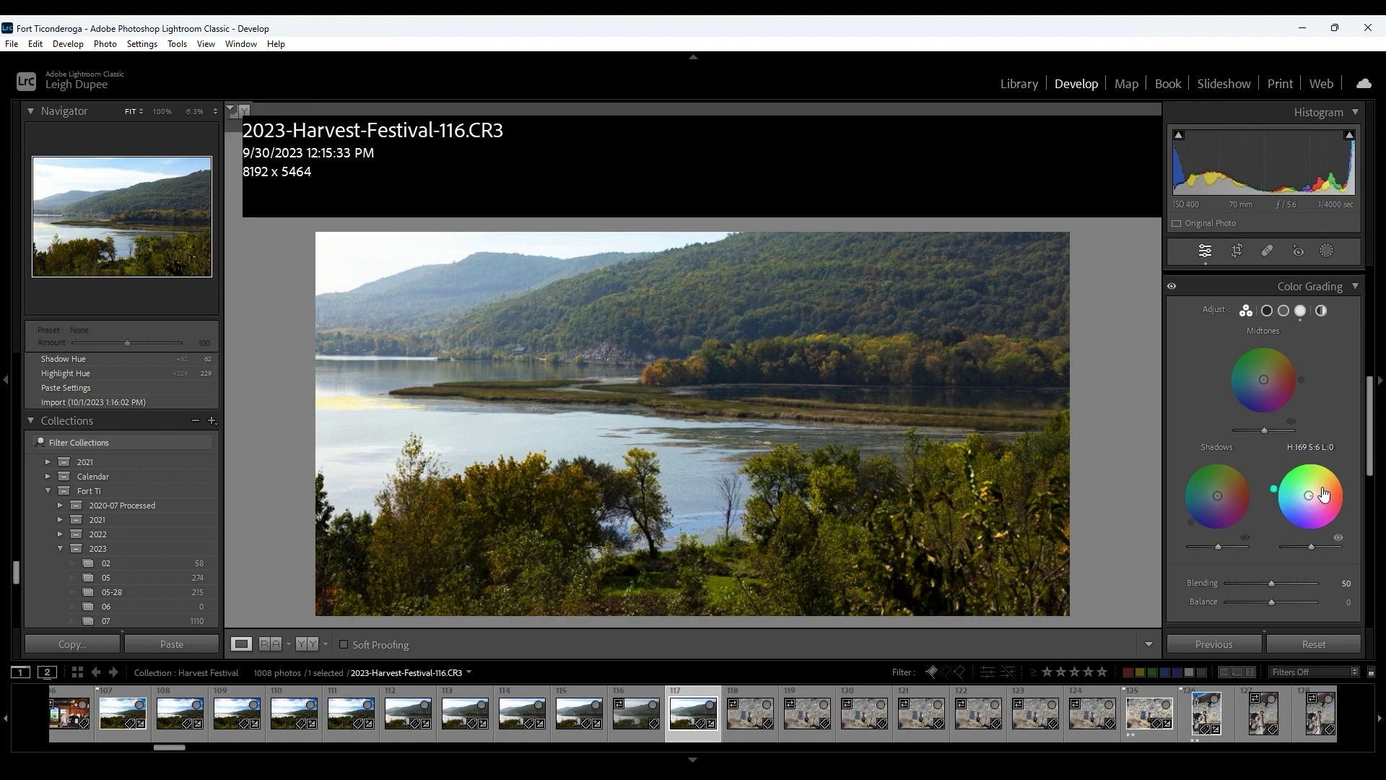
# Step: Neutralize the Color Grading highlight tint on photo 116 and inspect the lakeside tree and water at 100%
pyautogui.moveTo(1324, 494); pyautogui.dragTo(1310, 495)
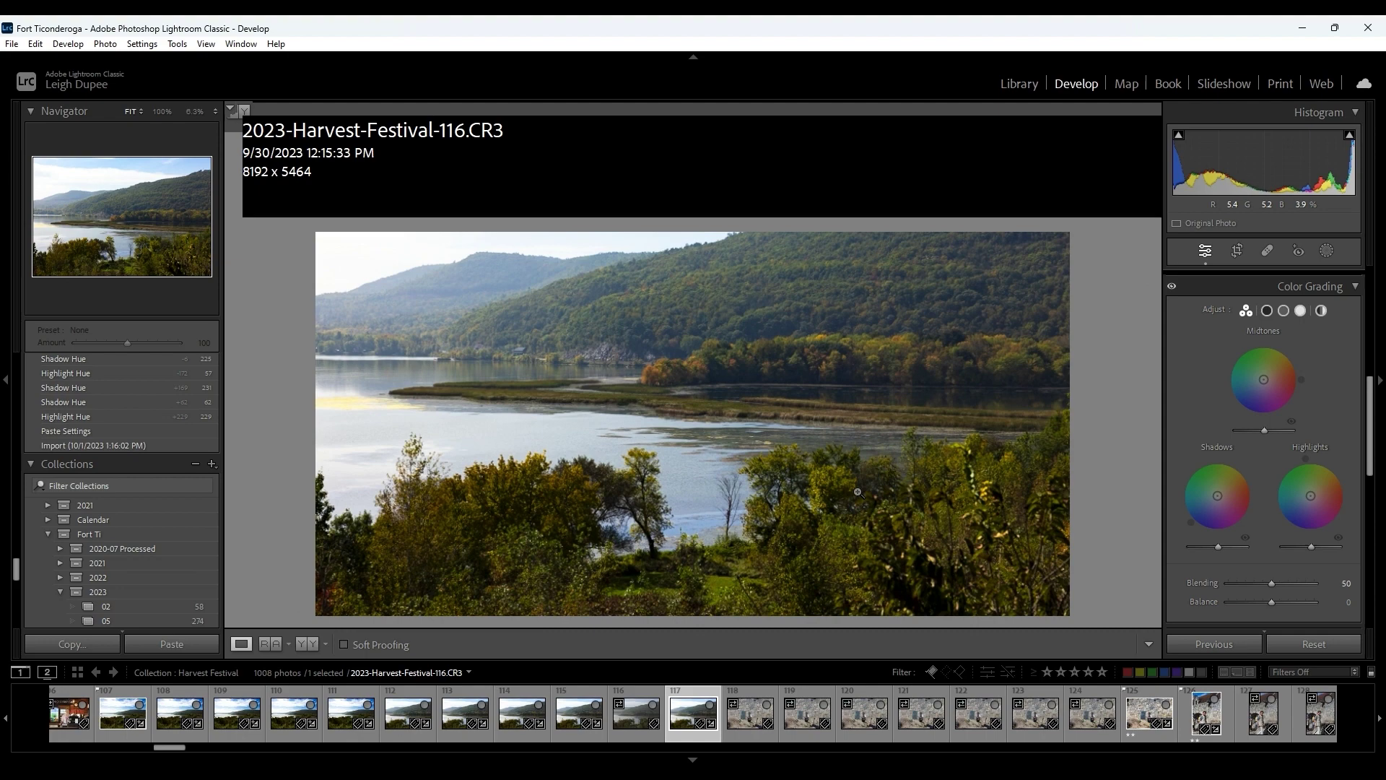
pyautogui.click(969, 488)
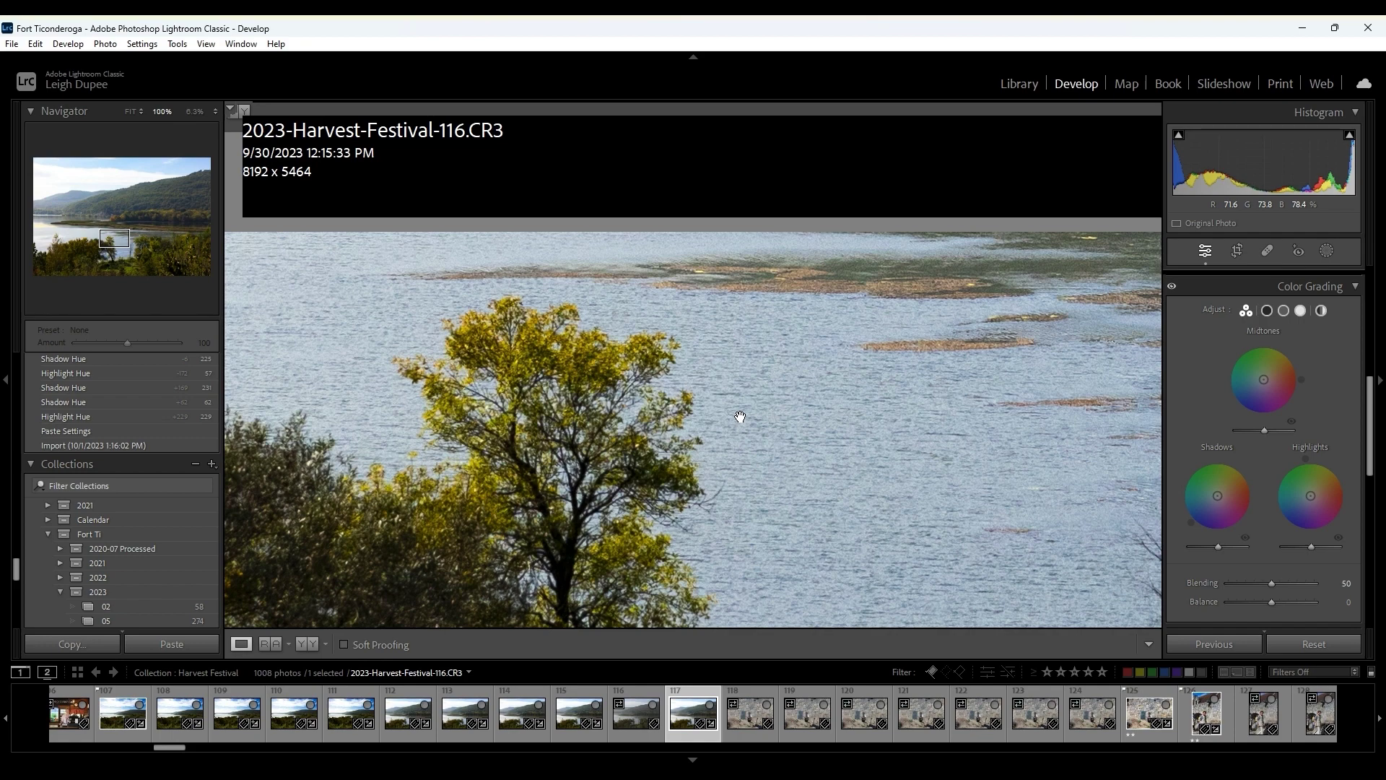
pyautogui.scroll(-1, 739, 417)
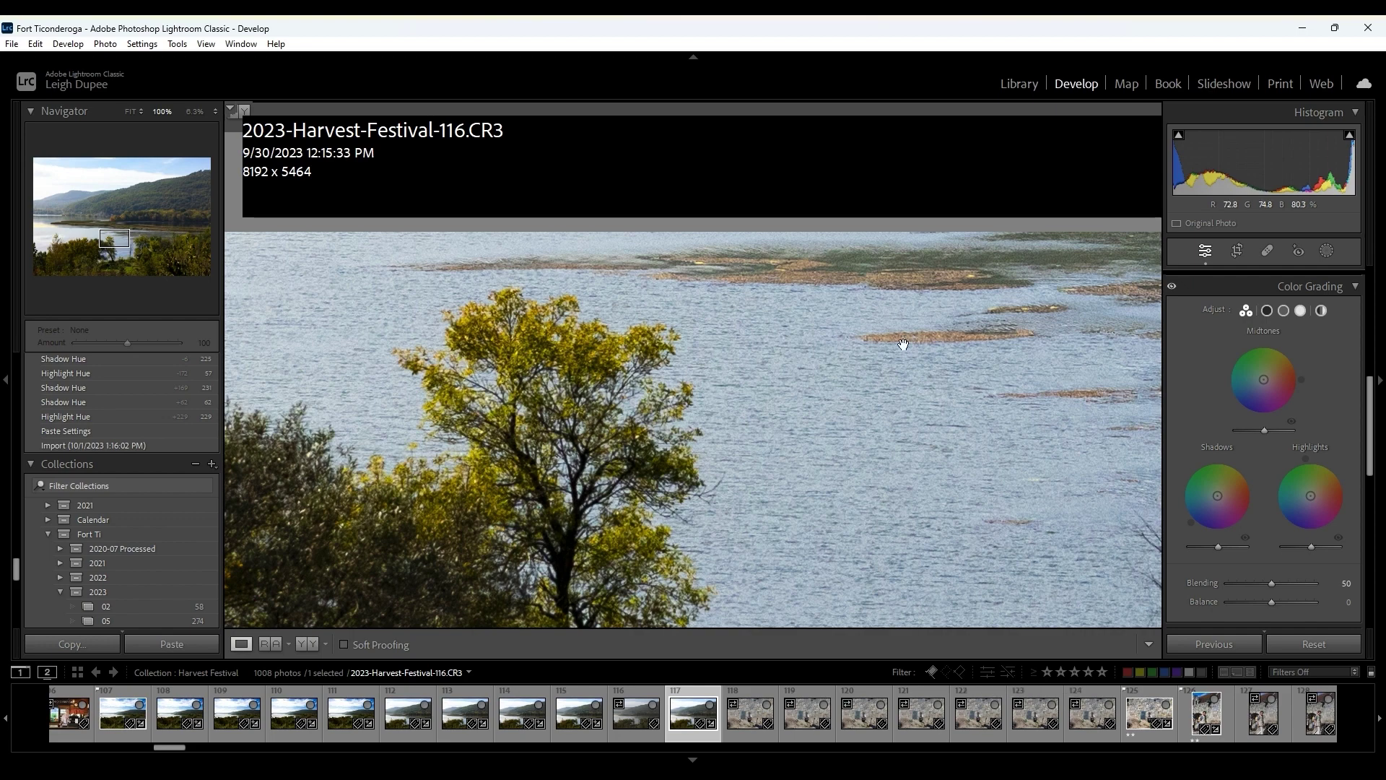
# Step: Return to the Library grid and view the 2023-02-18 folder on the G: drive
pyautogui.press('g')
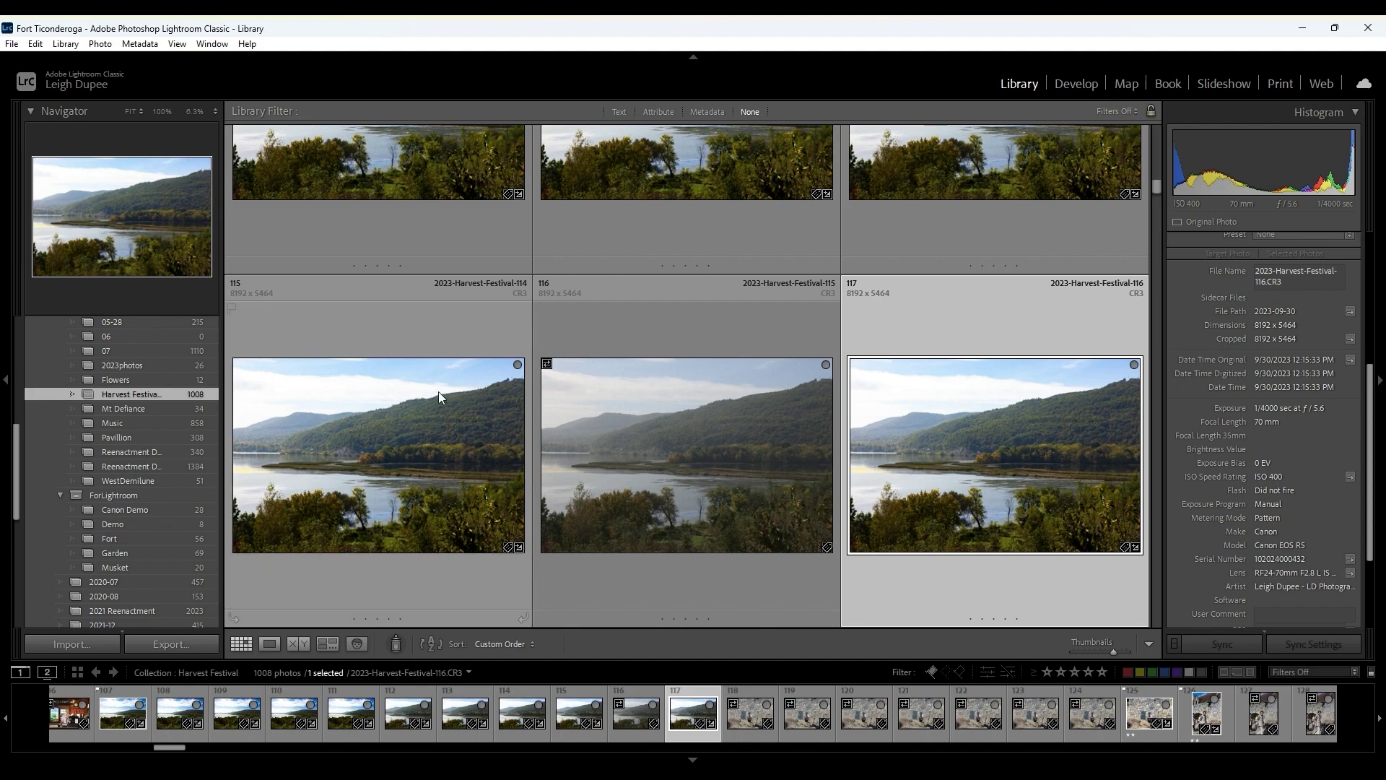
pyautogui.scroll(4, 123, 423)
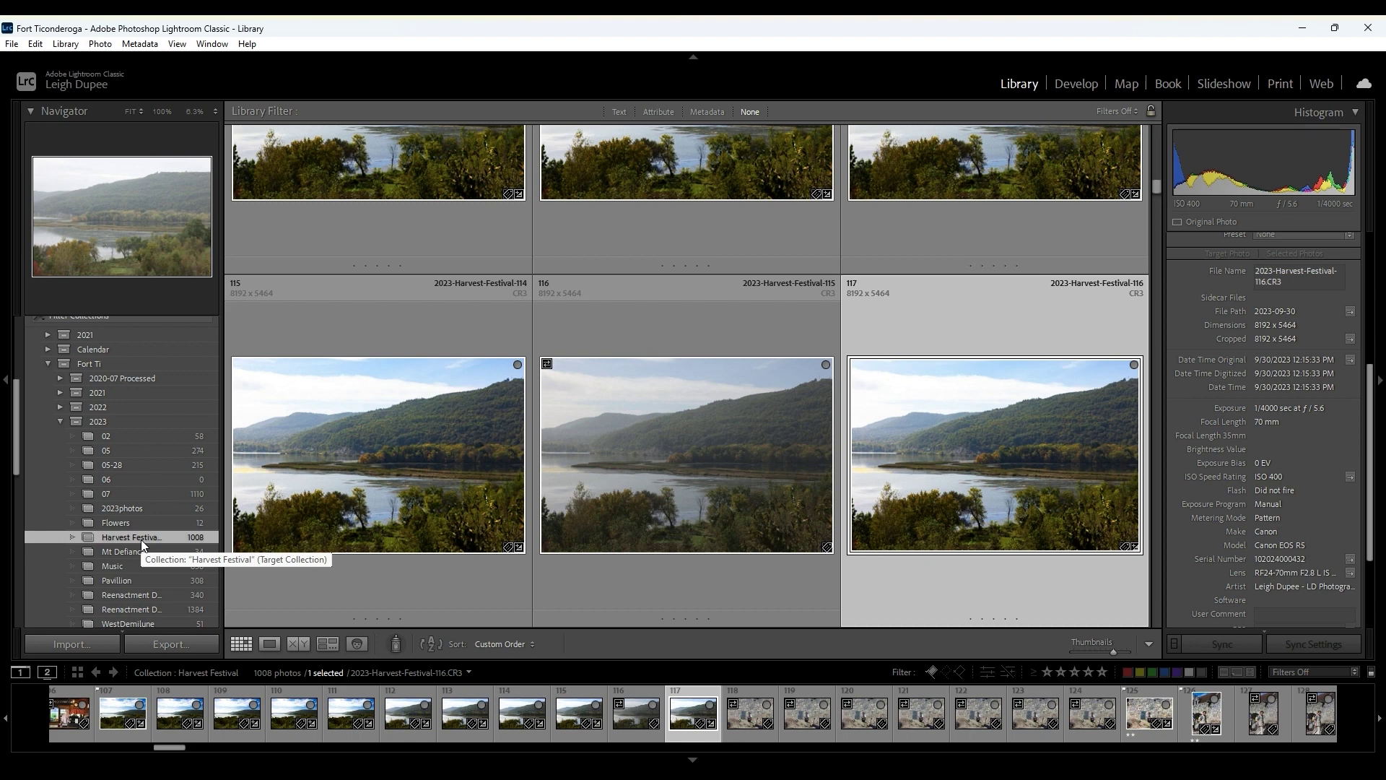
pyautogui.scroll(5, 141, 539)
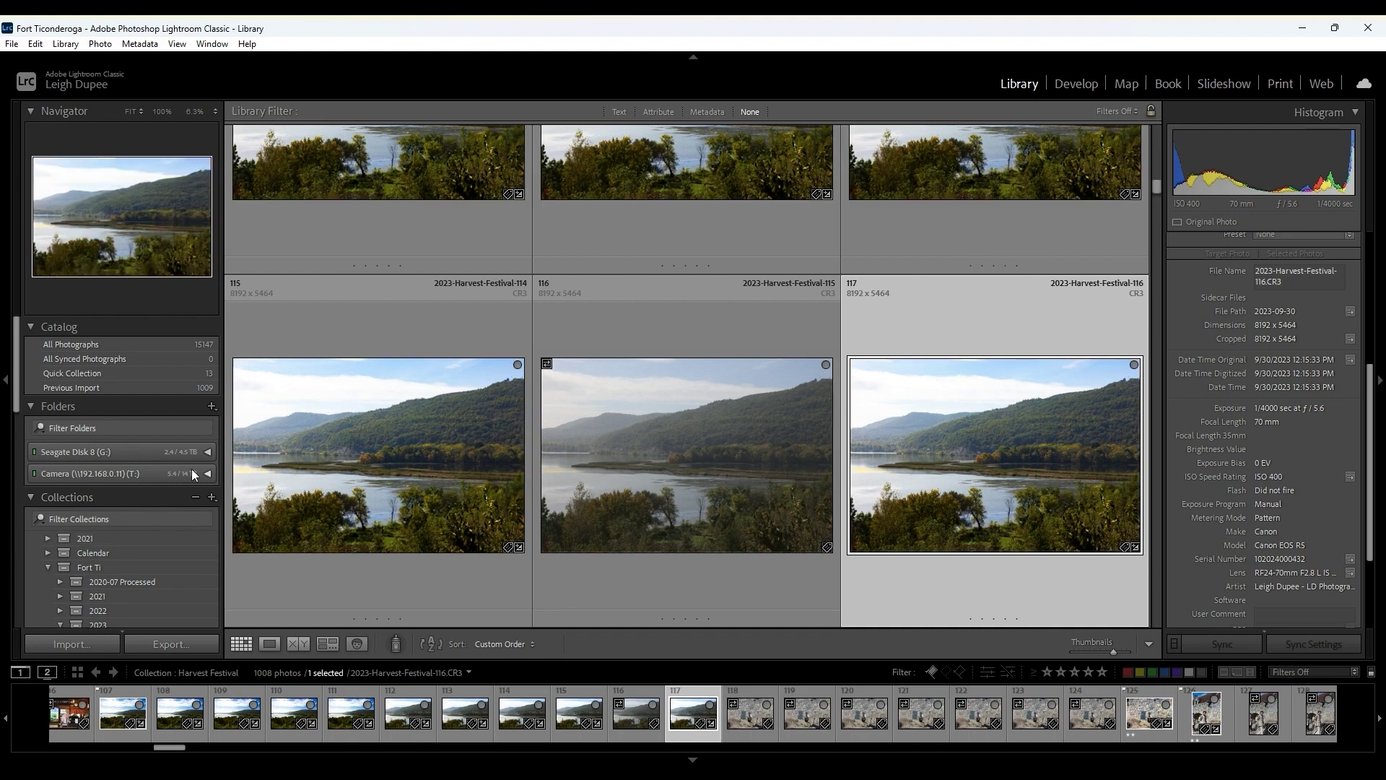
pyautogui.click(171, 452)
pyautogui.scroll(-4, 143, 504)
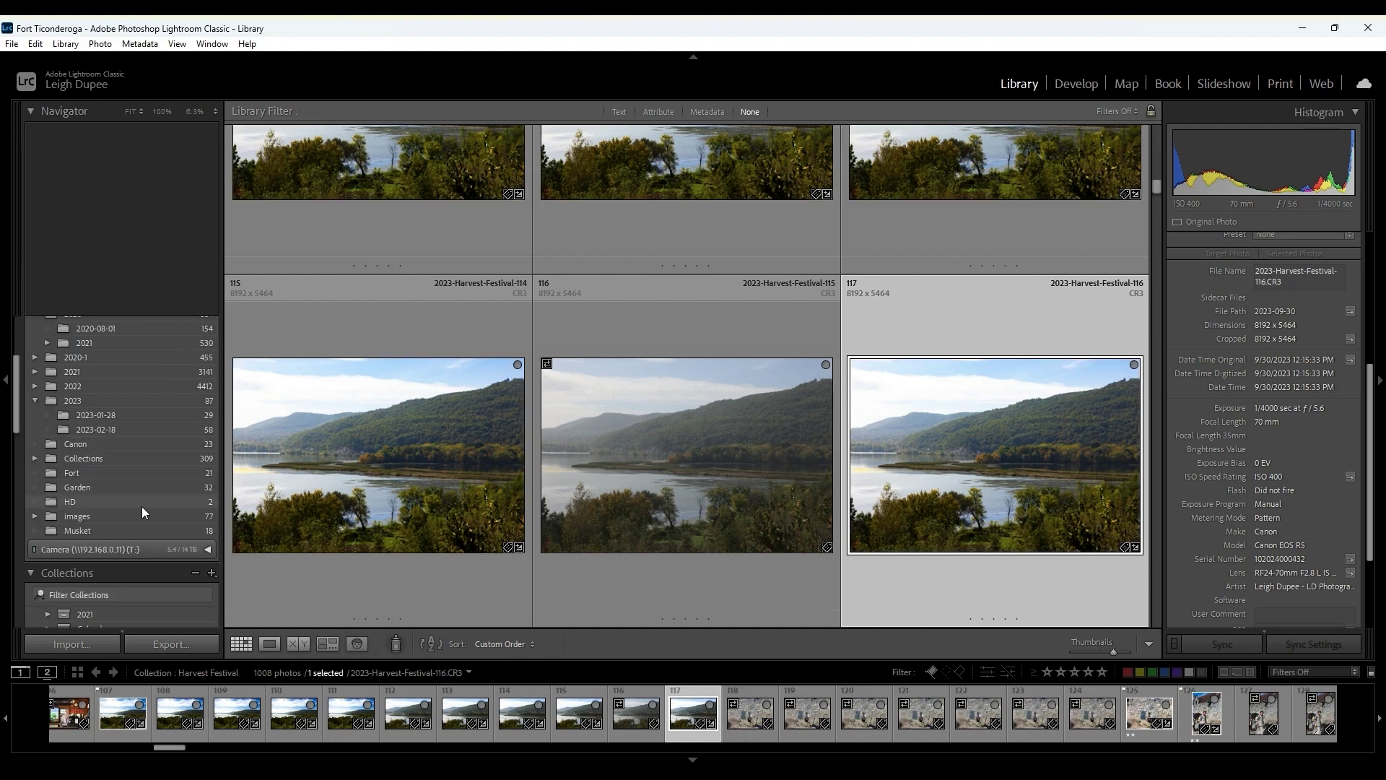
pyautogui.moveTo(141, 507)
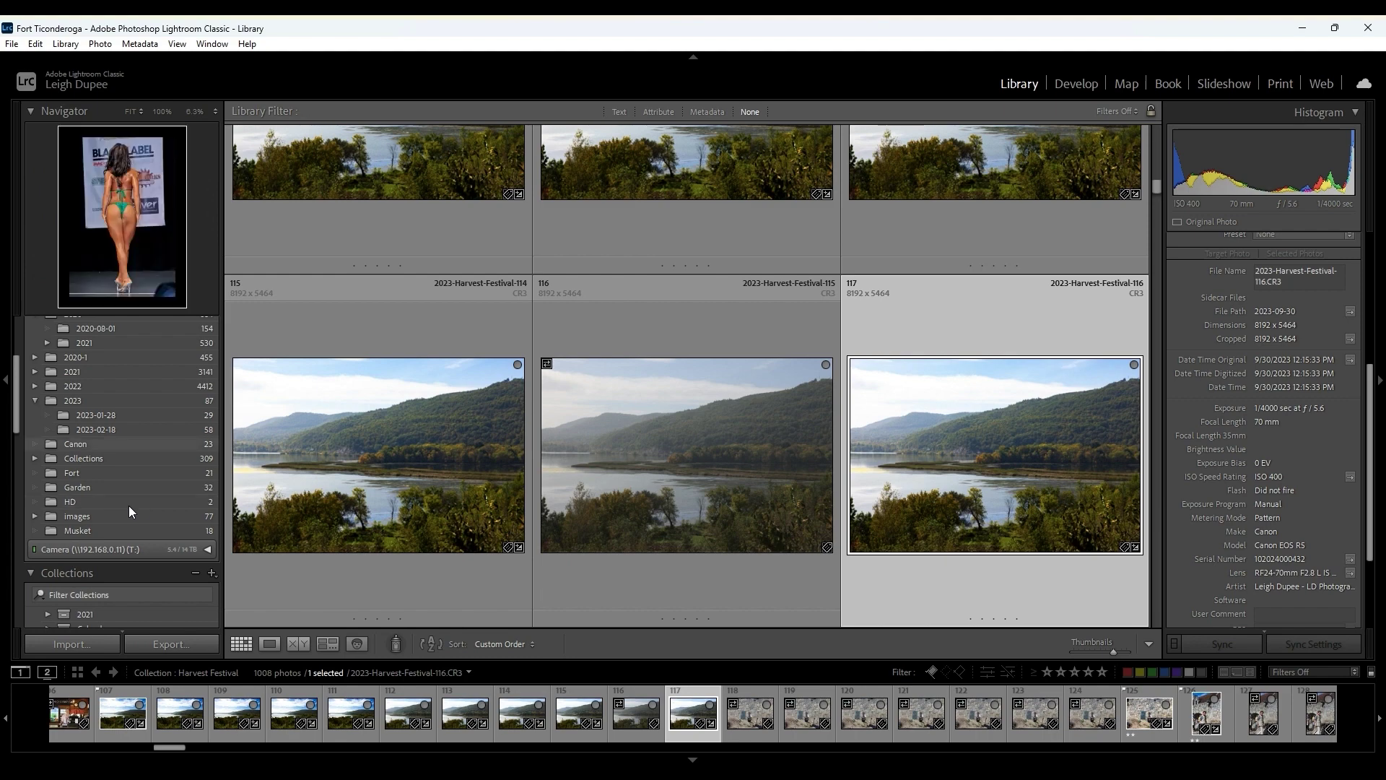
pyautogui.moveTo(129, 430)
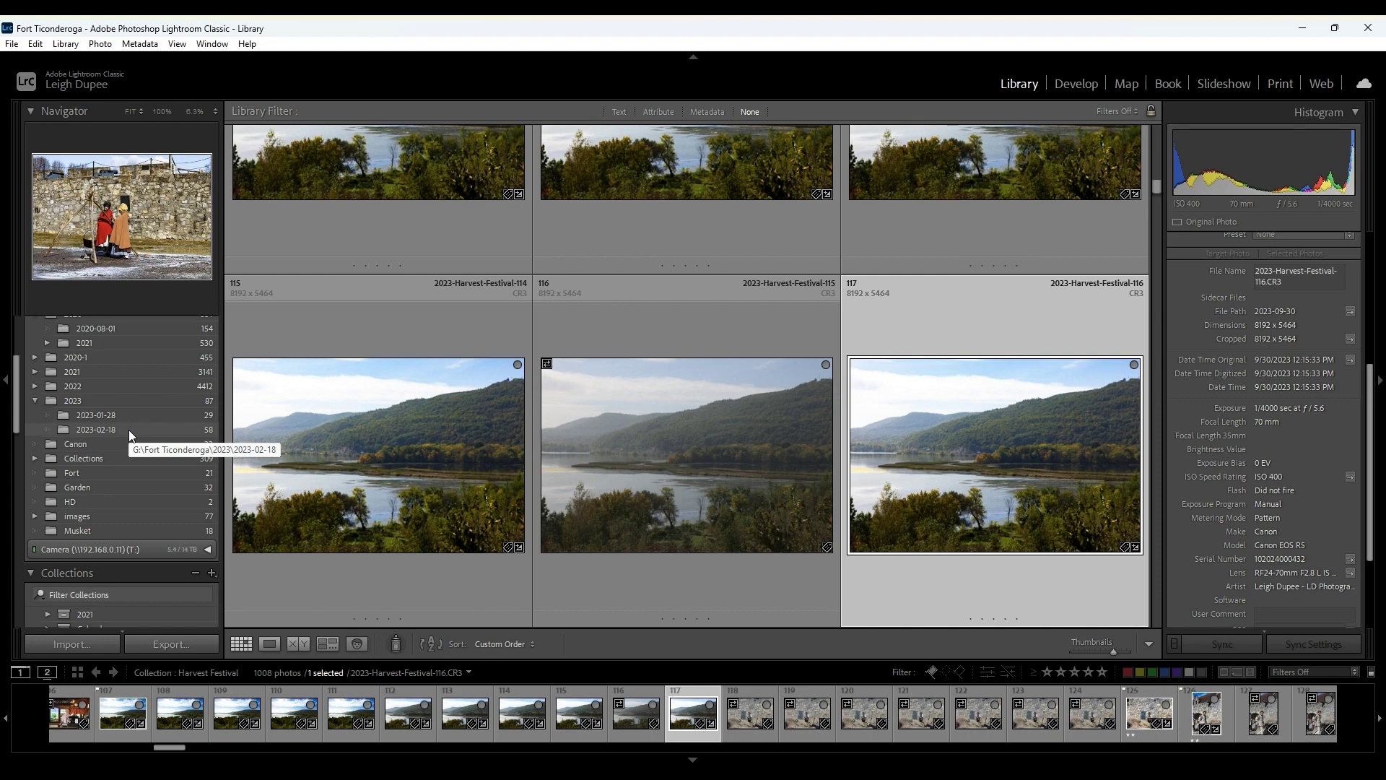
pyautogui.click(128, 431)
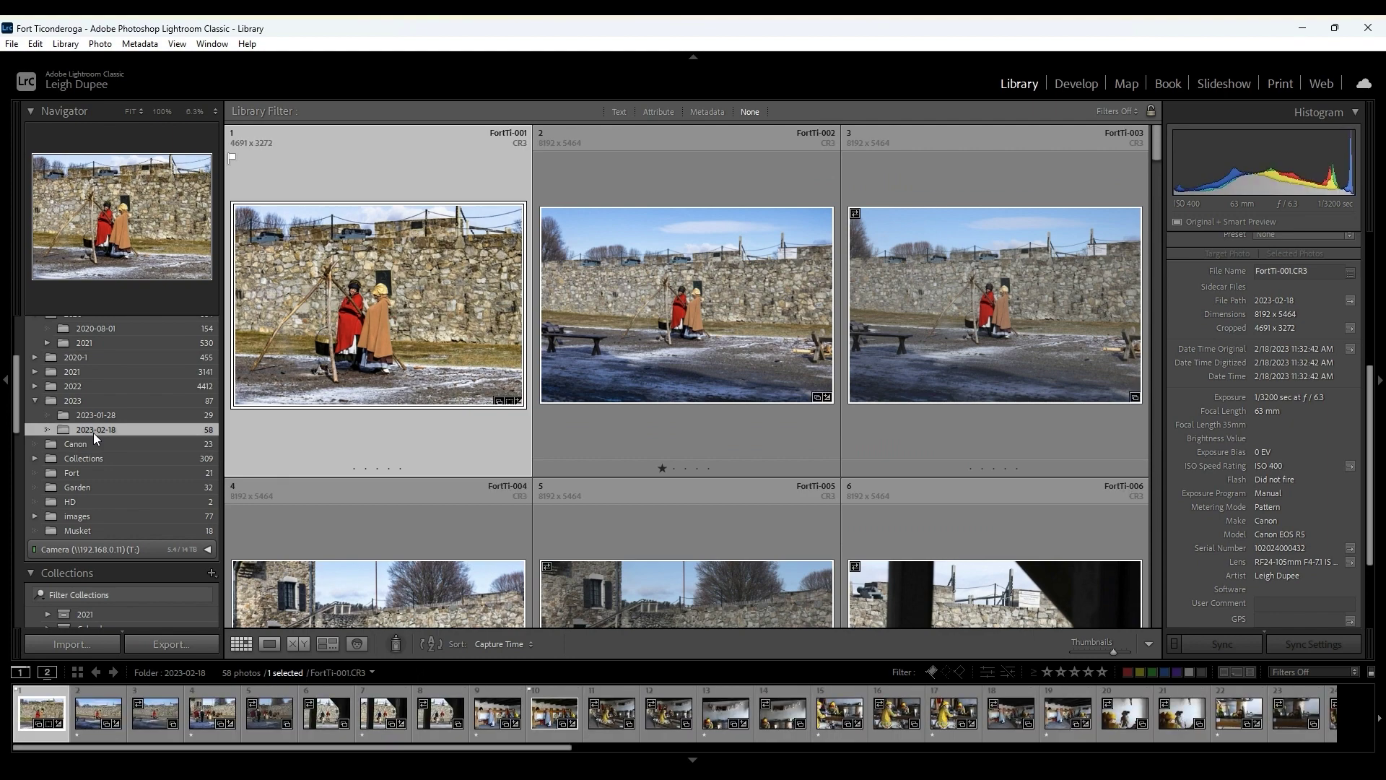
# Step: View the 2023 Flowers collection and browse through the photos in the 07 collection
pyautogui.scroll(-5, 93, 433)
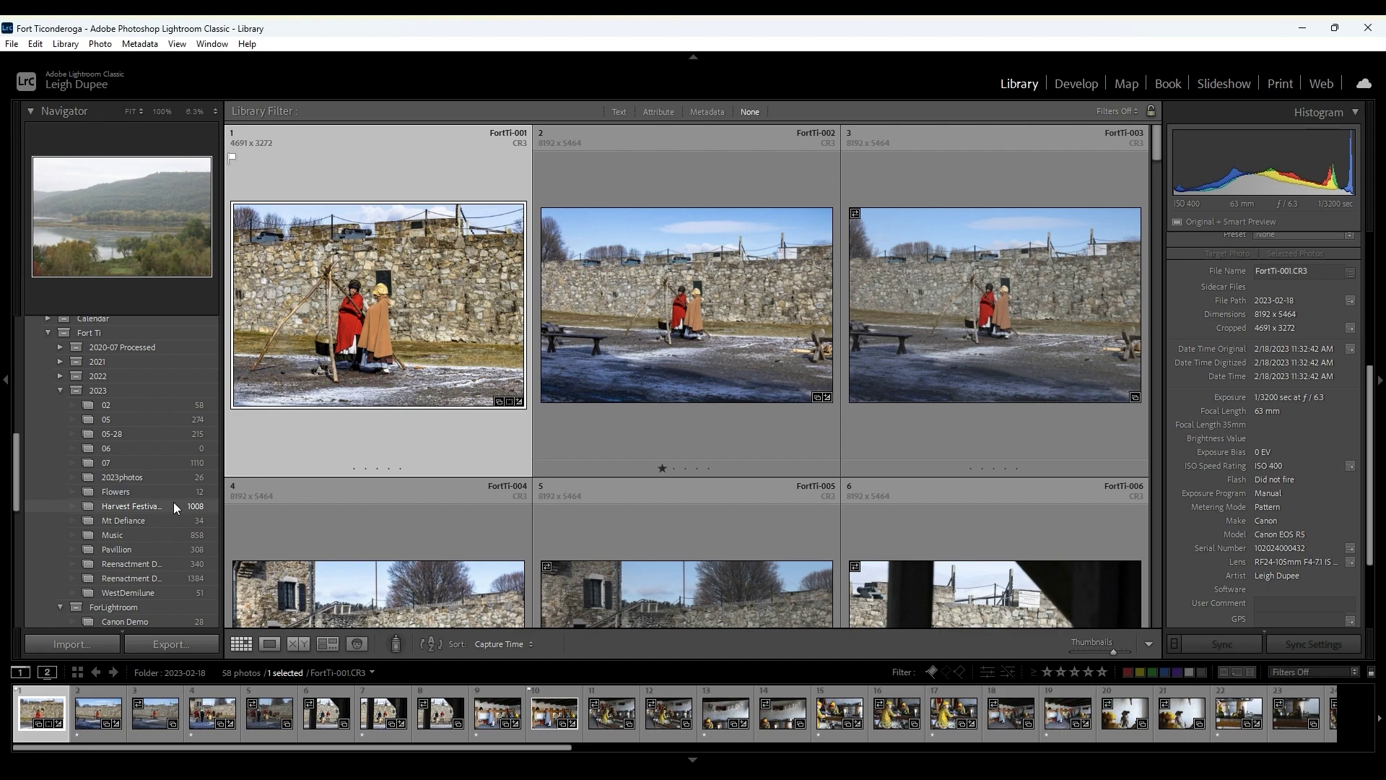
pyautogui.click(149, 494)
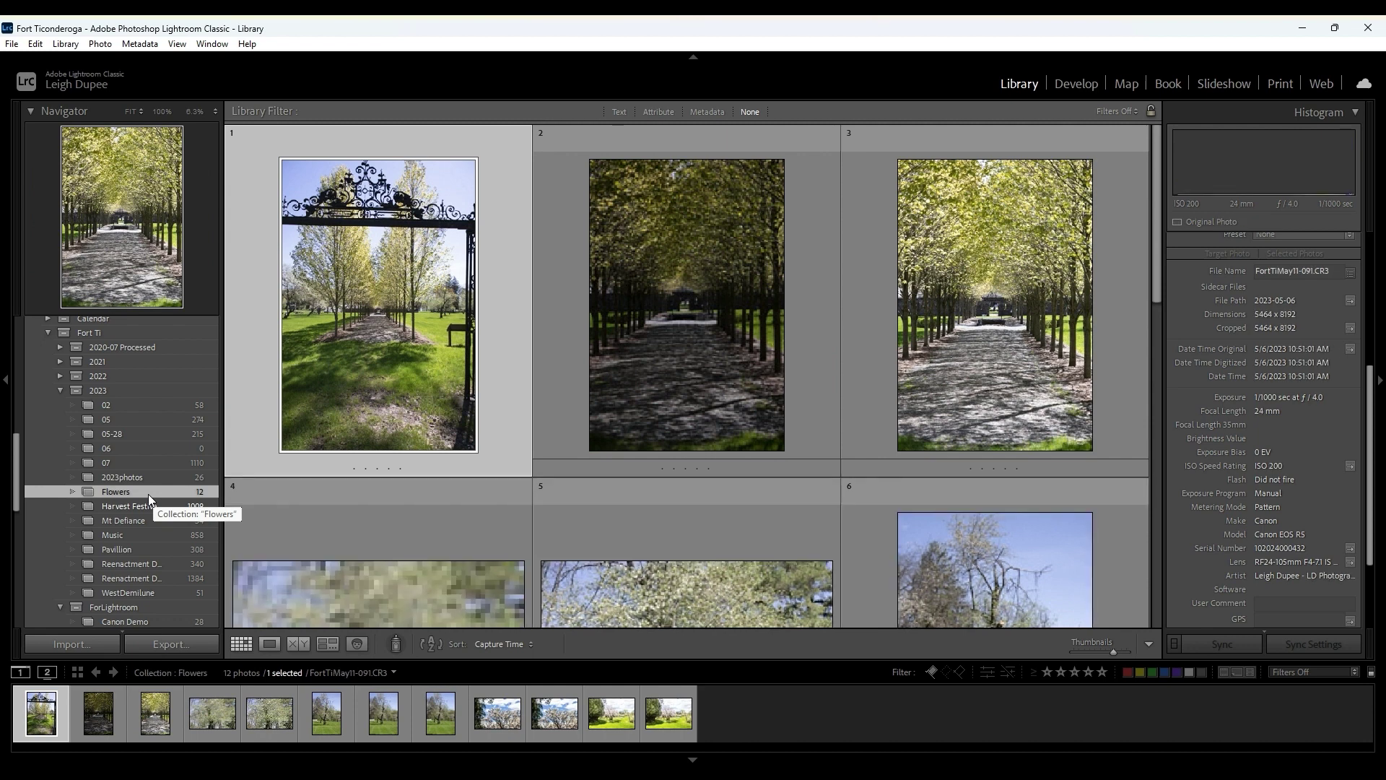
pyautogui.scroll(2, 149, 494)
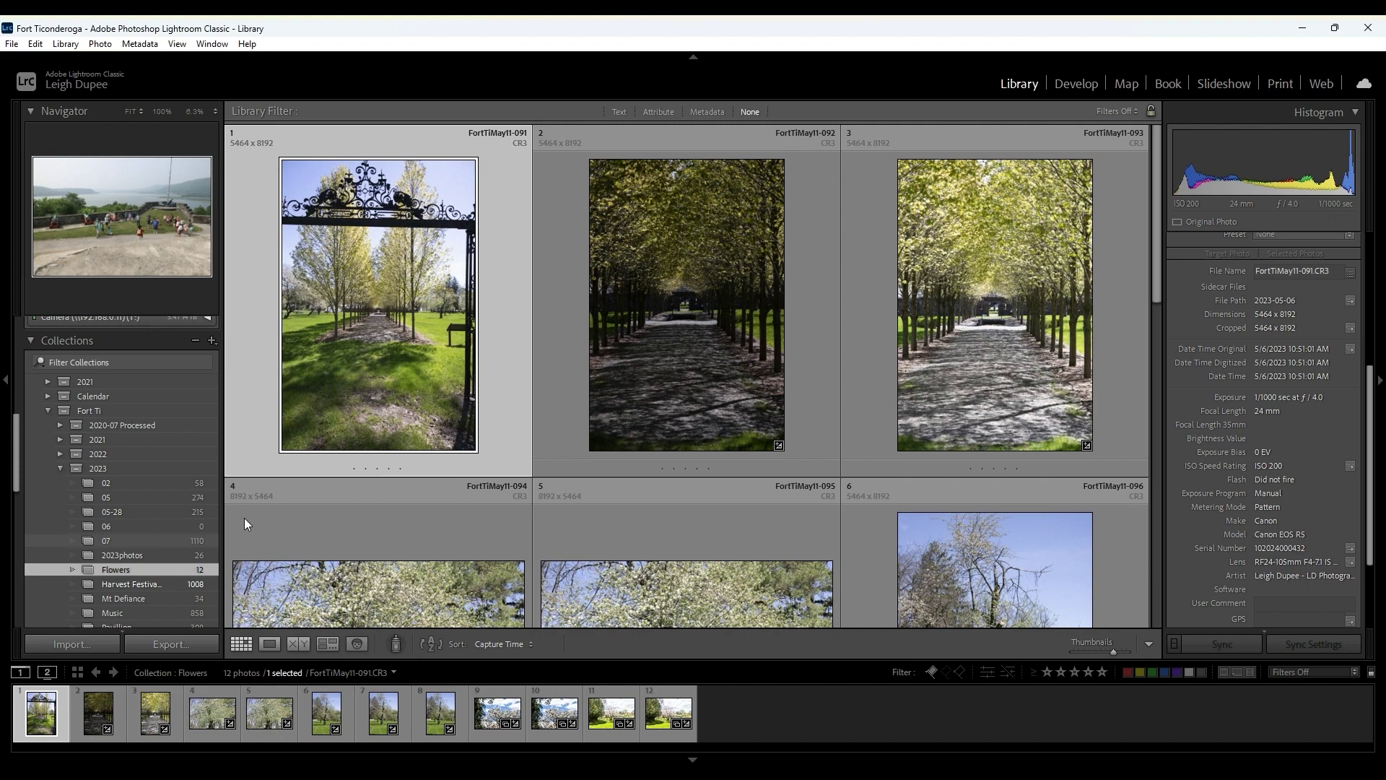
pyautogui.click(148, 539)
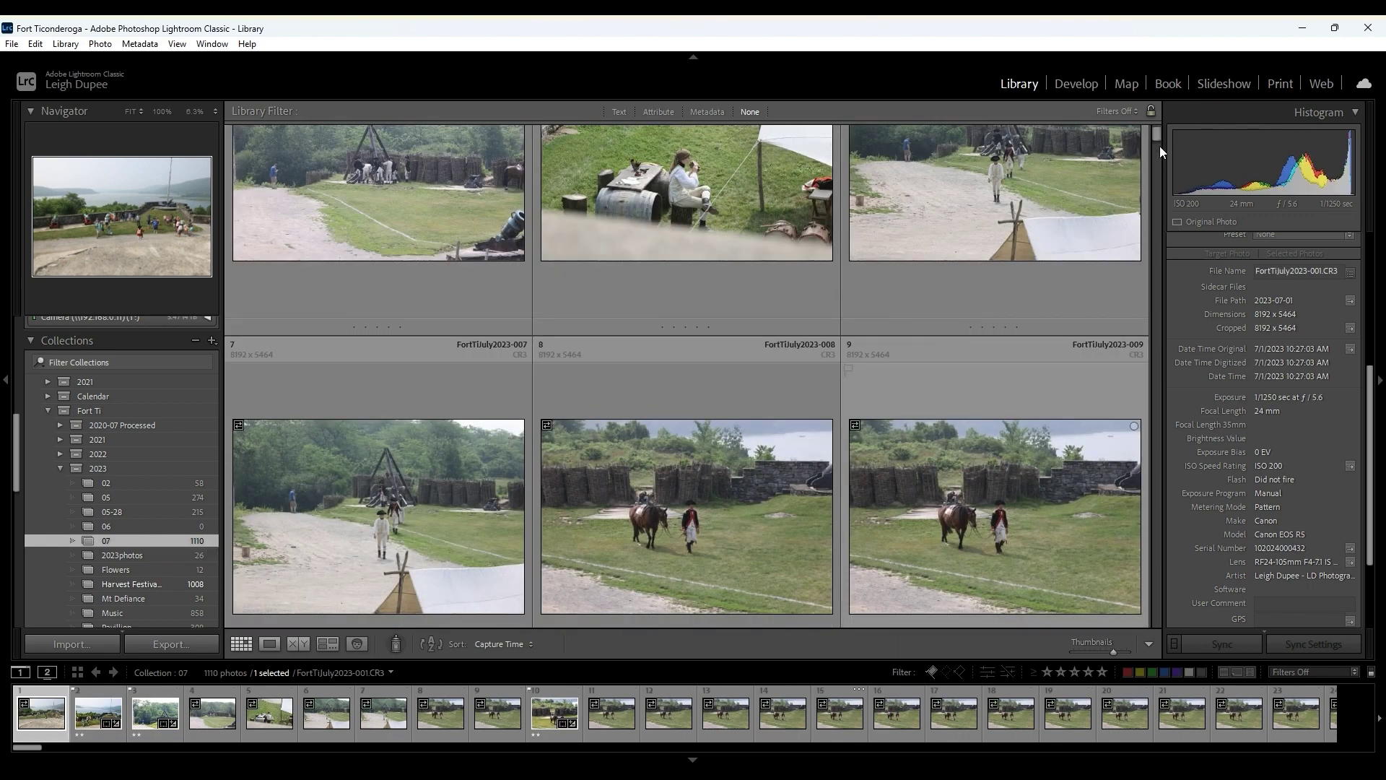
pyautogui.scroll(-5, 1159, 505)
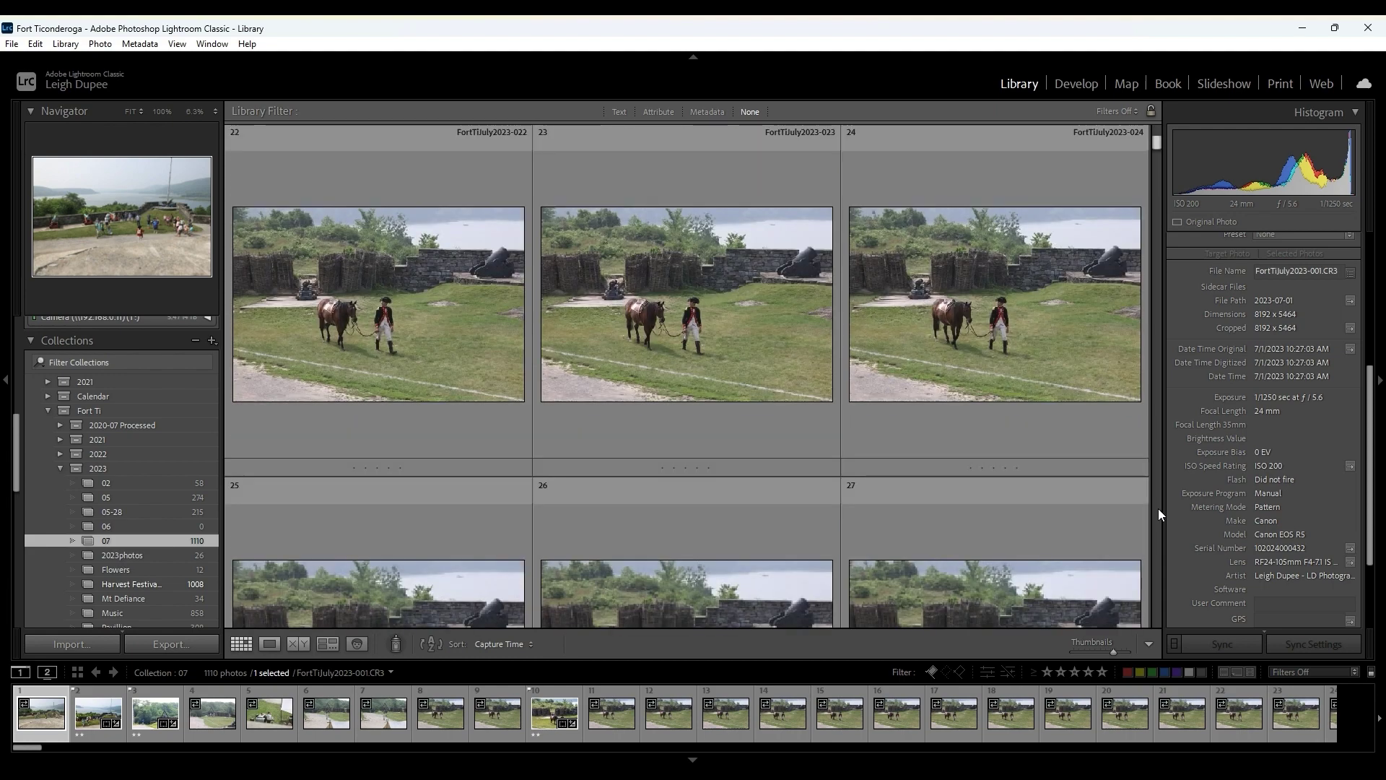
pyautogui.scroll(-10, 1158, 514)
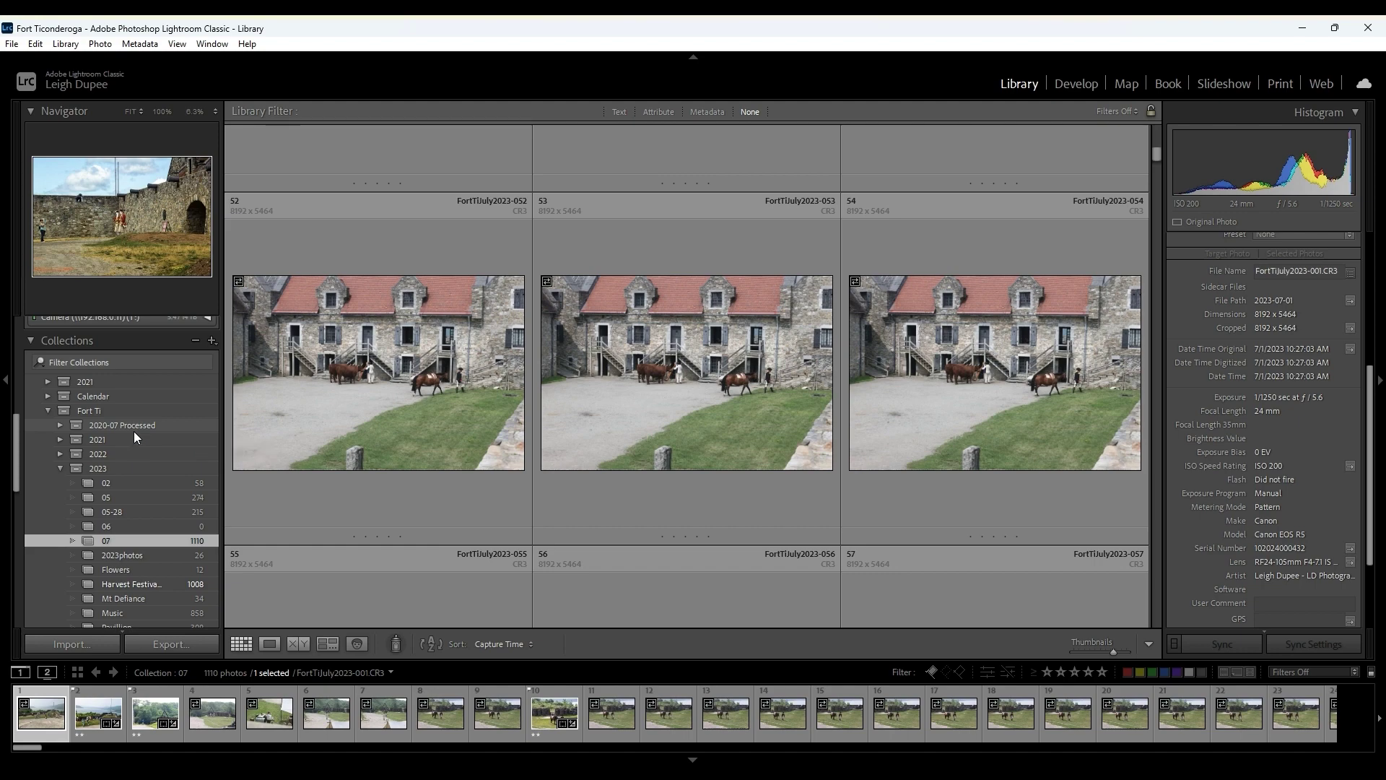
# Step: View the photos in the 2023 collections 02 and 05-28
pyautogui.click(136, 484)
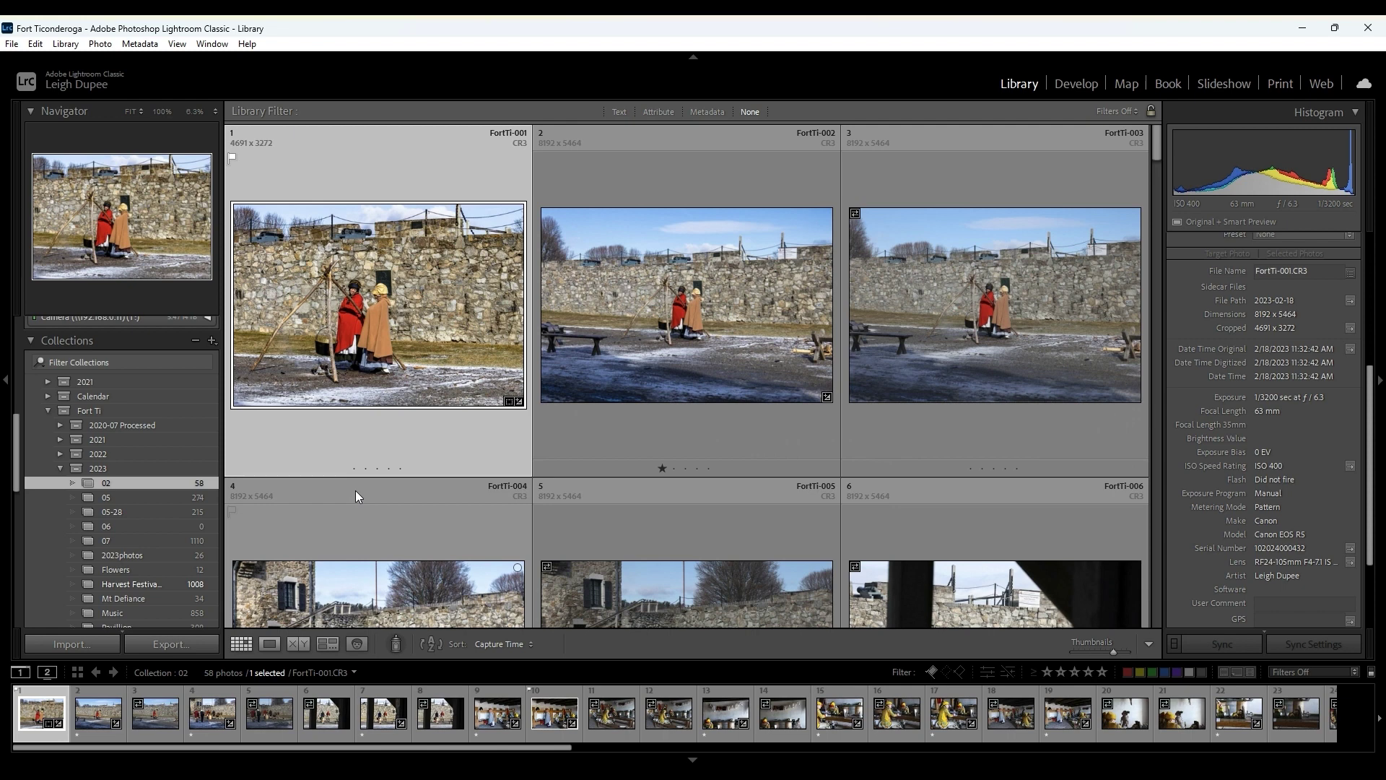
pyautogui.click(145, 511)
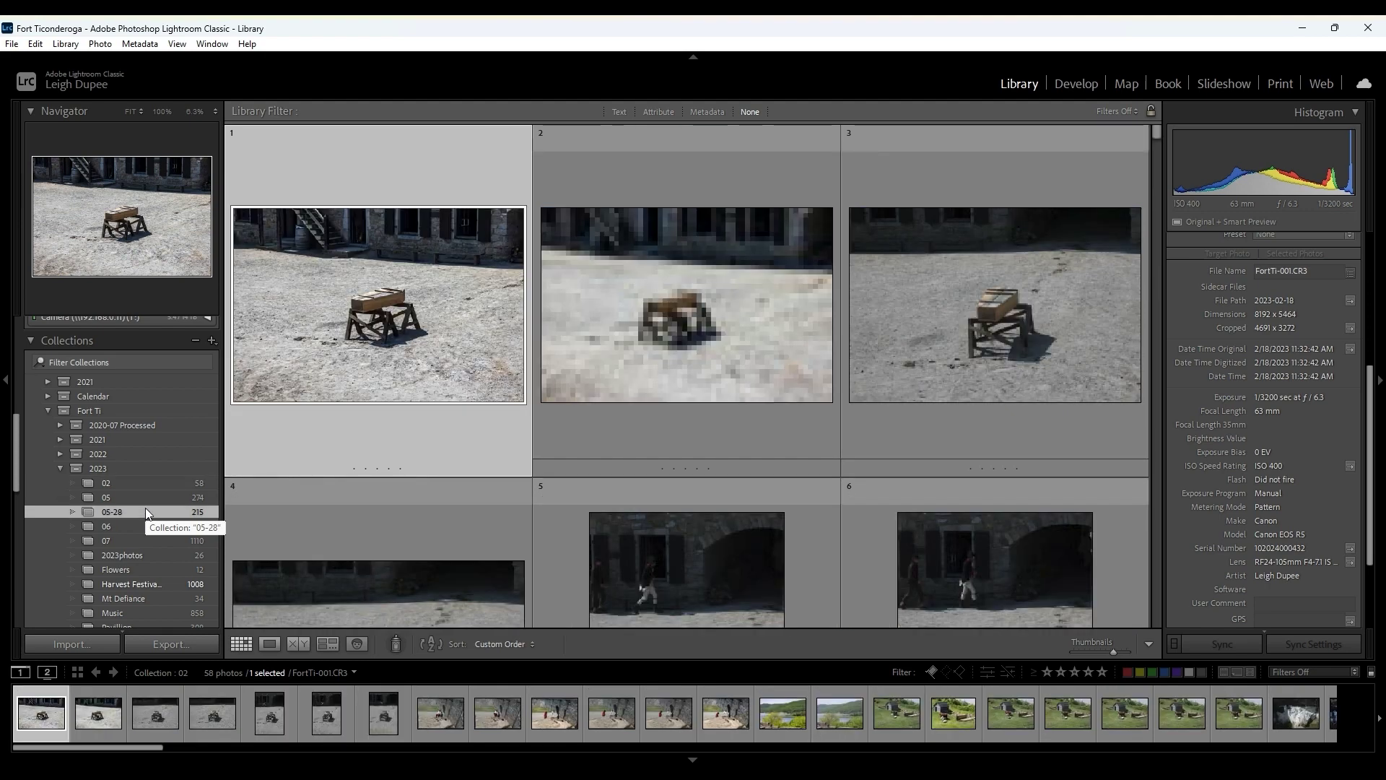